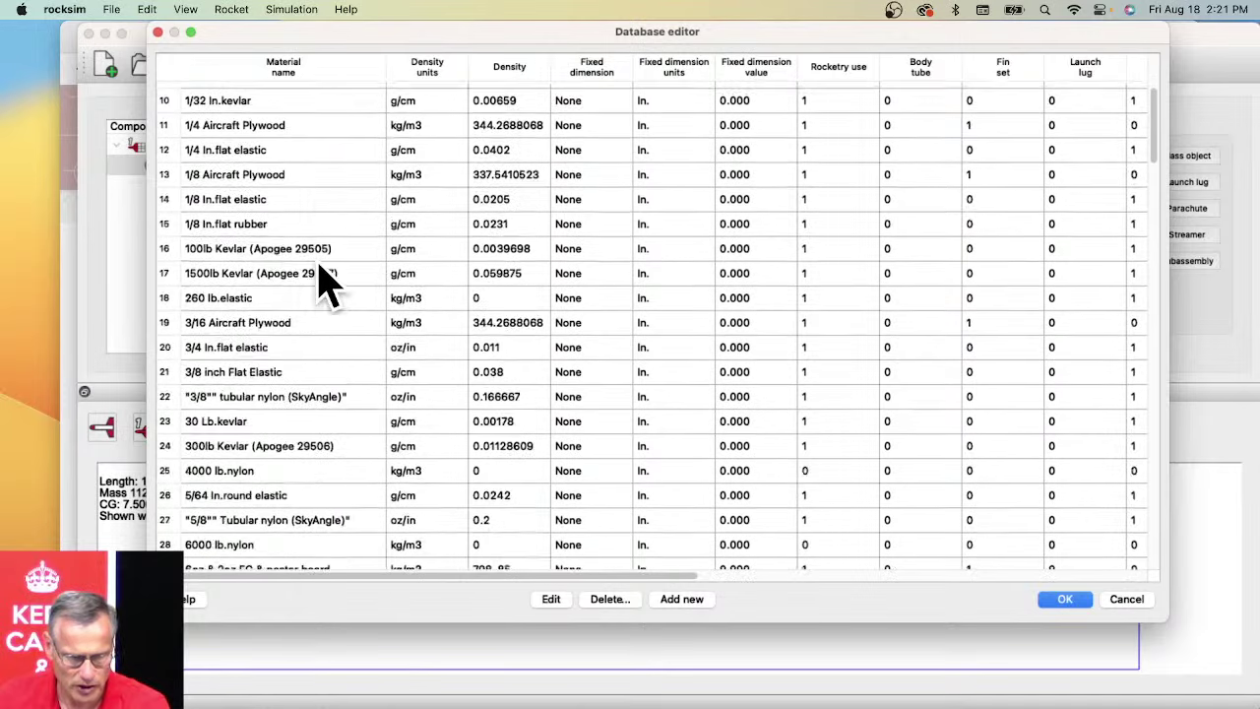
Step: Examine the entries in the materials database down to the end of the list, and close it without changes
scroll(325, 286, down, 5)
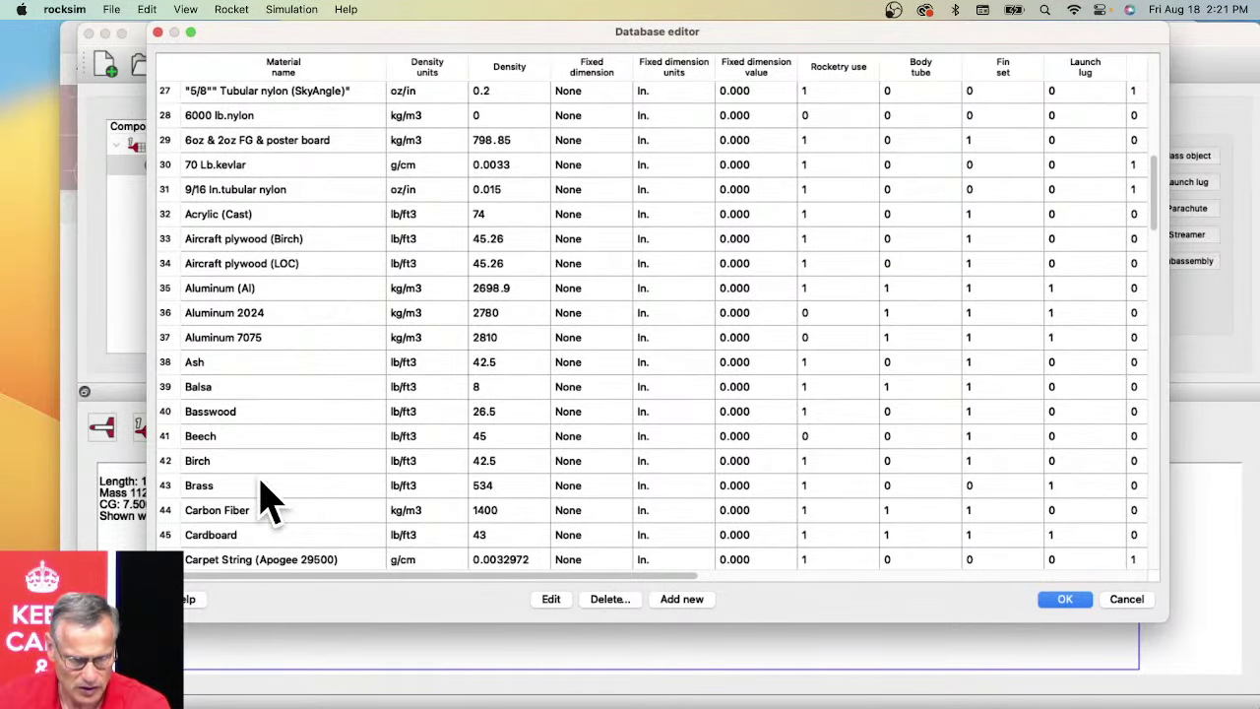
scroll(254, 470, down, 10)
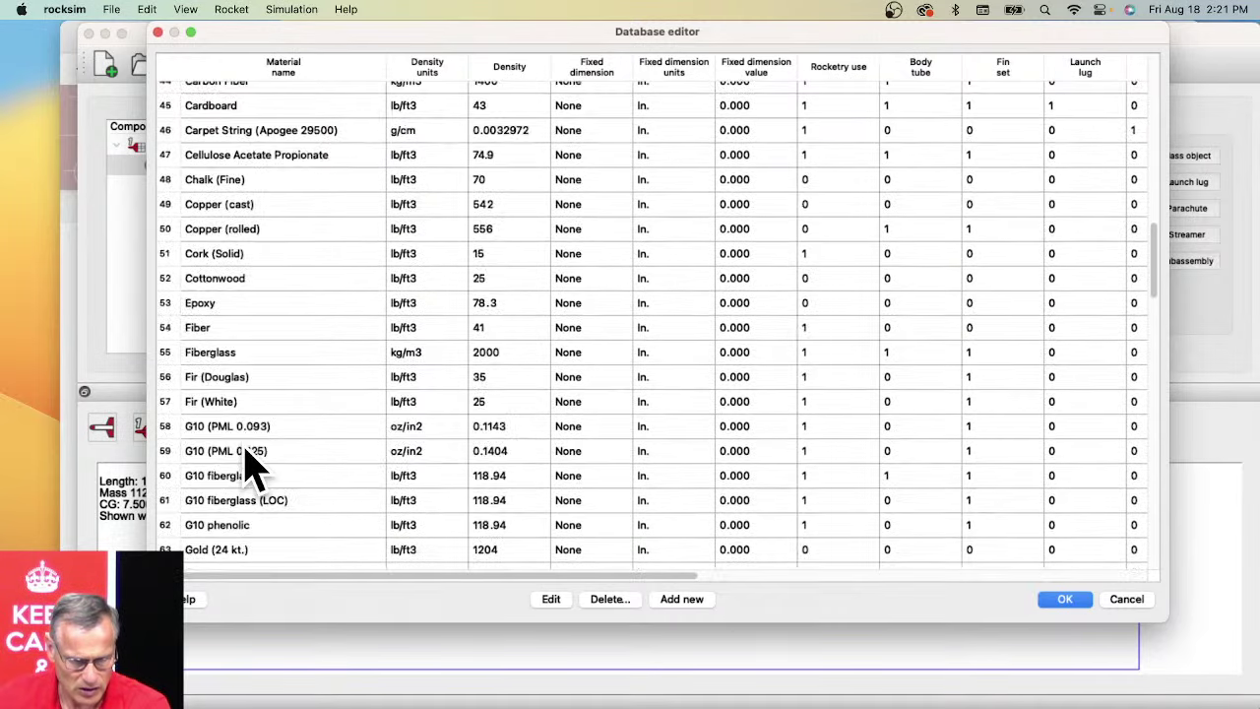
scroll(254, 470, down, 10)
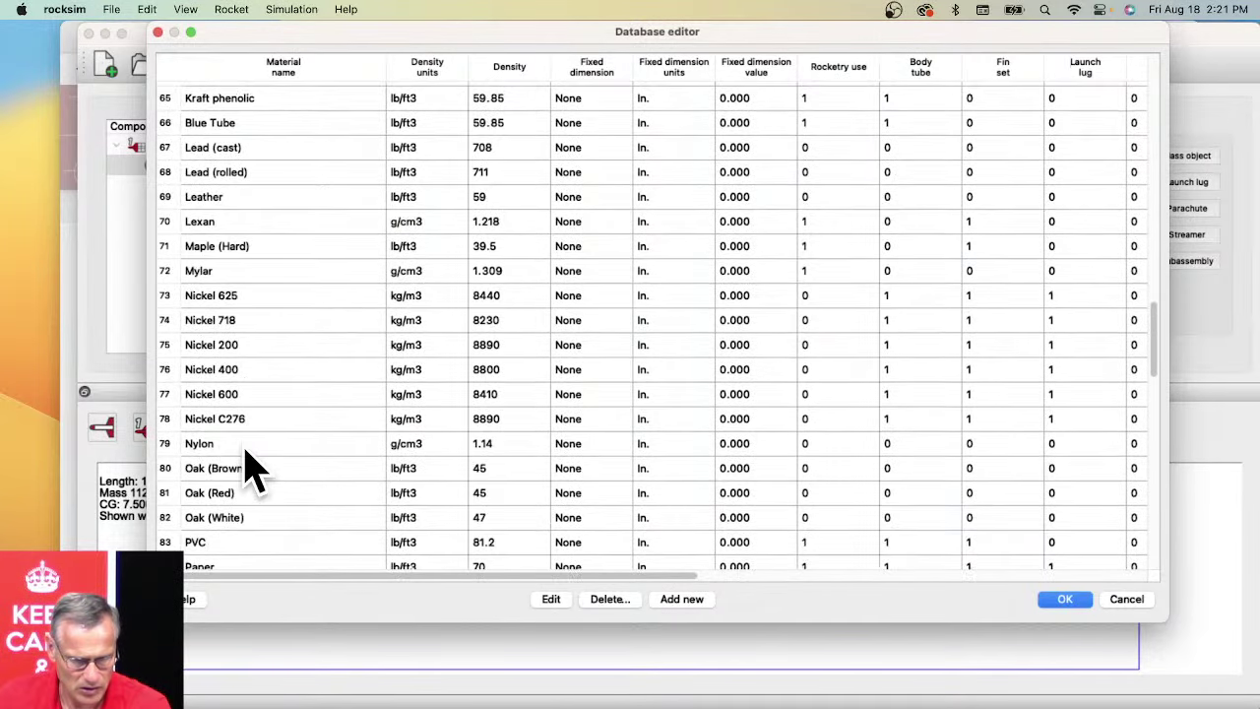
scroll(254, 470, down, 7)
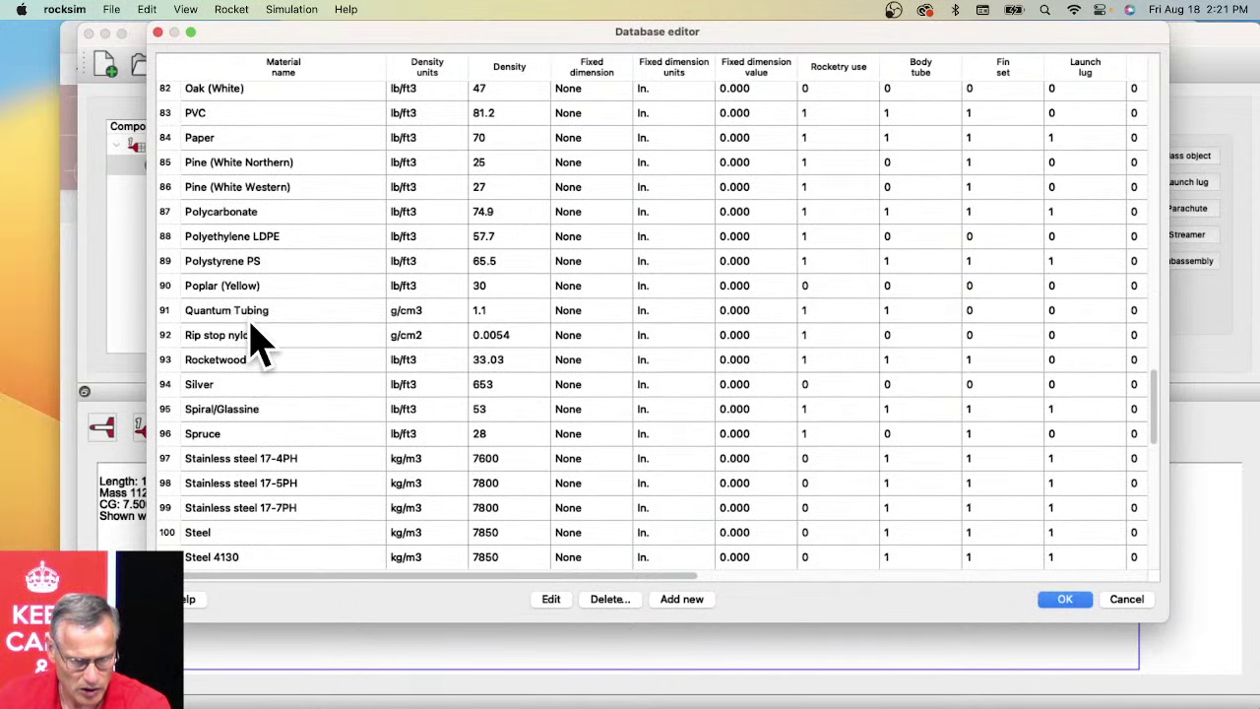
scroll(267, 360, down, 10)
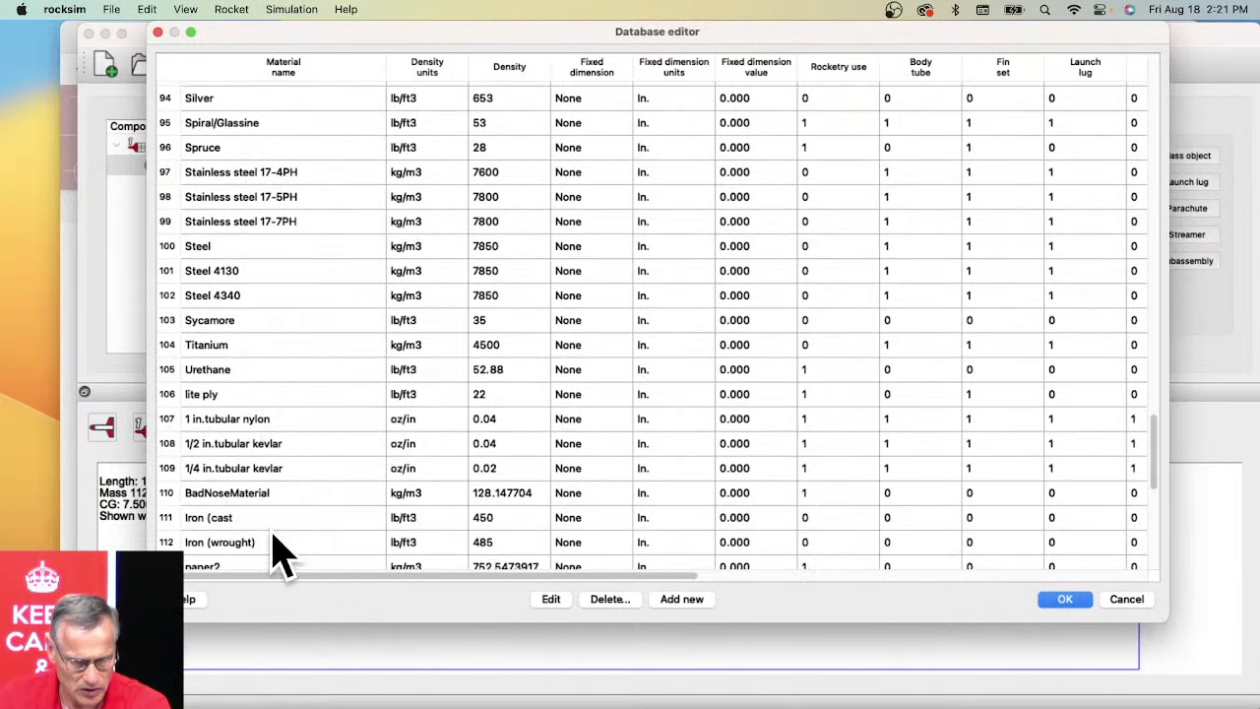
scroll(280, 551, down, 2)
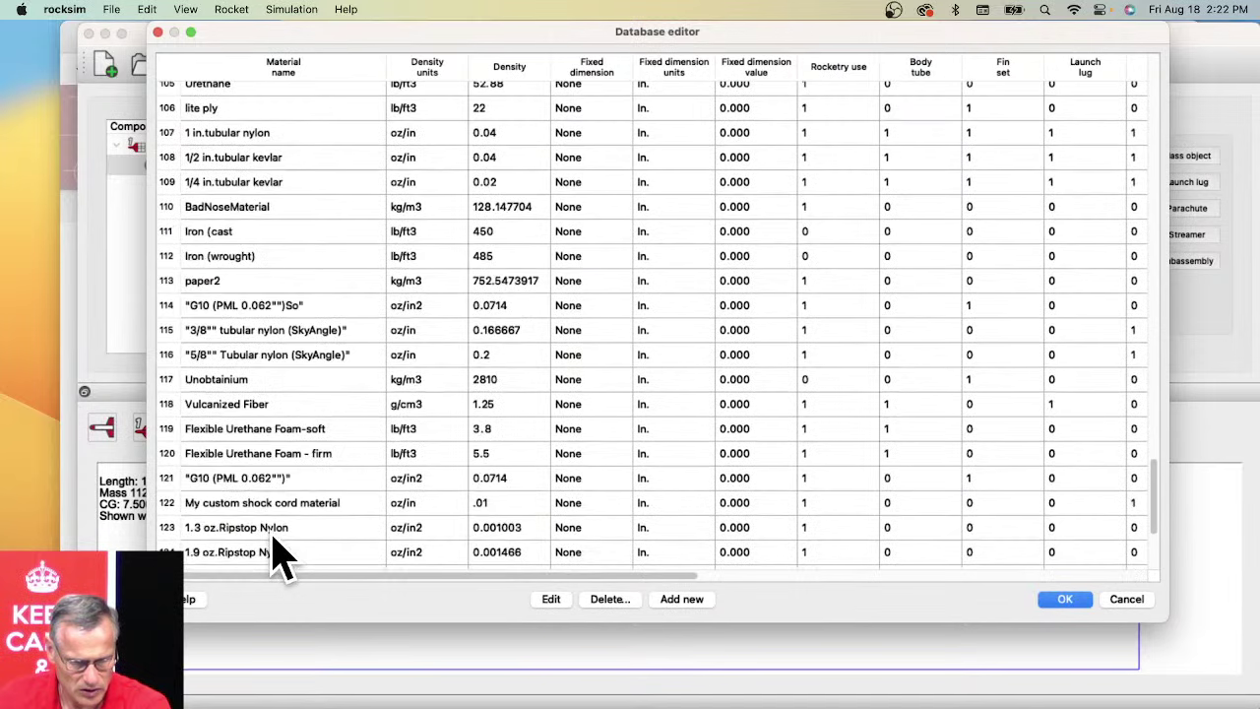
click(252, 410)
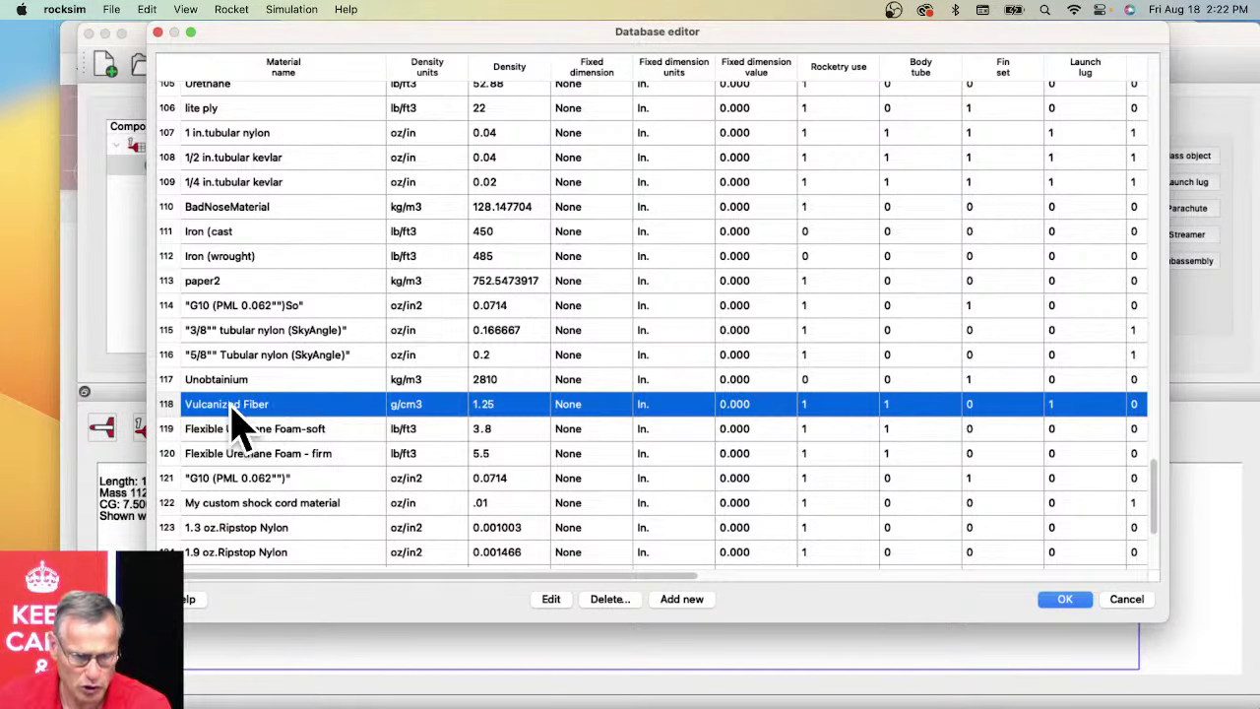
scroll(350, 428, down, 3)
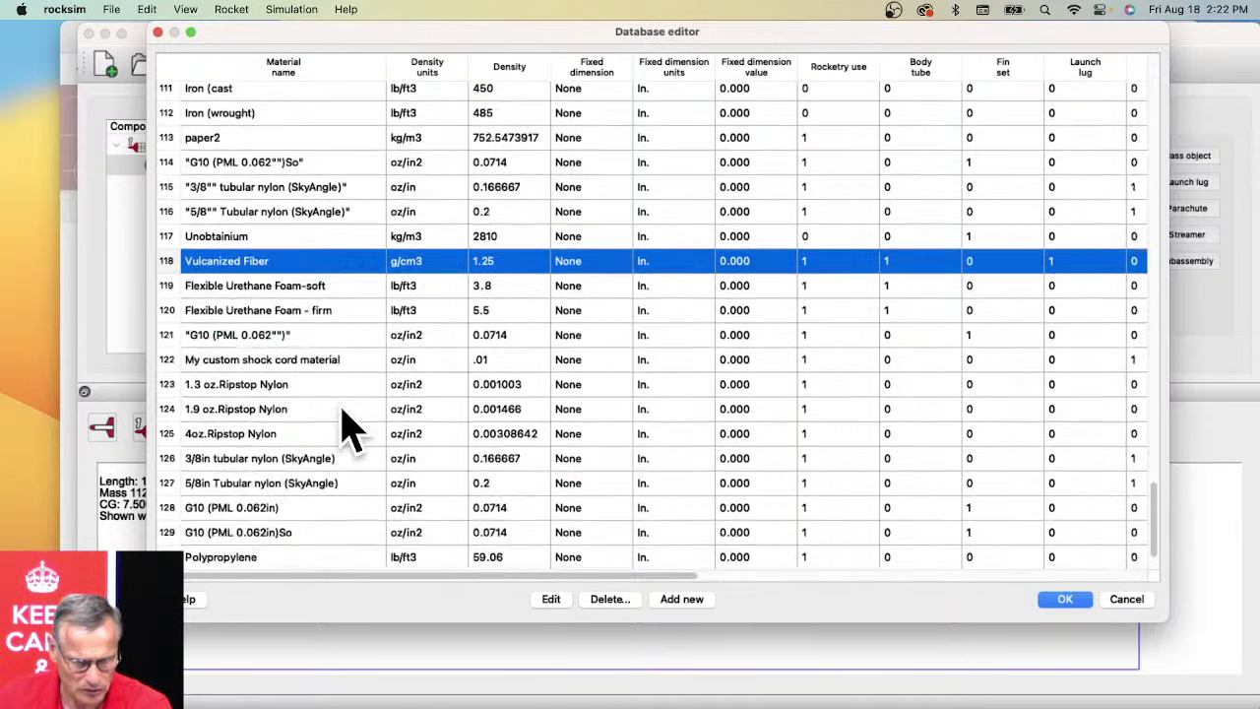
scroll(316, 419, down, 2)
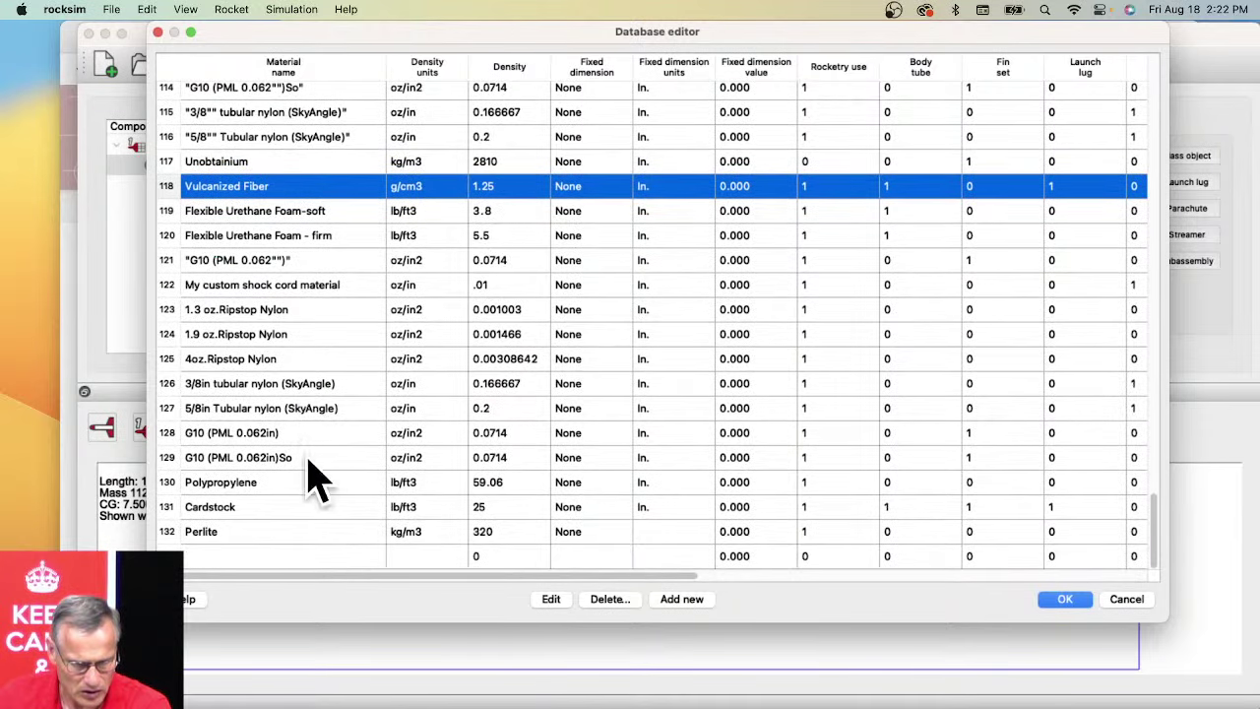
click(1123, 601)
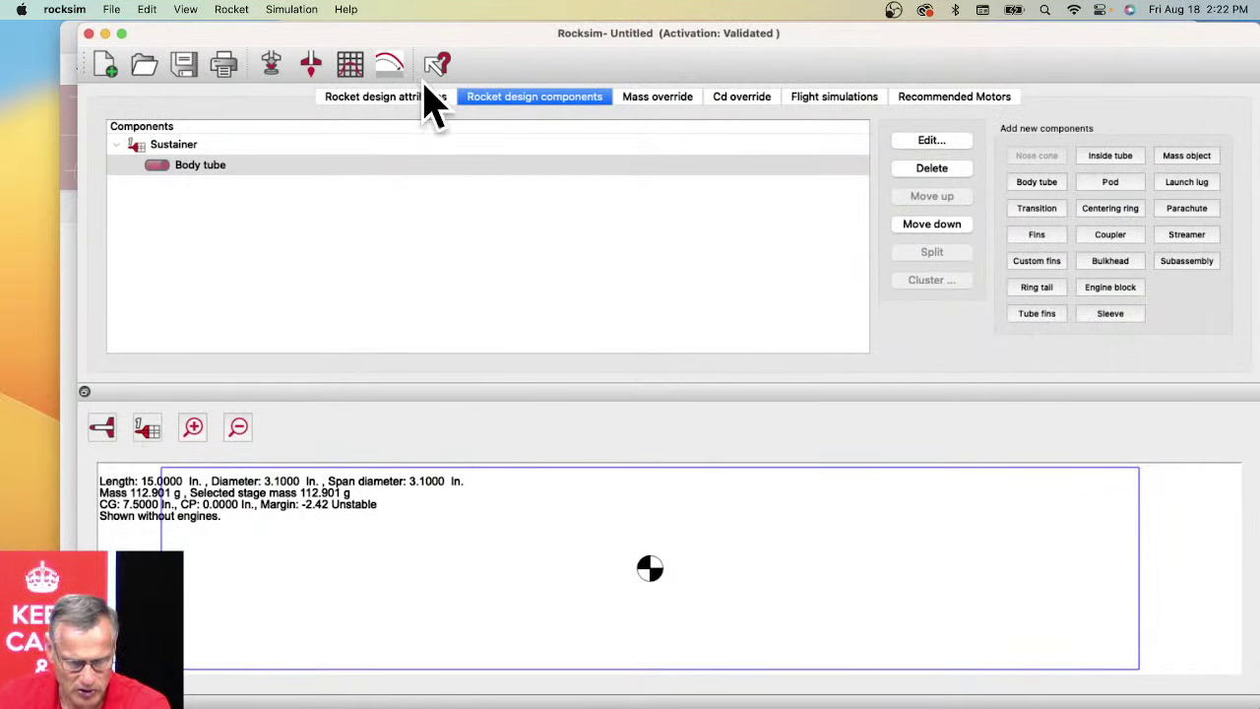
Step: Check the material assigned to the body tube and look up the Blue Tube density in the materials database
double_click(177, 167)
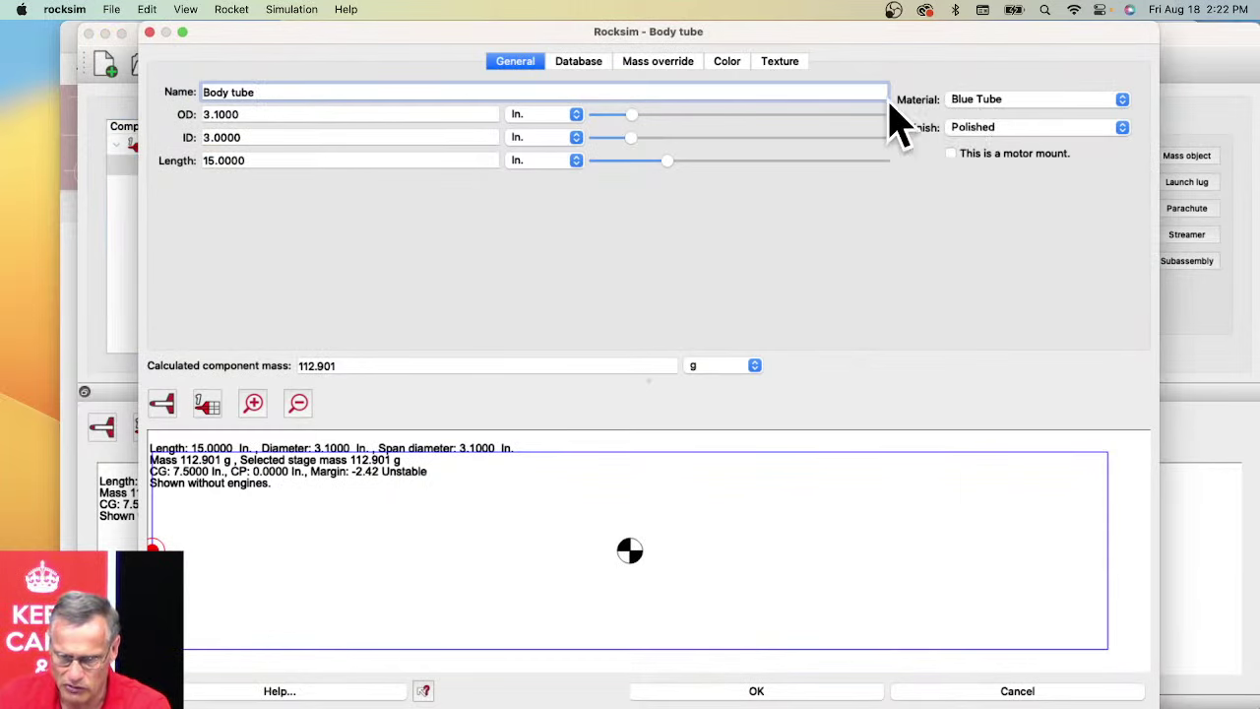
click(149, 32)
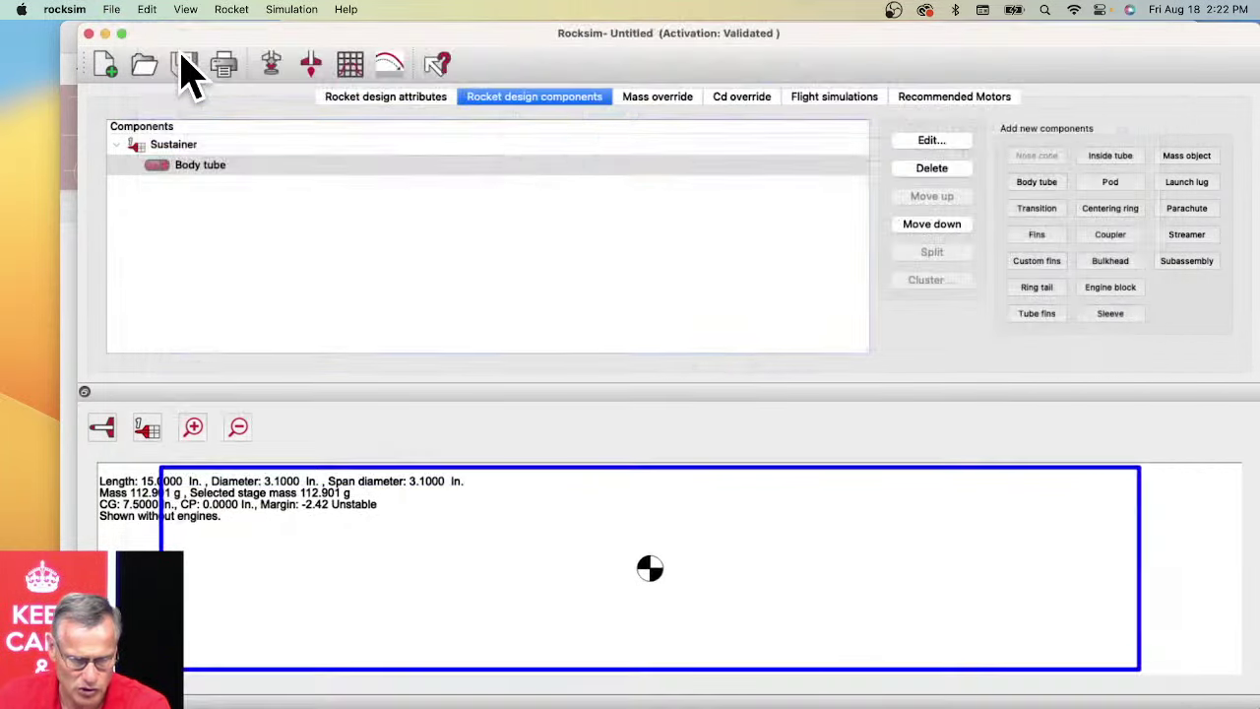
click(236, 10)
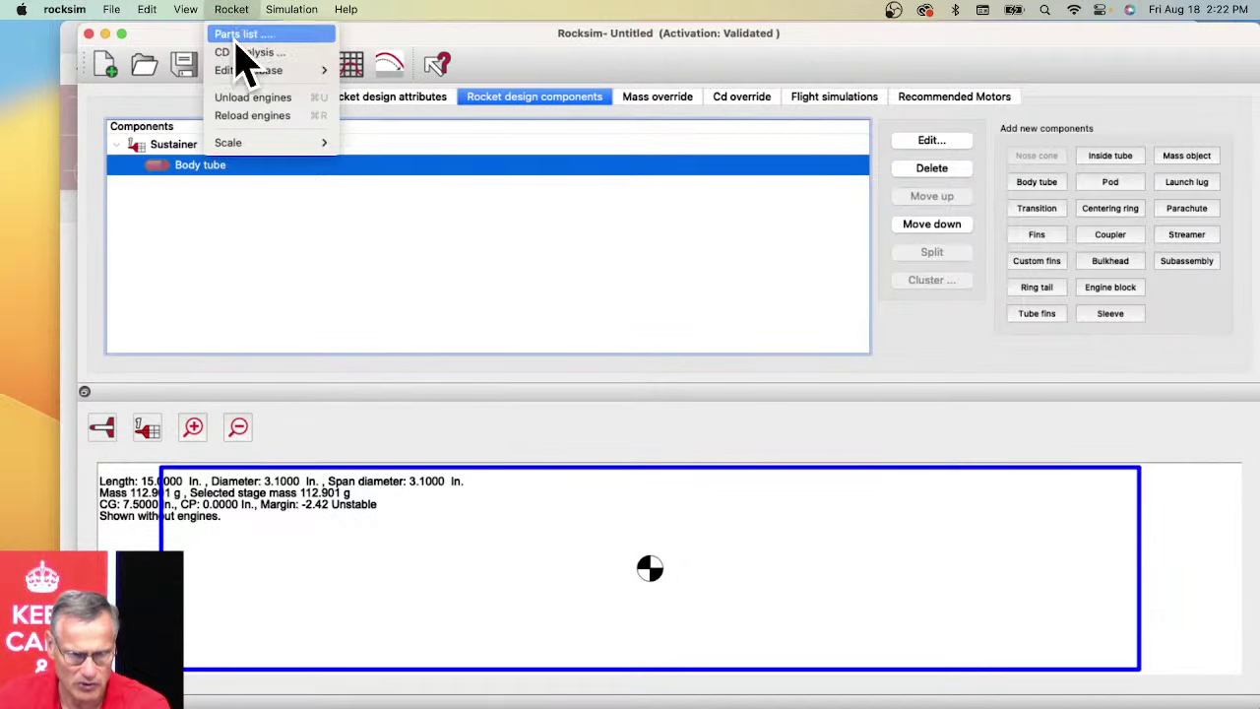
mouse_move(236, 70)
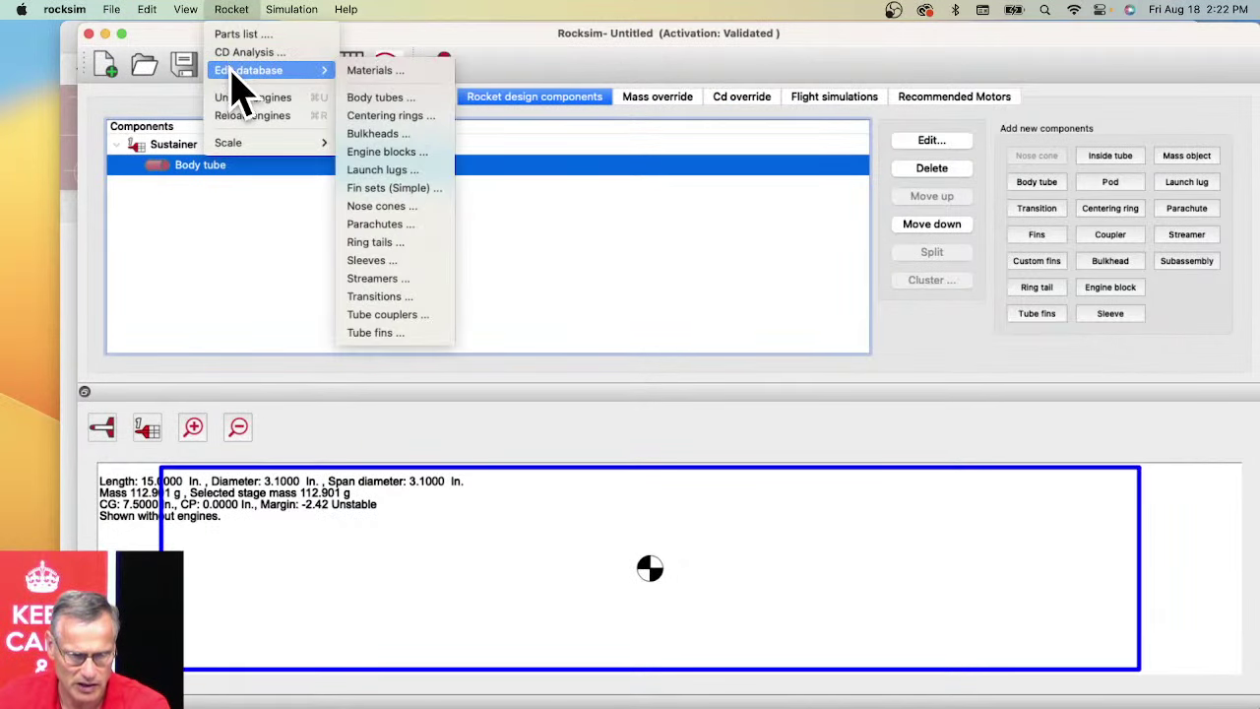
click(379, 70)
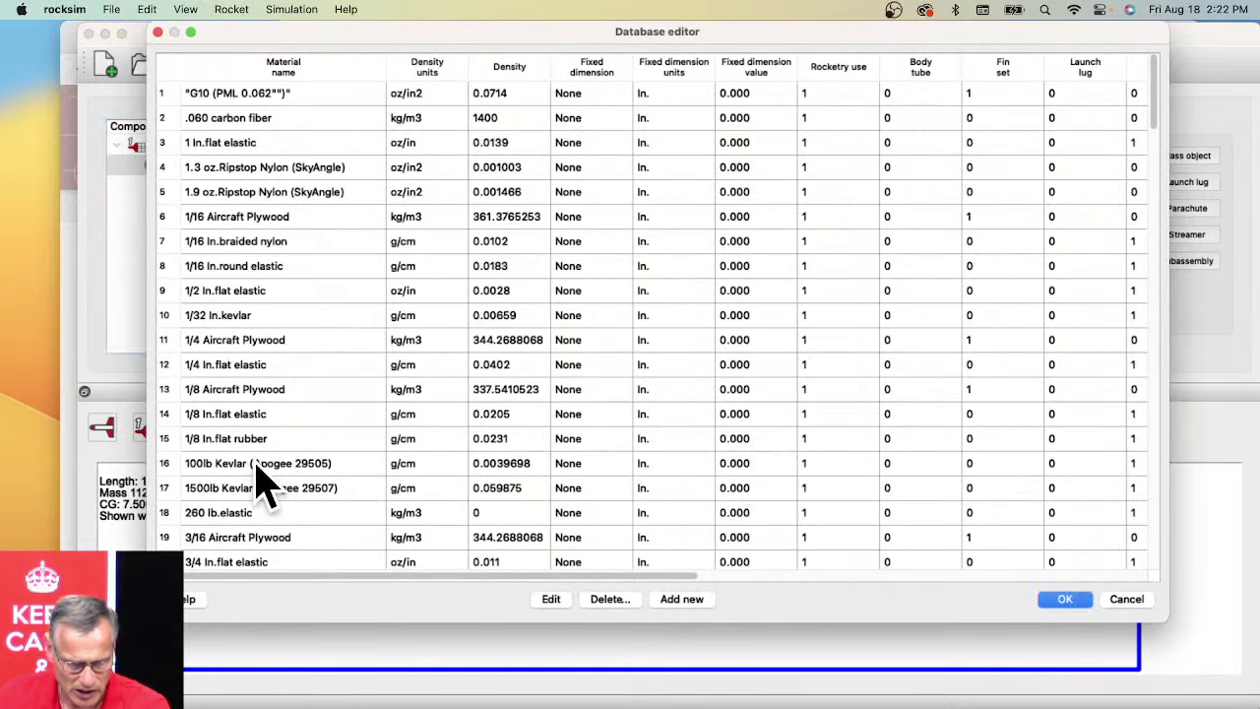
scroll(264, 483, down, 15)
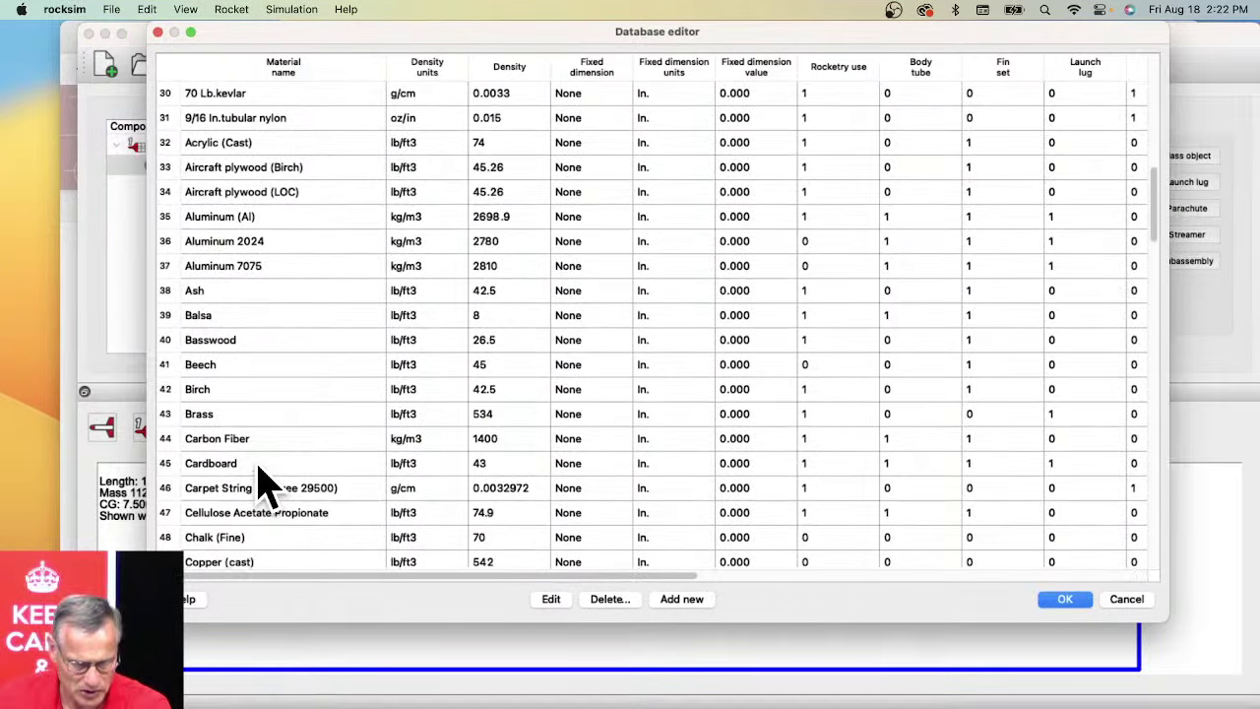
scroll(264, 482, down, 9)
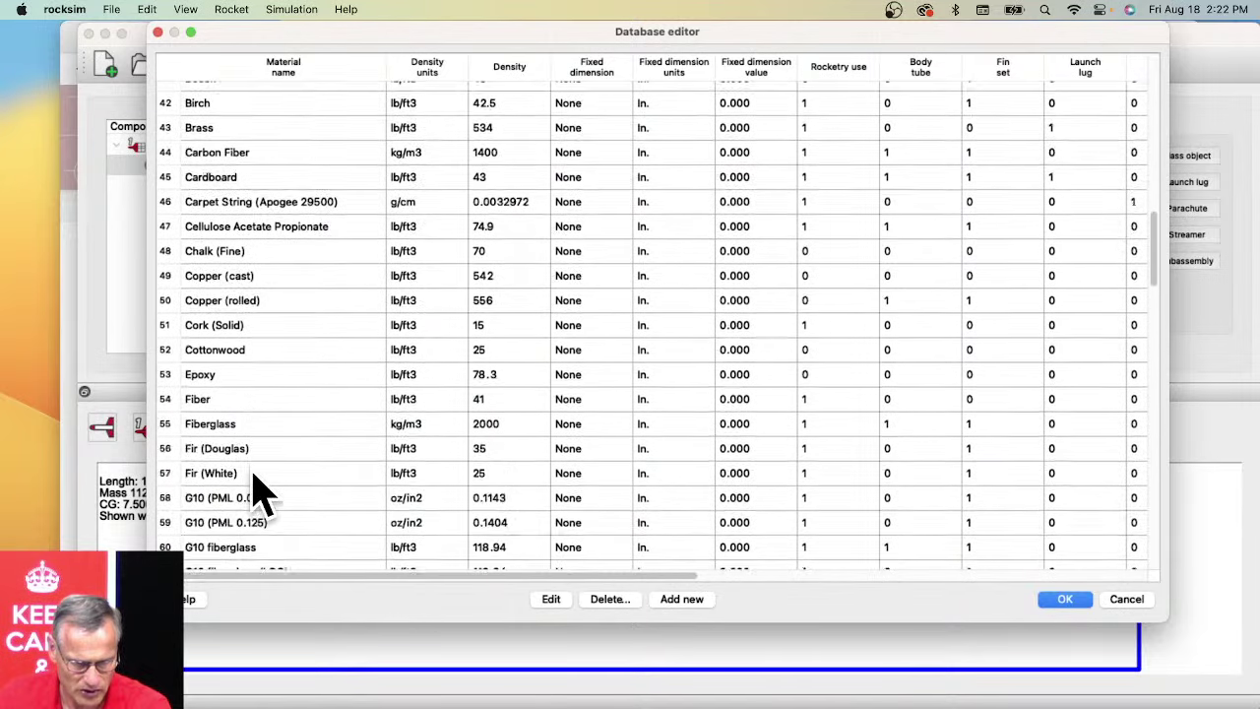
scroll(258, 487, down, 3)
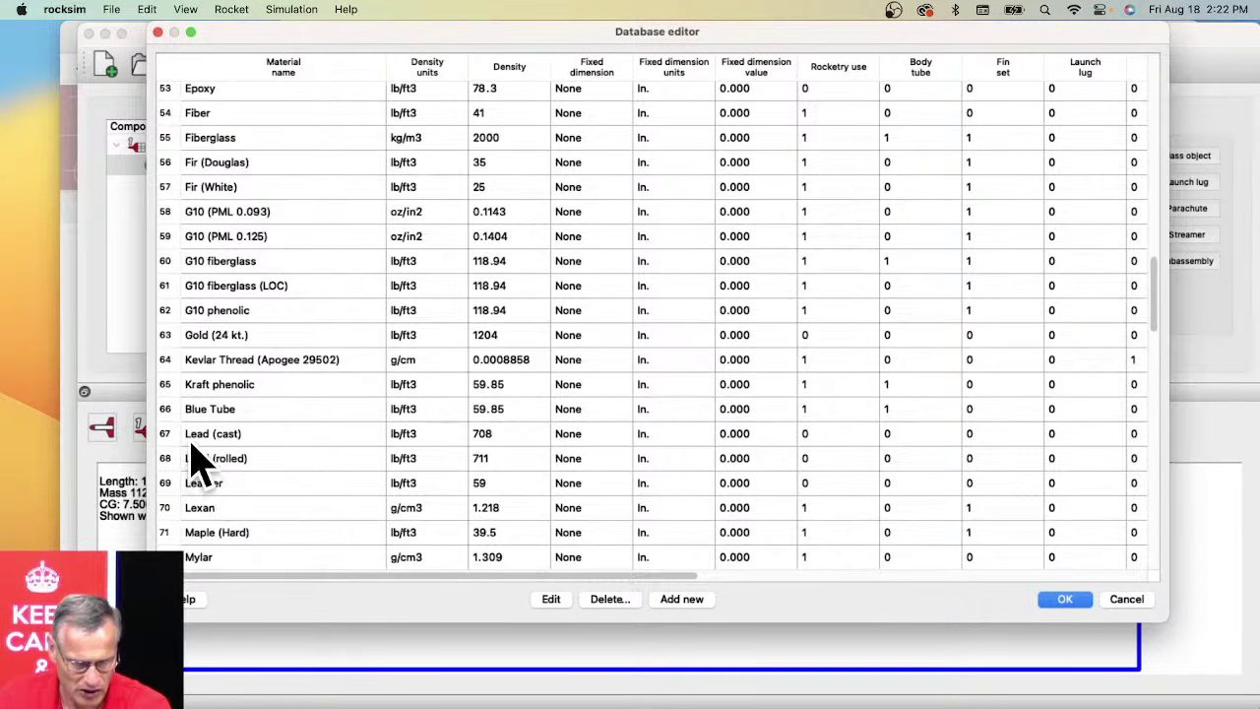
click(238, 411)
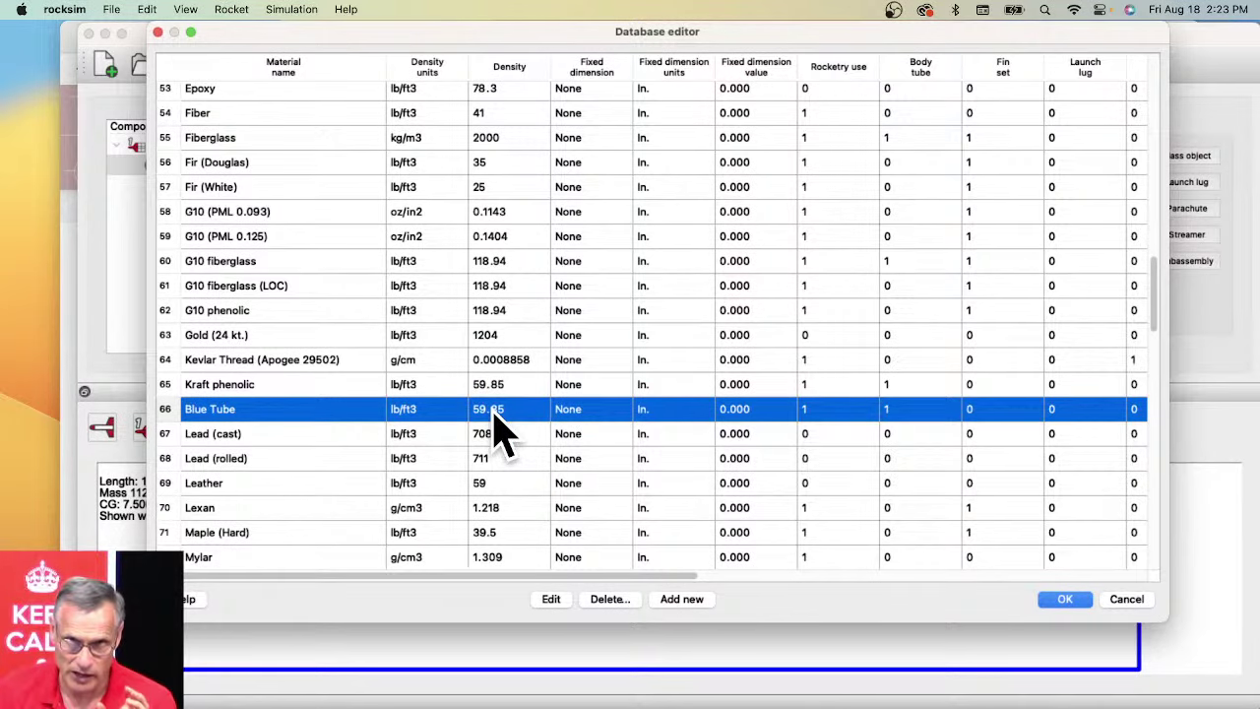
click(1125, 600)
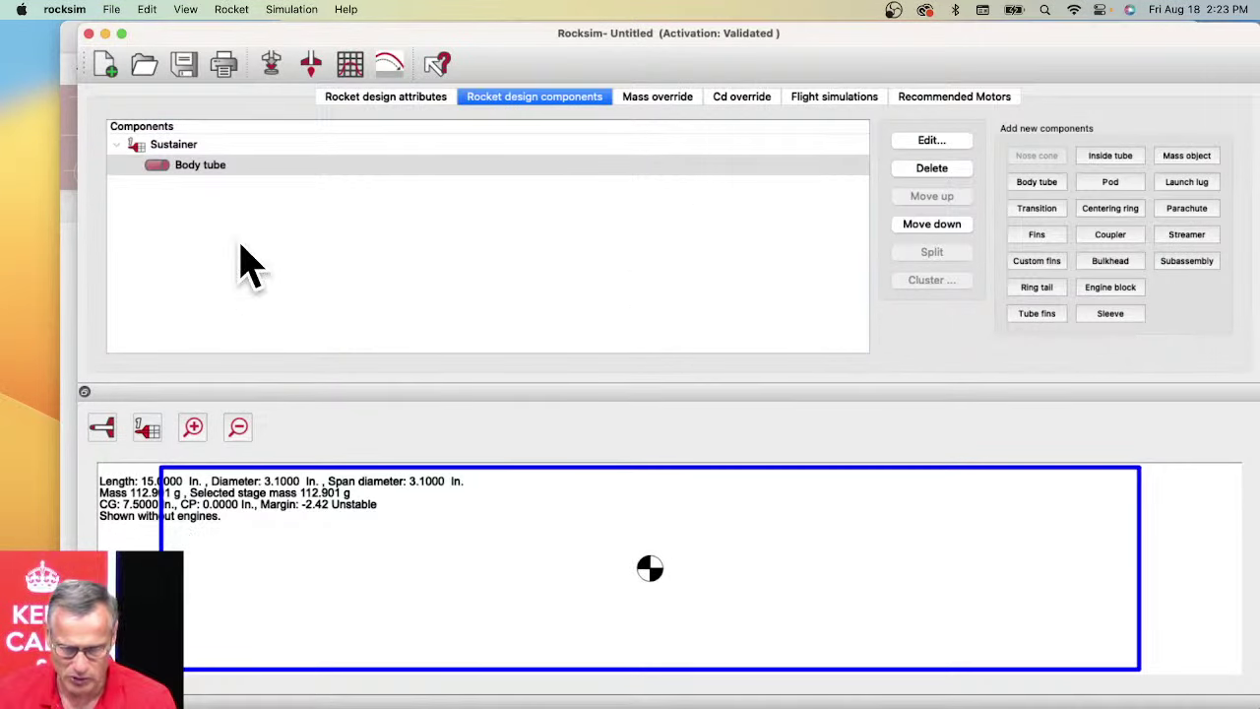
Step: Open the body tube's properties and switch the units of its outer and inner diameters to feet
double_click(201, 167)
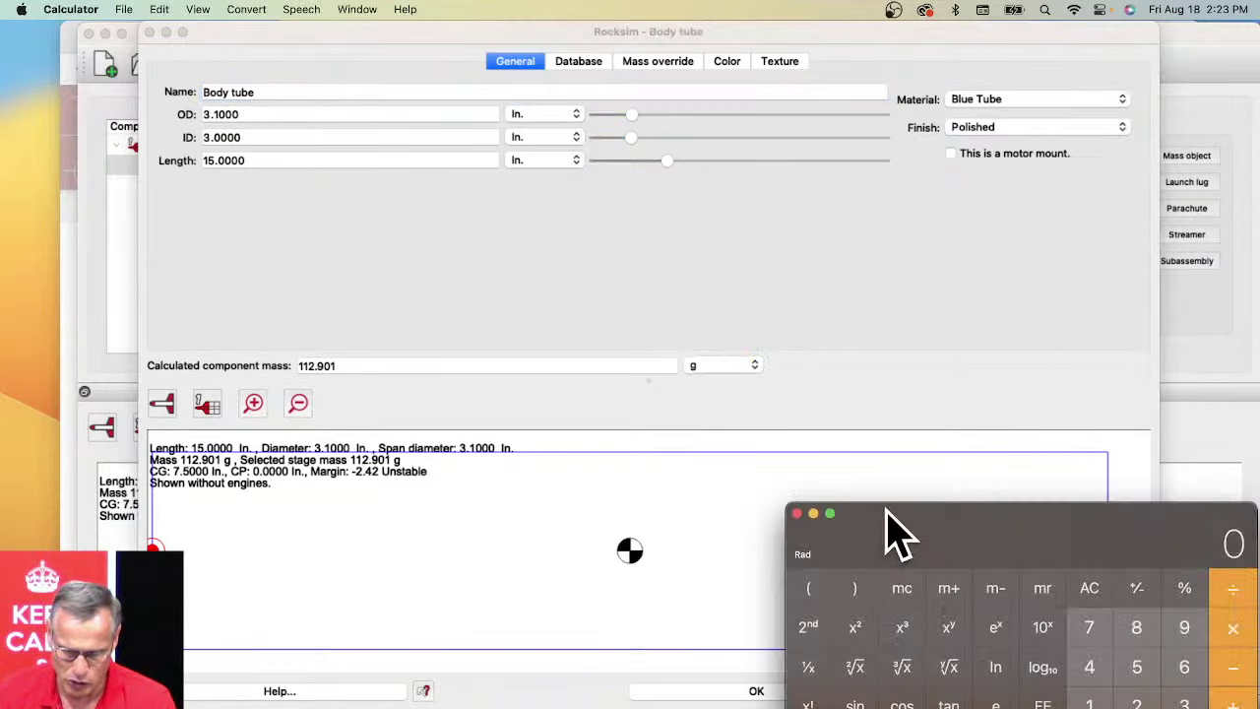
drag(886, 529, 756, 498)
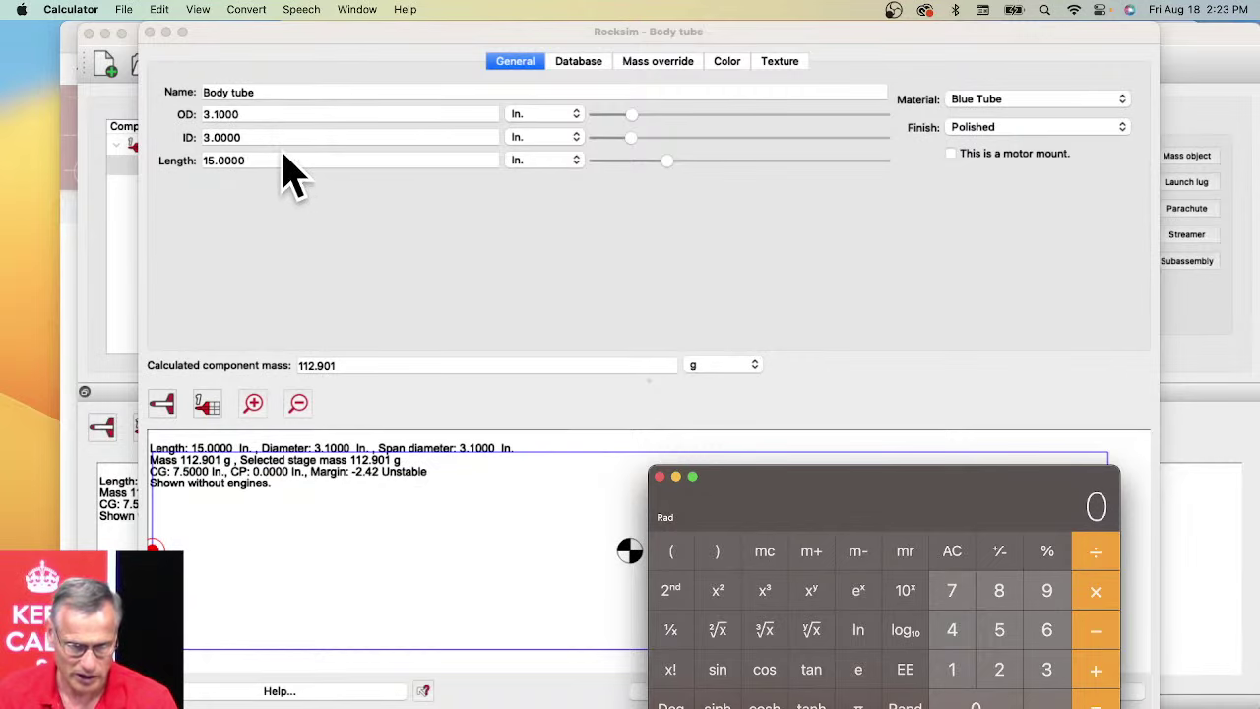
click(544, 112)
click(545, 114)
click(544, 114)
click(545, 114)
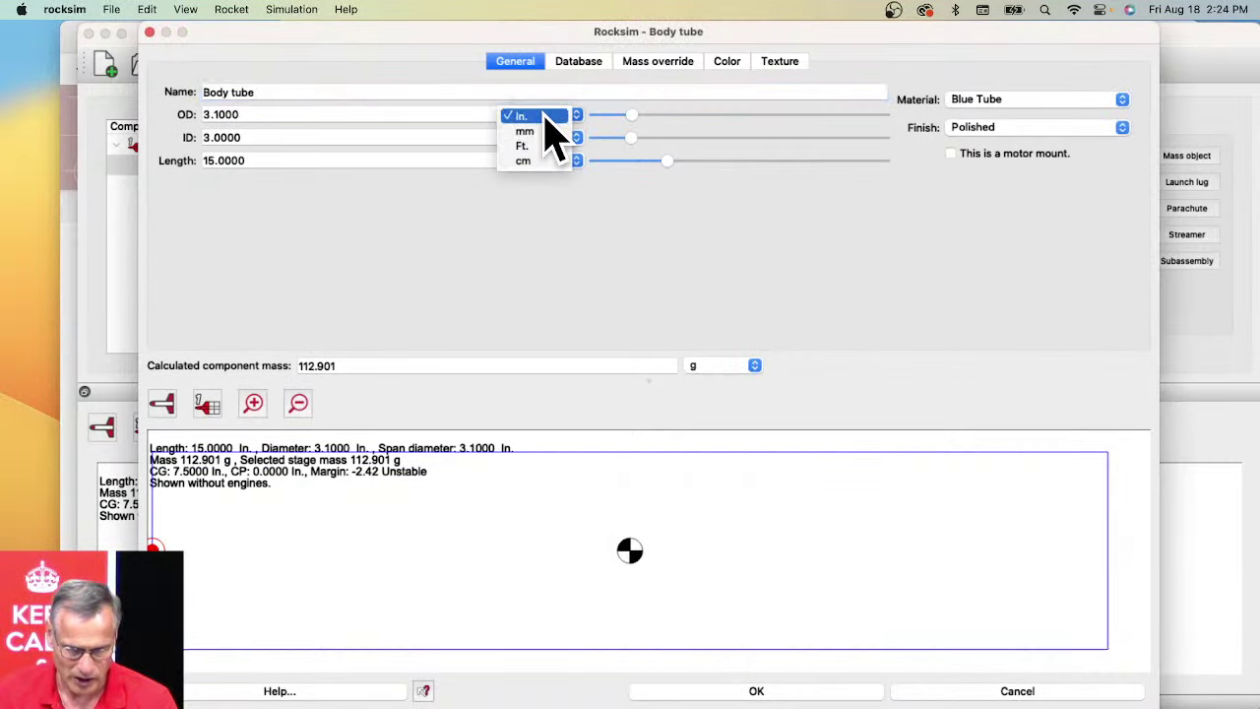
click(543, 145)
click(543, 140)
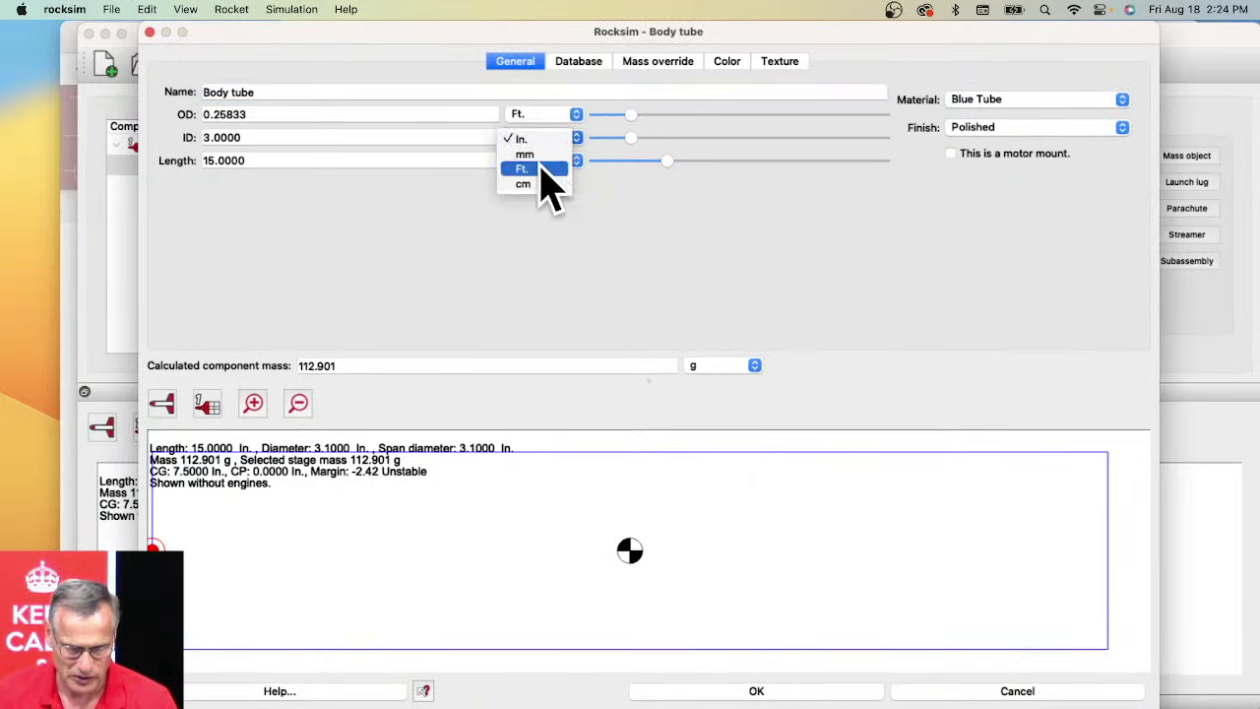
click(536, 169)
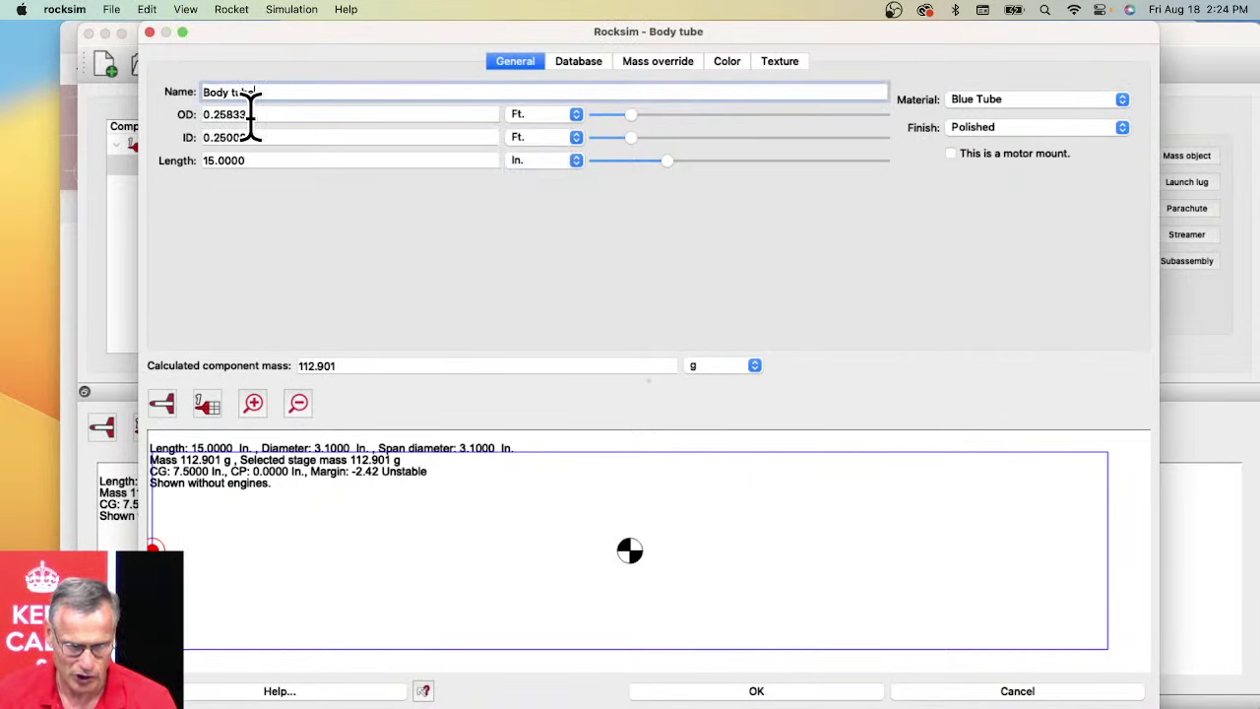
Step: Copy the body tube's outer diameter in feet and paste it into the Calculator app
click(226, 115)
key(super+c)
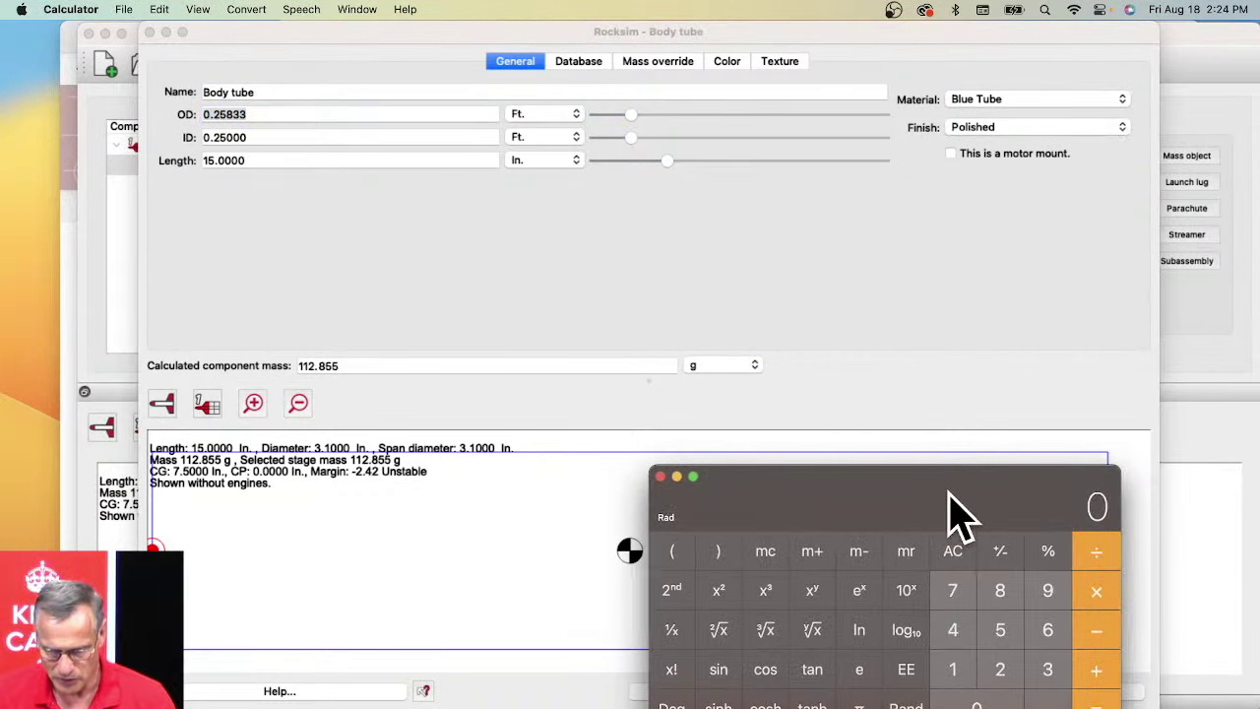
drag(948, 495, 852, 388)
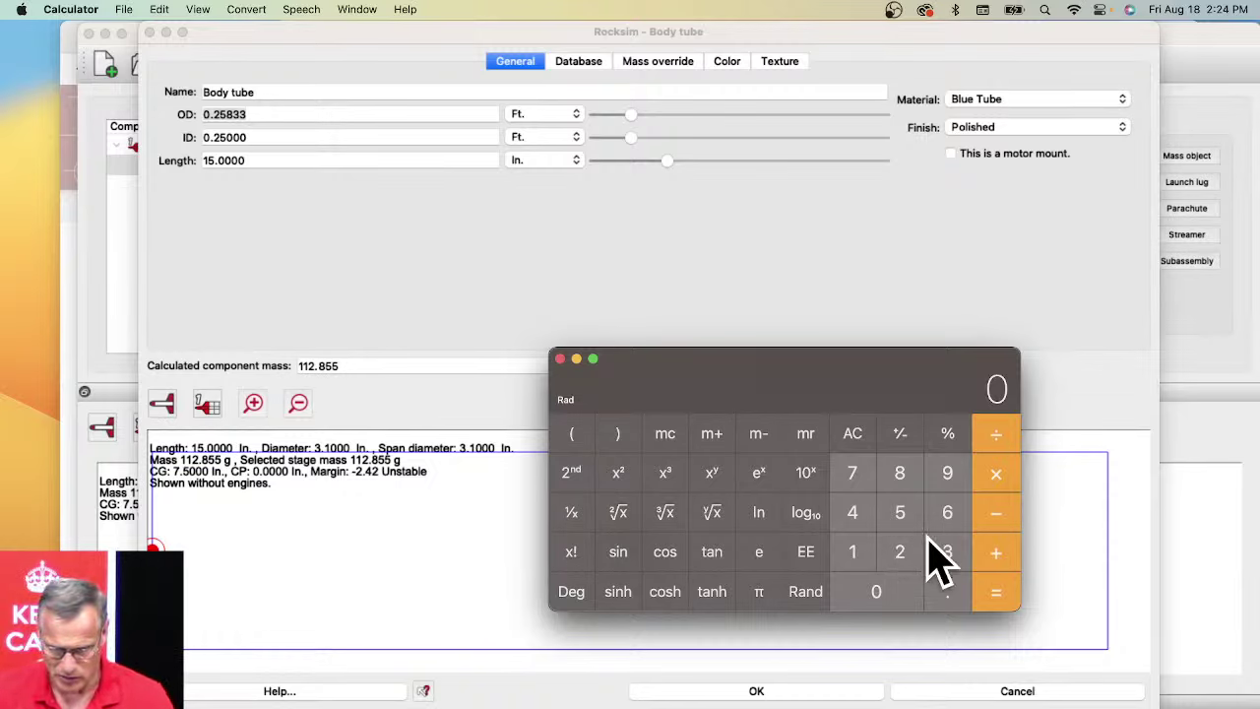
key(super+v)
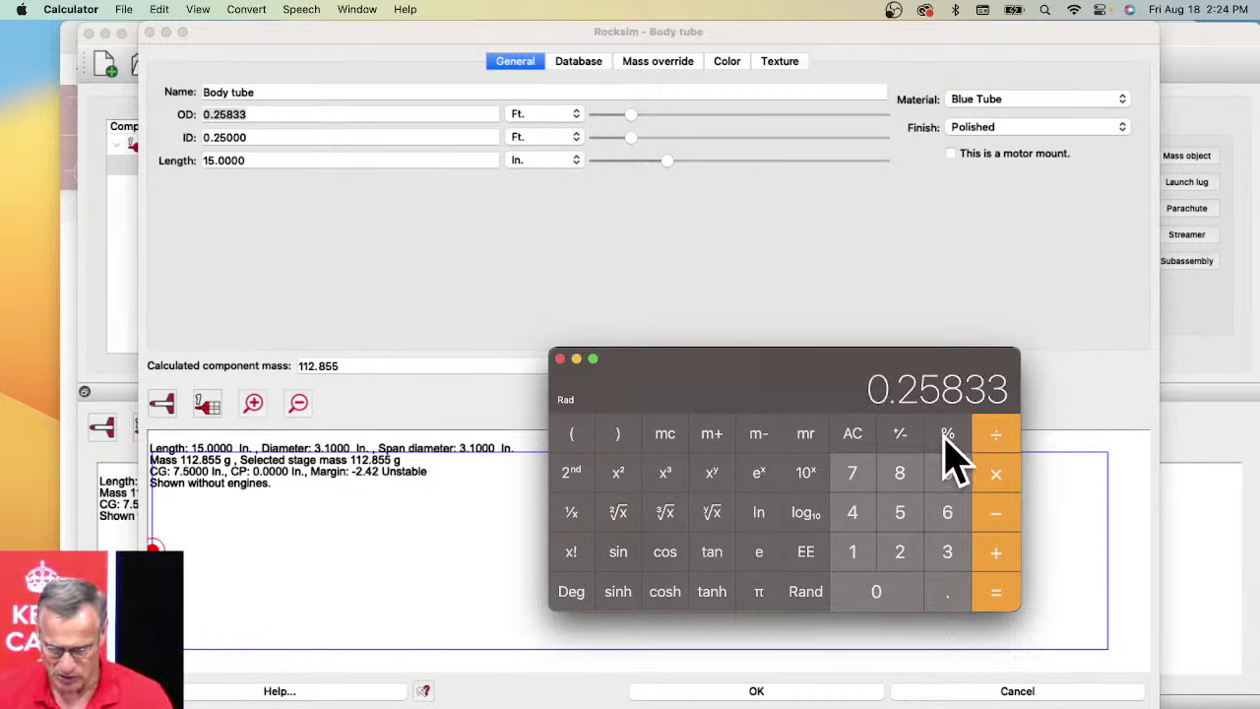
Step: Calculate the area of the outer circle by squaring the diameter, multiplying by pi and dividing by 4
click(1005, 483)
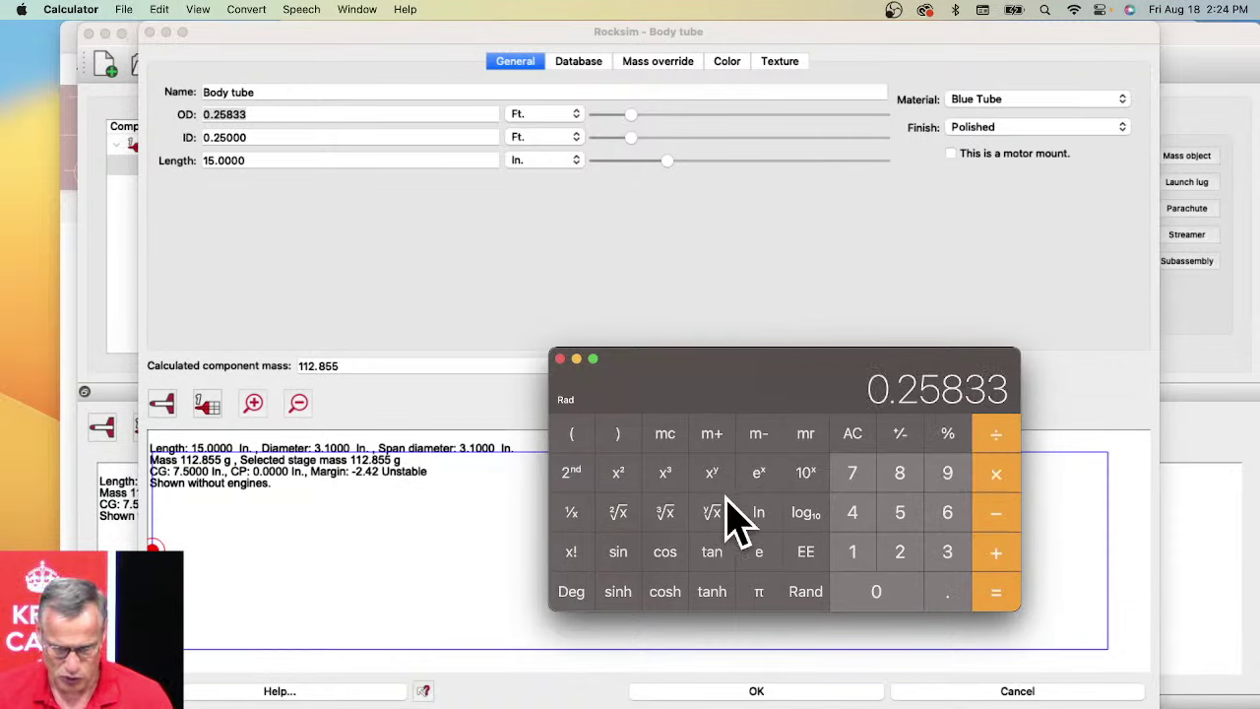
click(619, 477)
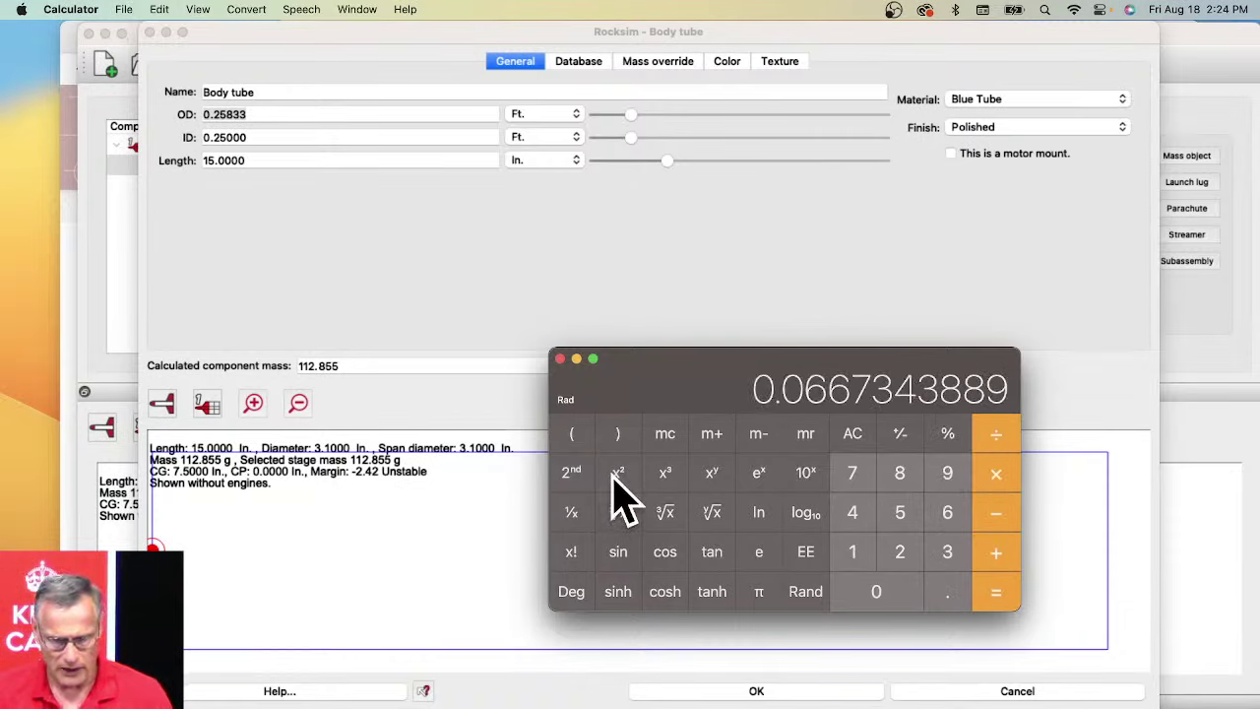
click(1000, 479)
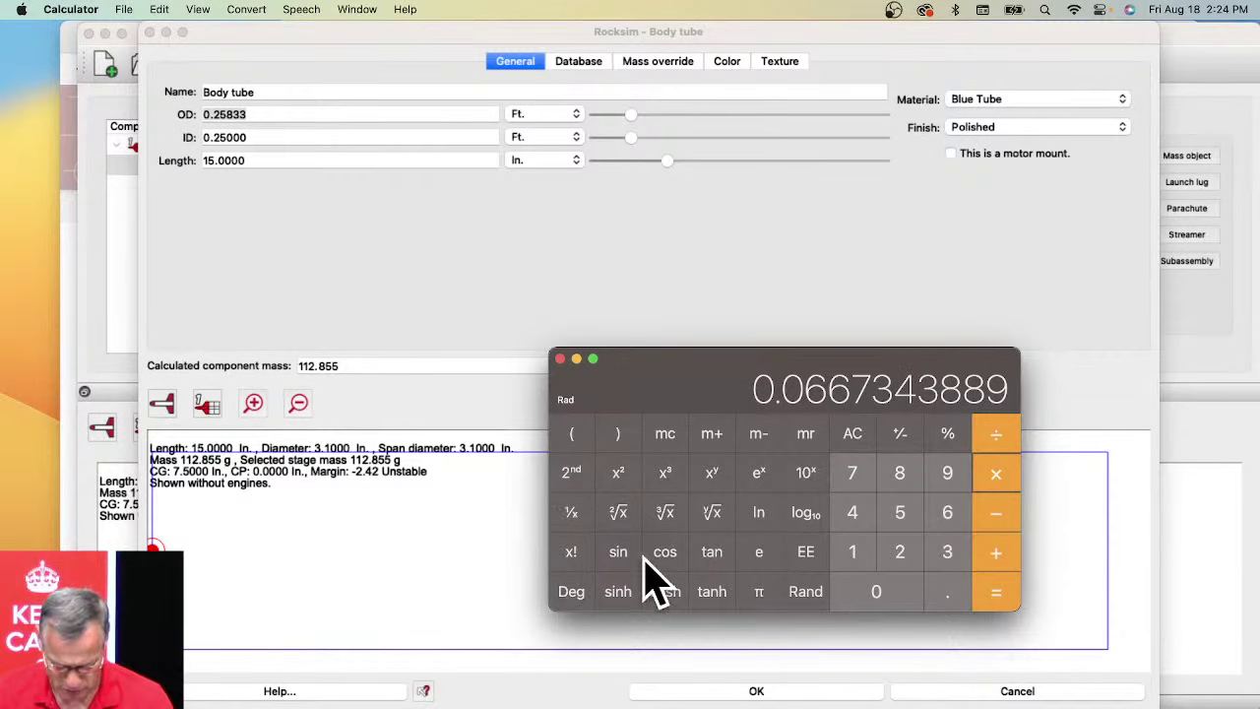
click(760, 594)
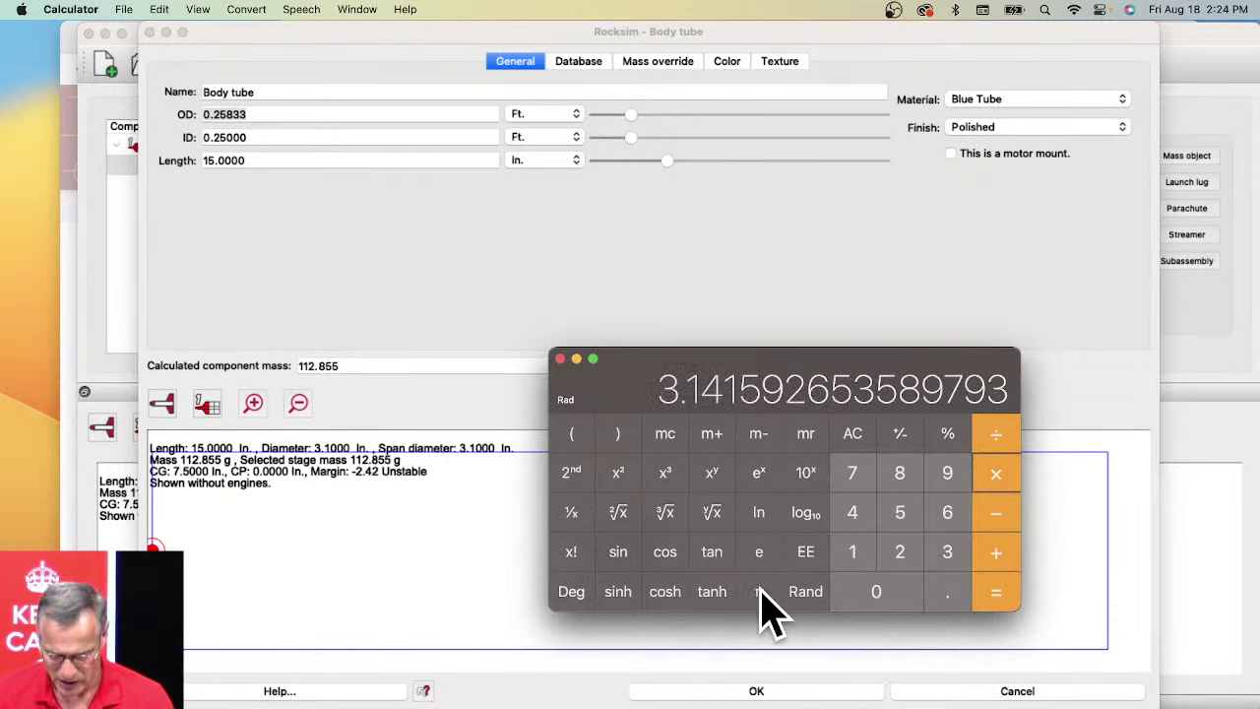
click(1002, 441)
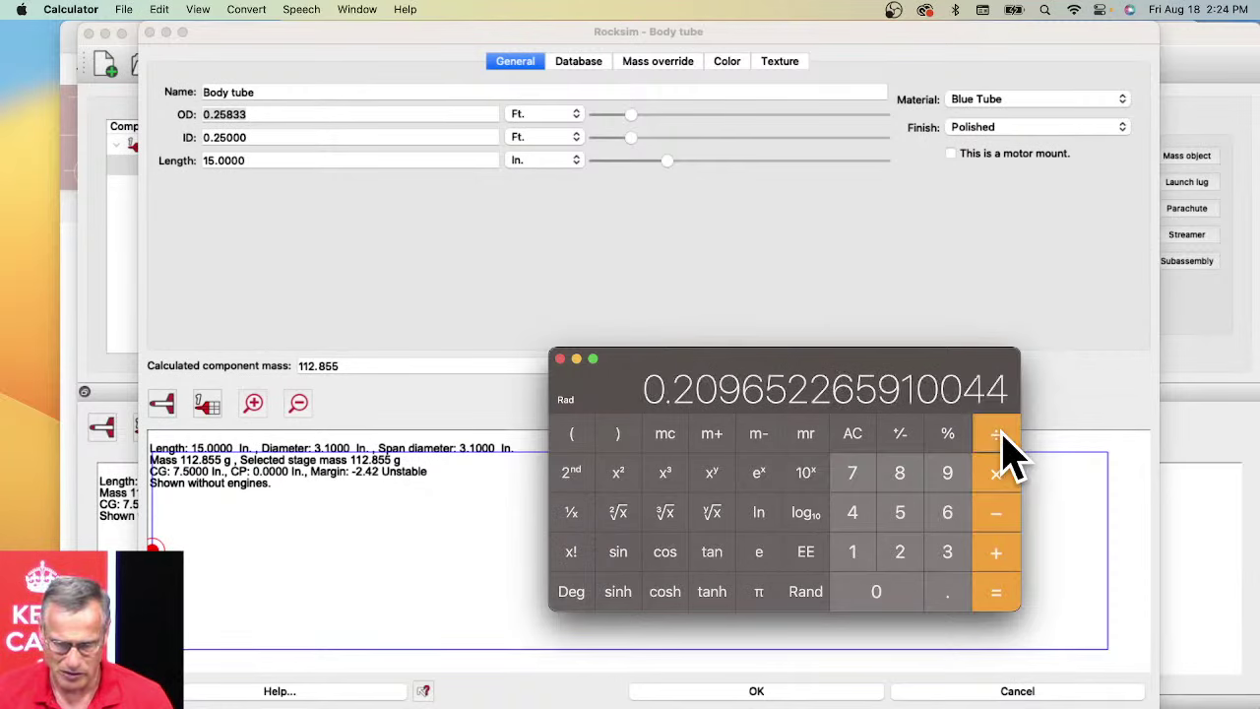
click(855, 517)
click(994, 599)
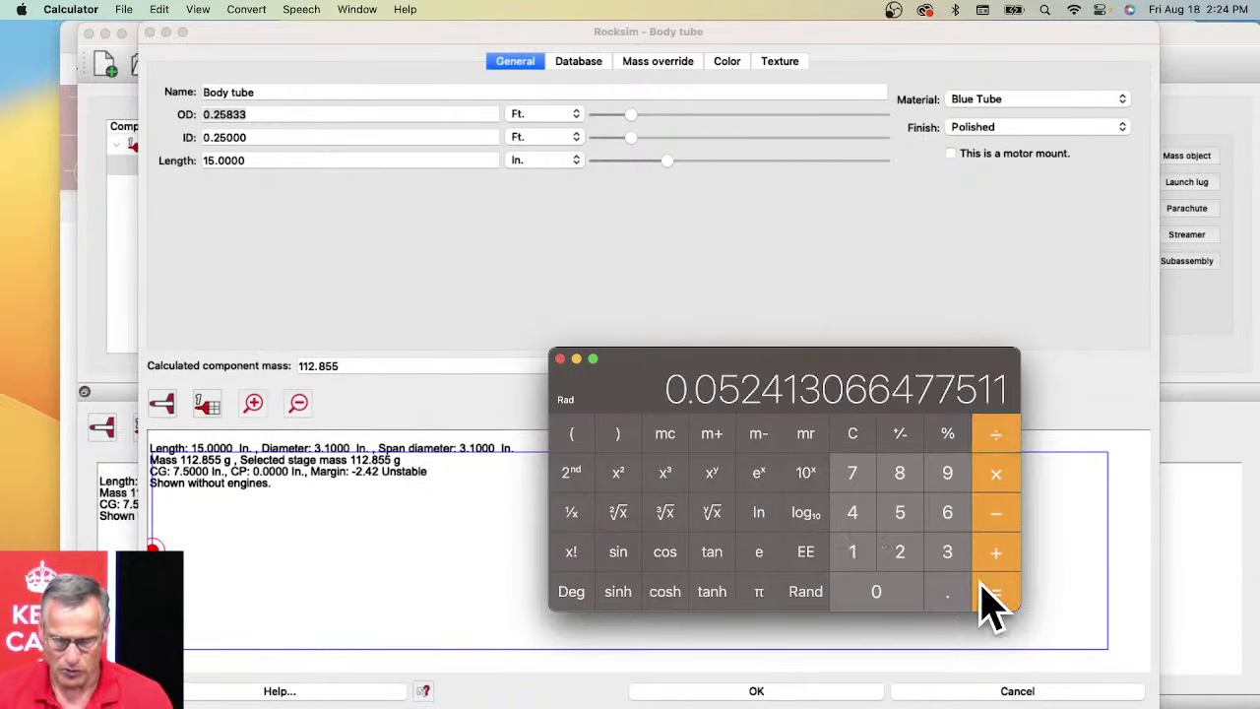
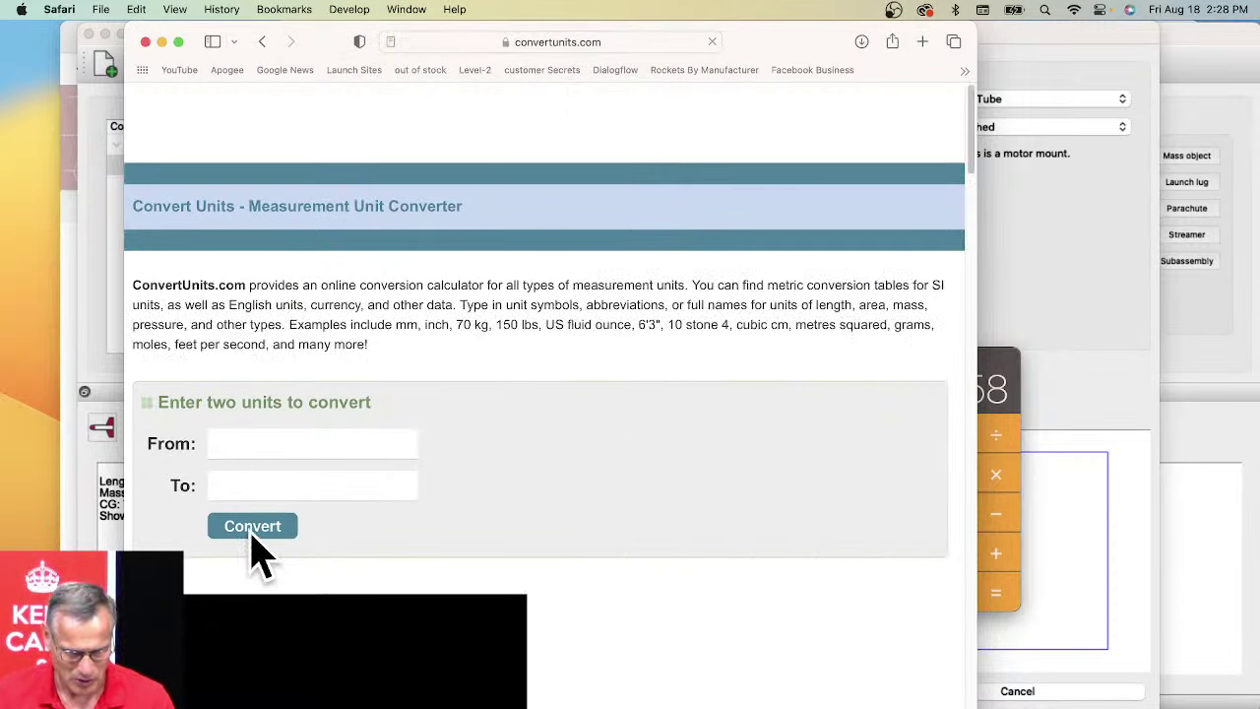
Step: Try to find a grams-to-pounds conversion on ConvertUnits.com by opening its mass category and checking the weight unit list
click(249, 445)
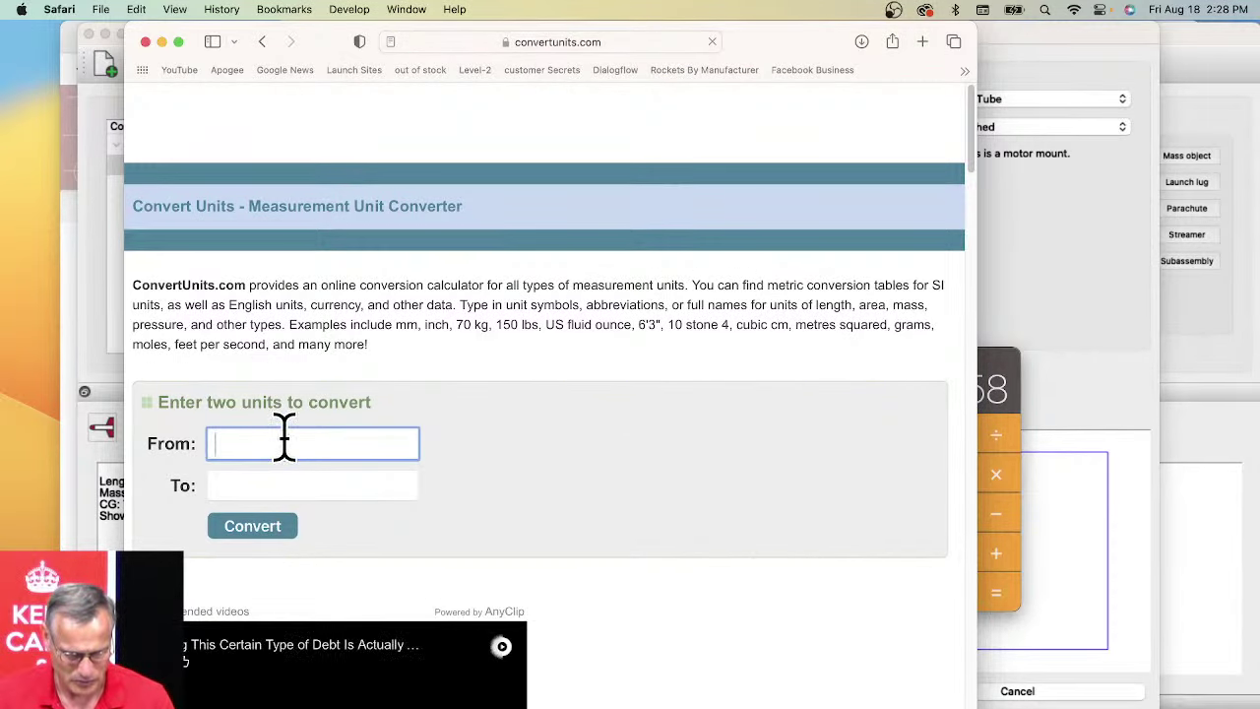
scroll(470, 526, down, 5)
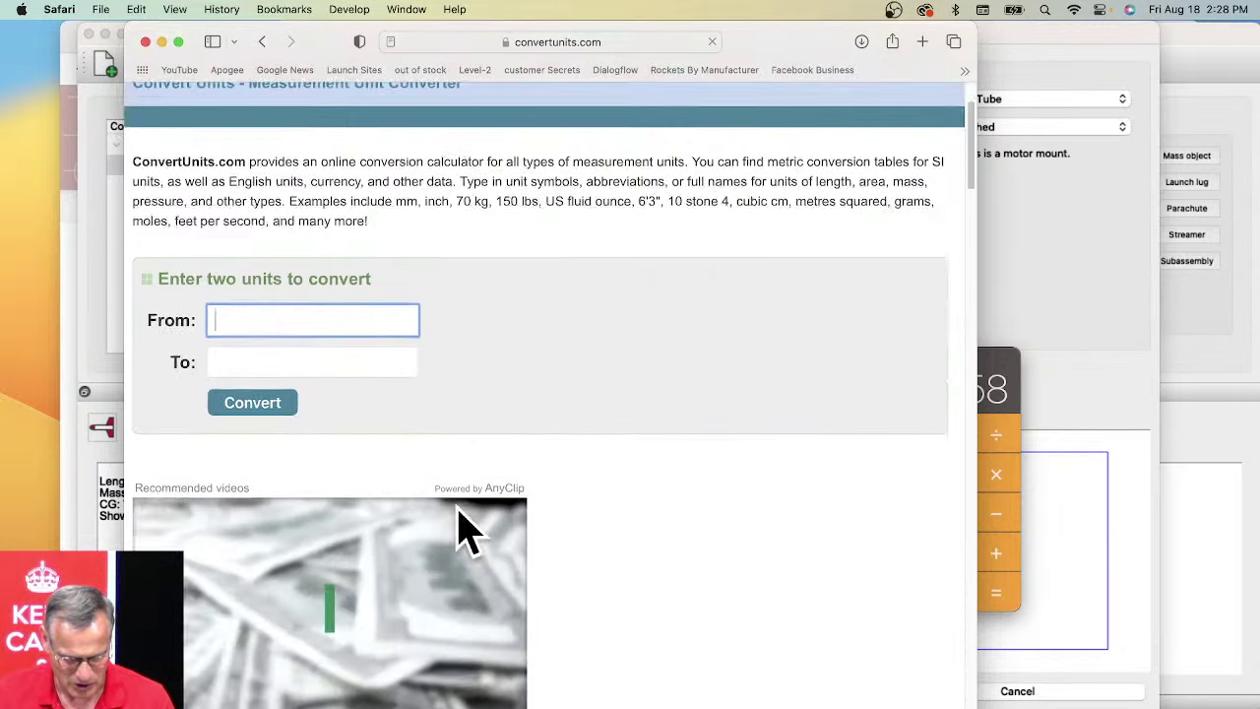
scroll(470, 531, up, 2)
scroll(461, 512, down, 2)
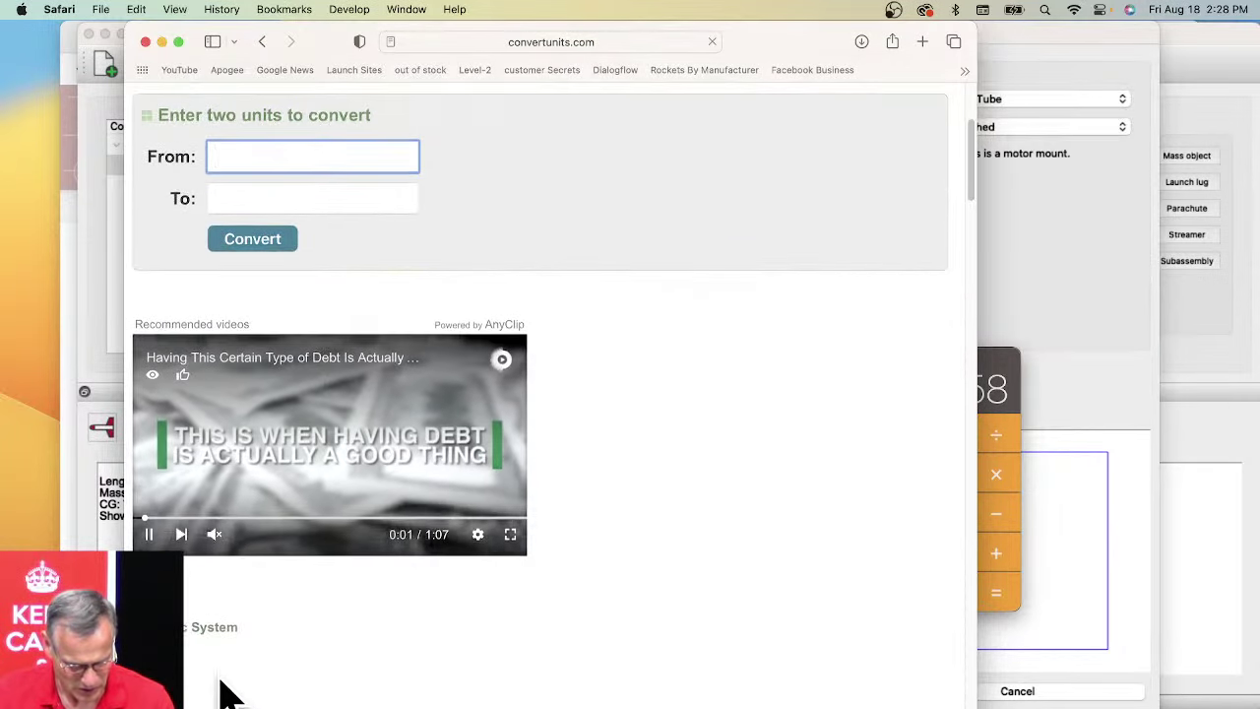
scroll(225, 689, down, 2)
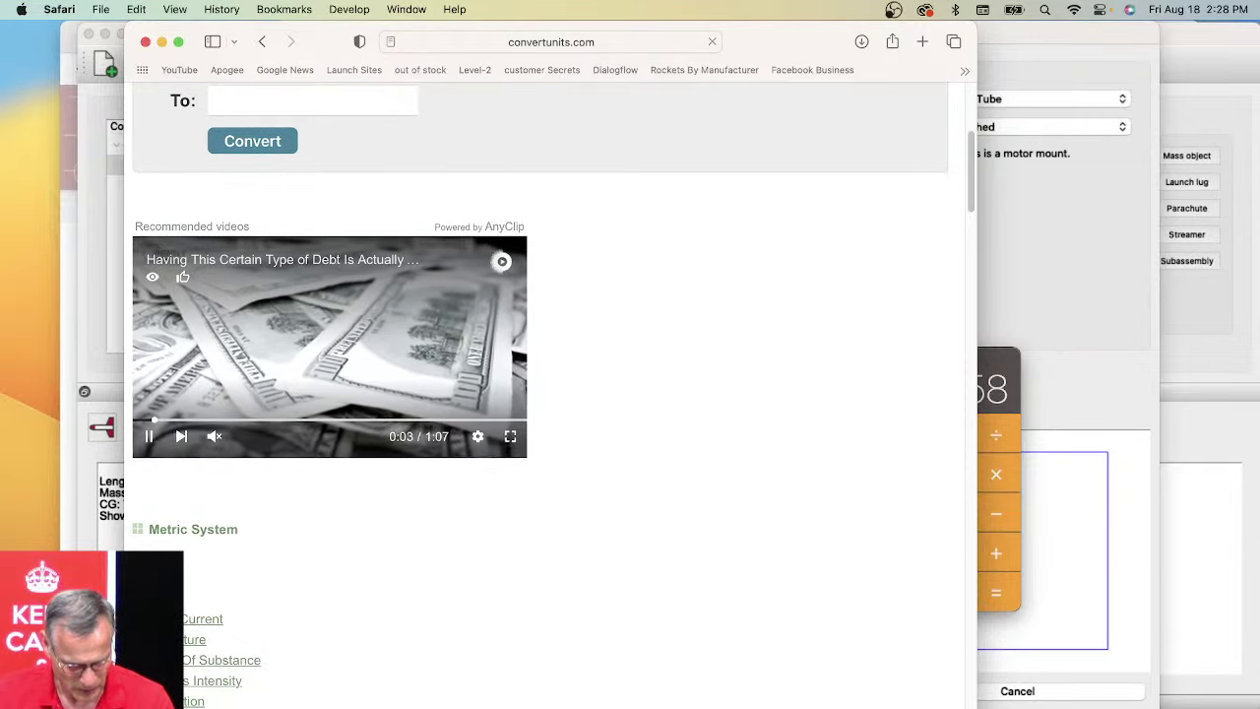
click(158, 577)
click(577, 478)
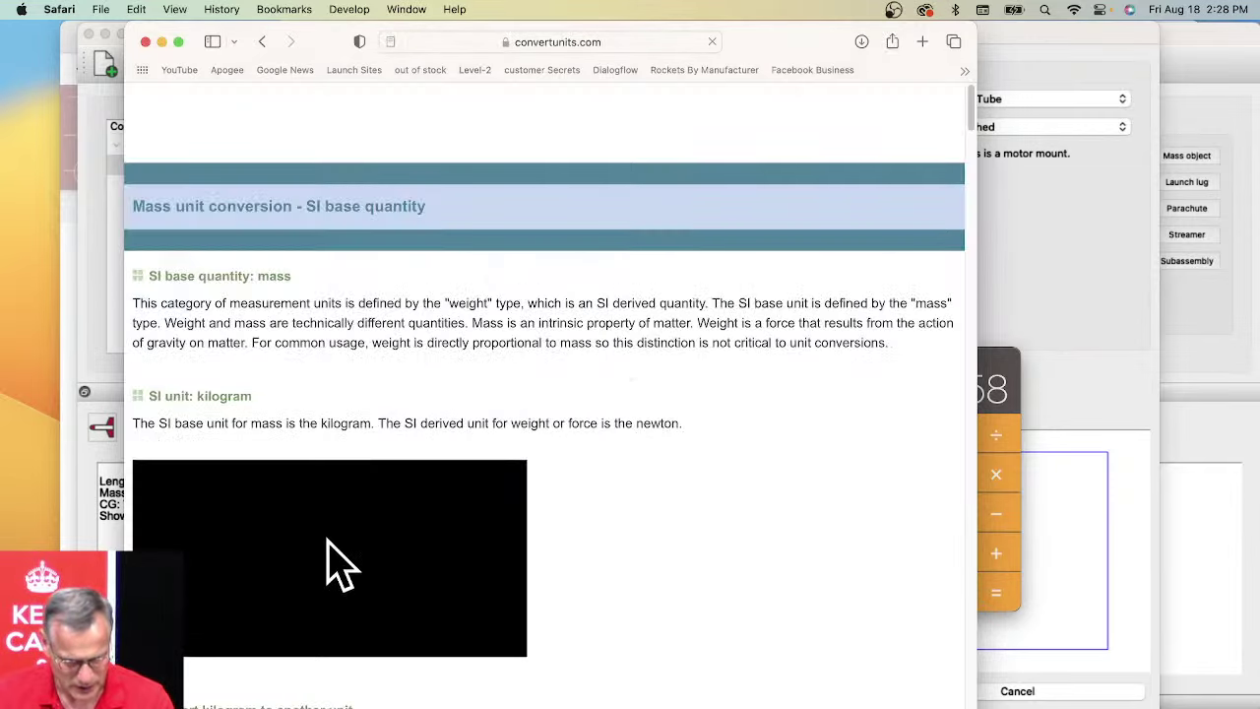
scroll(576, 424, down, 5)
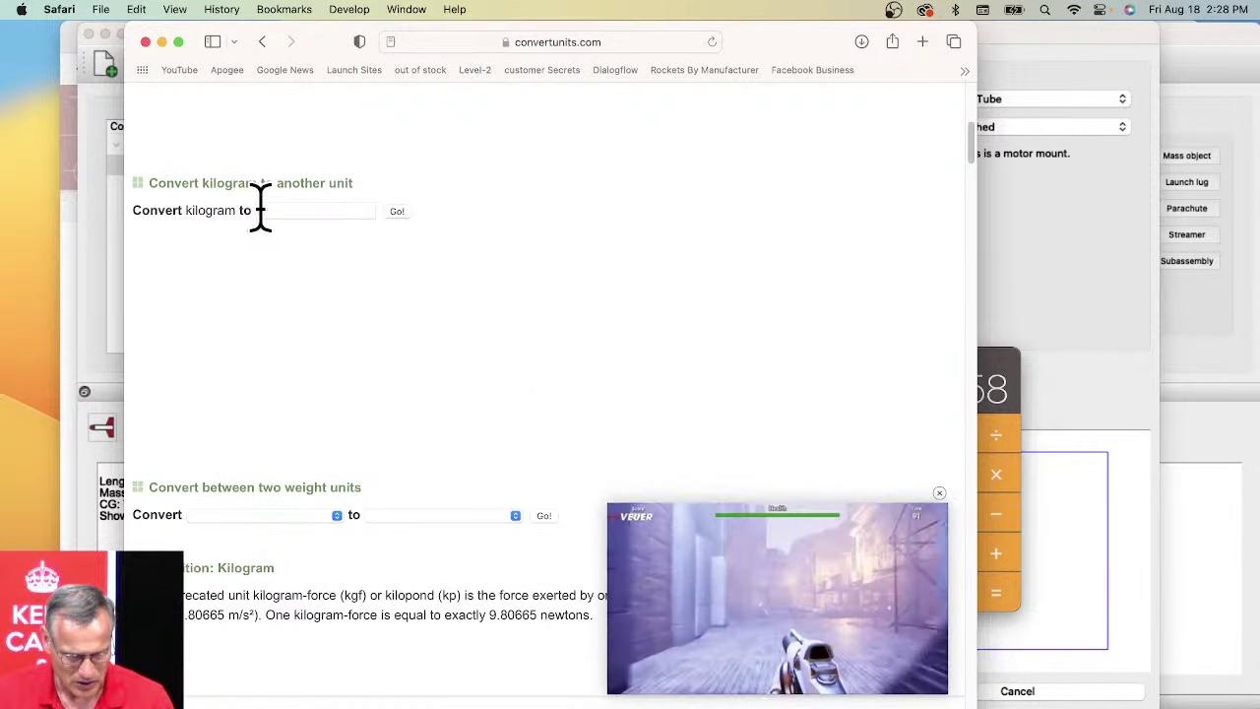
click(338, 516)
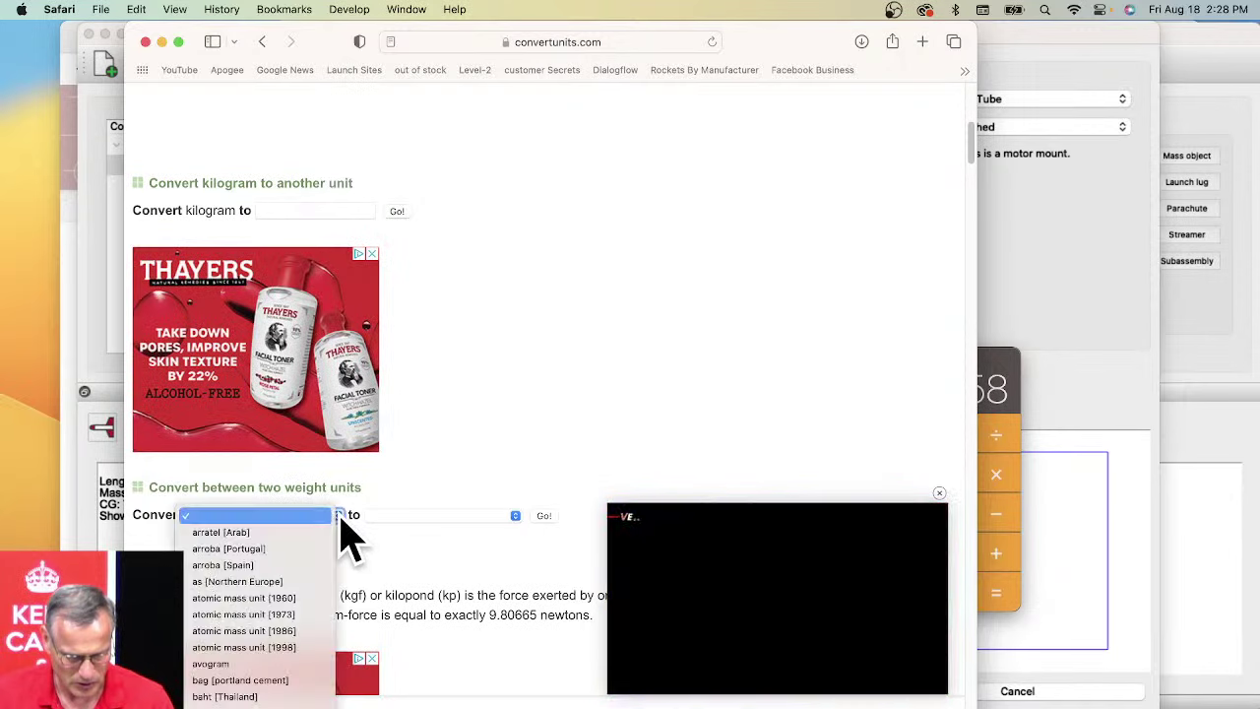
click(290, 518)
scroll(574, 276, up, 5)
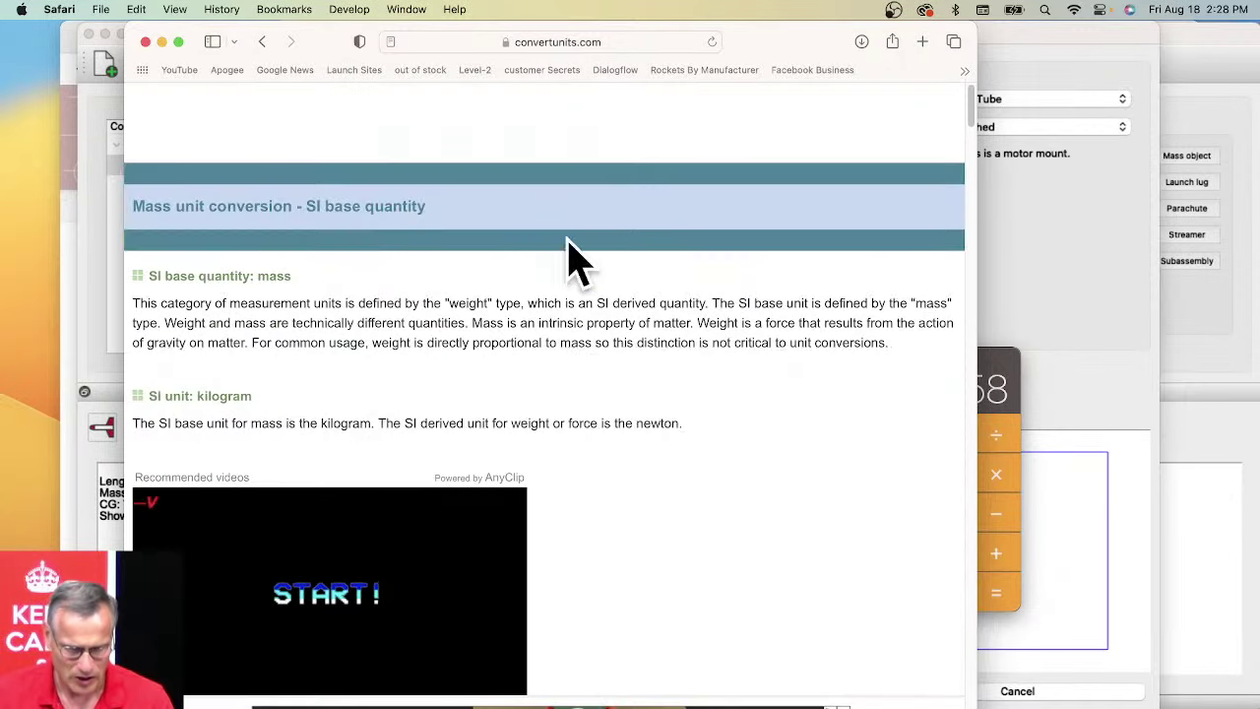
Step: Search the web for converting 156 grams to pounds, open the suggested calculateme.com conversion page and dismiss the ad
click(553, 44)
key(Escape)
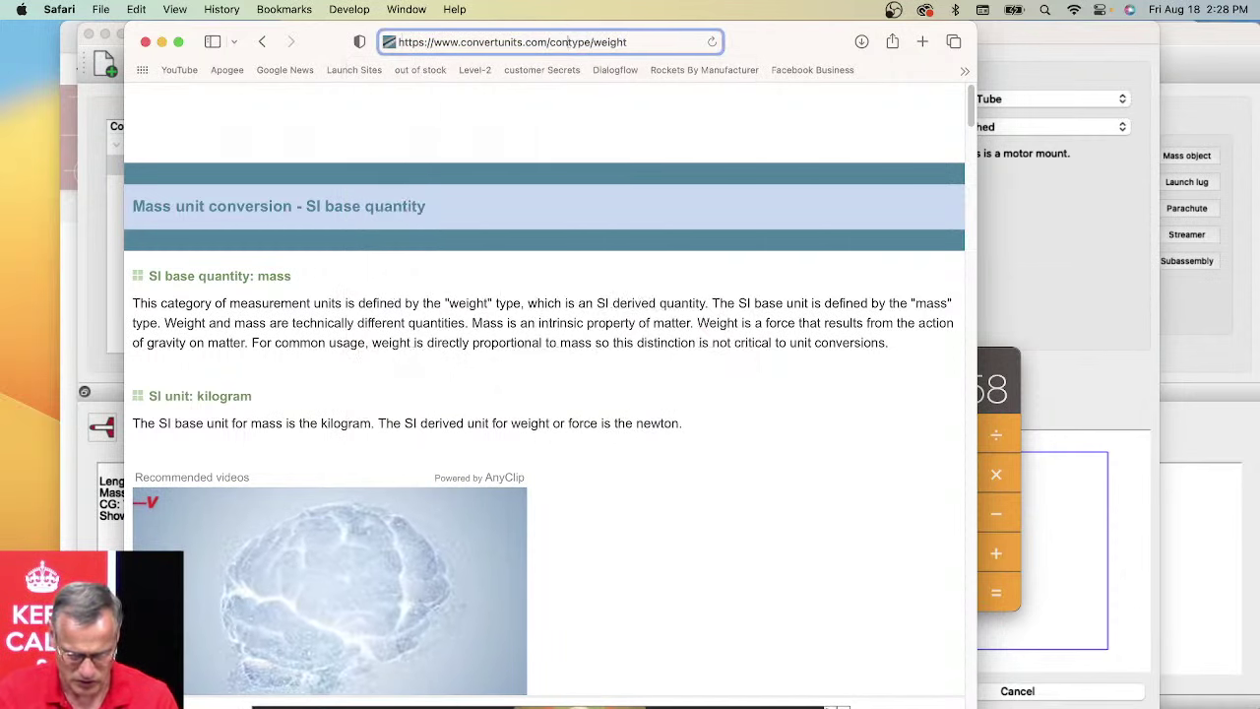
click(573, 42)
text(vo)
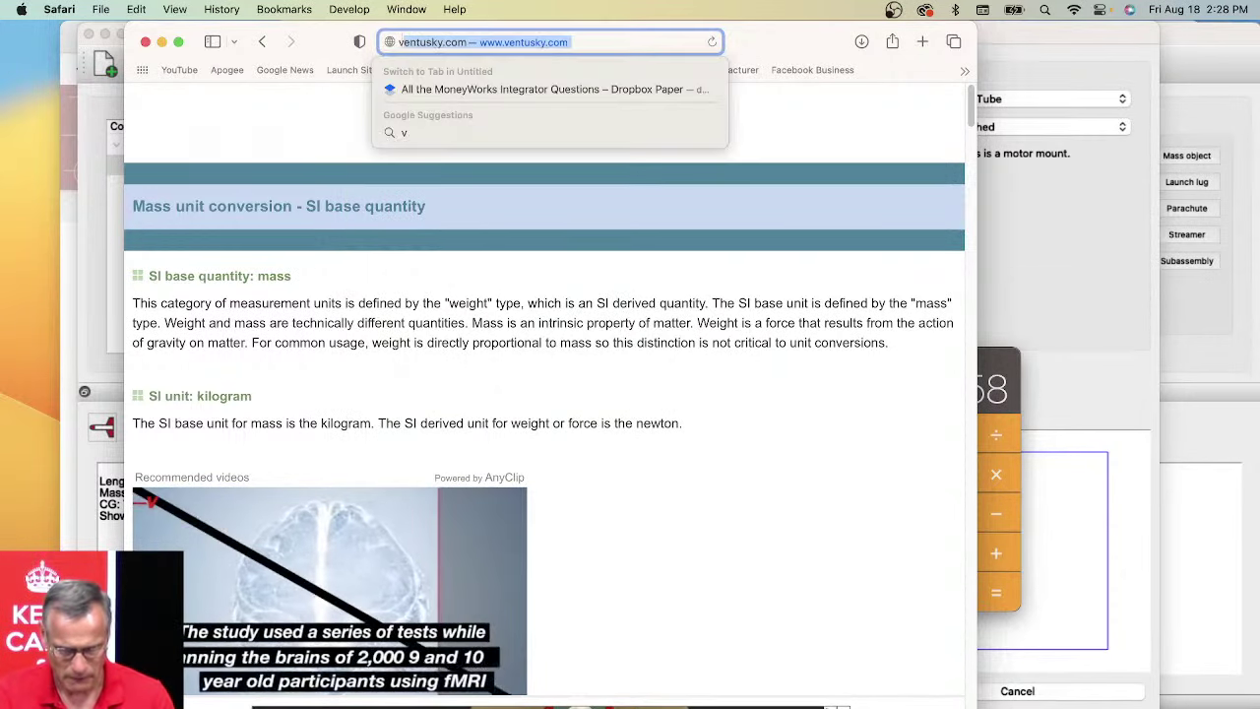
key(BackSpace)
key(BackSpace)
text(c)
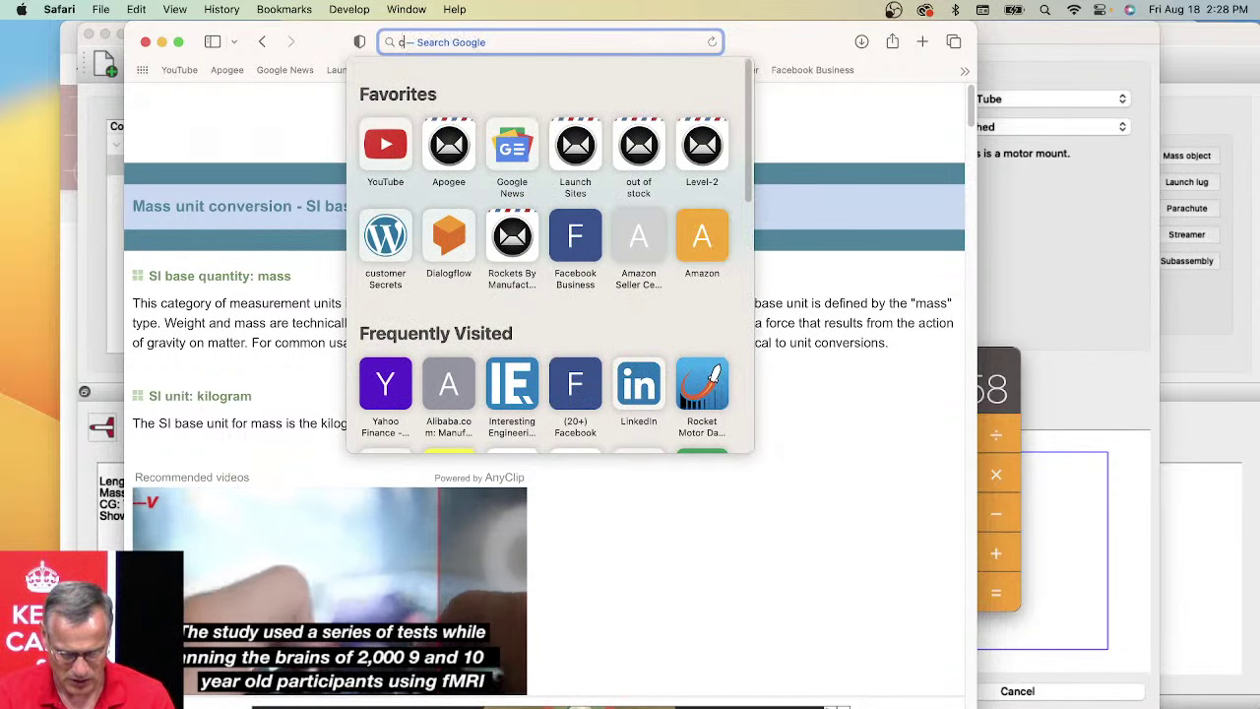
text(onert)
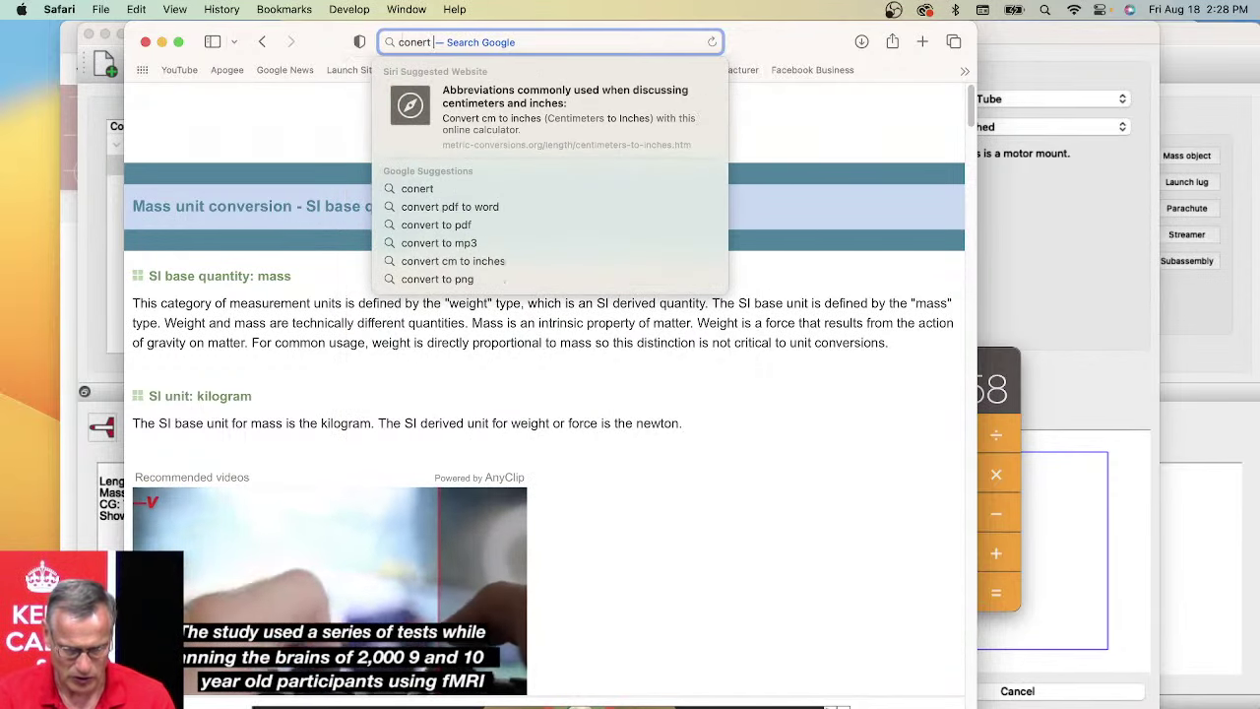
key(BackSpace)
key(BackSpace)
key(BackSpace)
key(BackSpace)
text(vert )
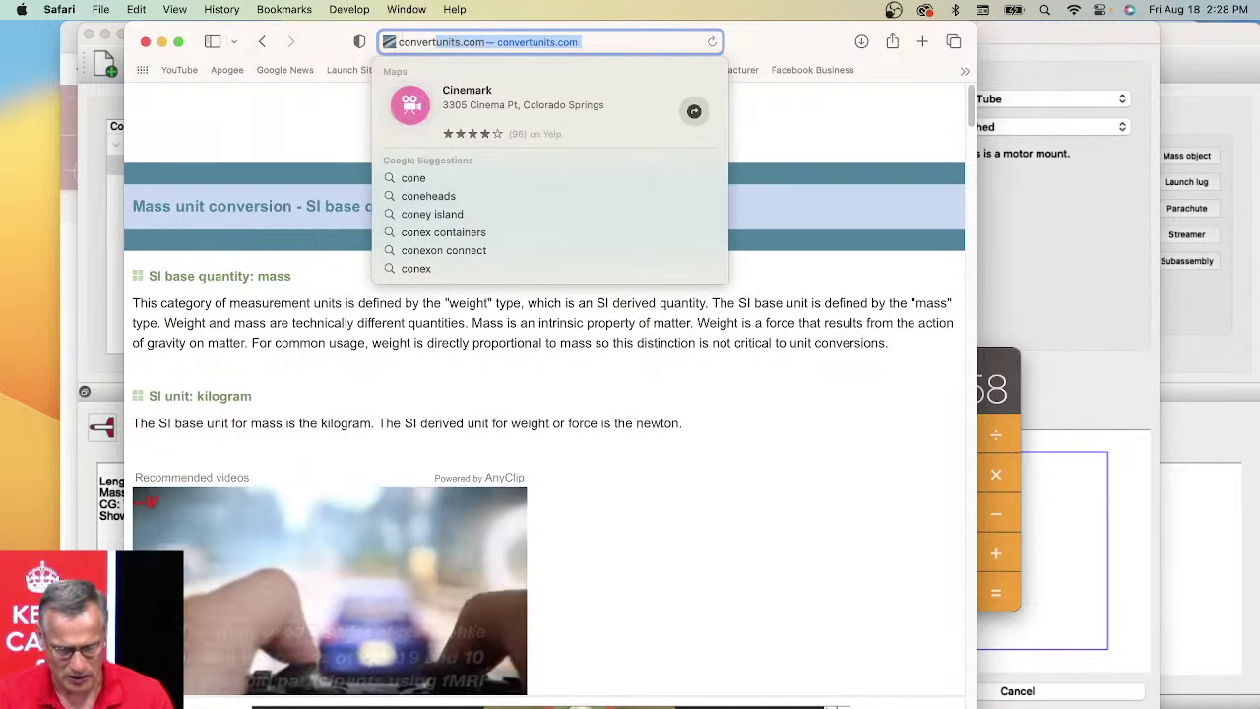
text(156 ga)
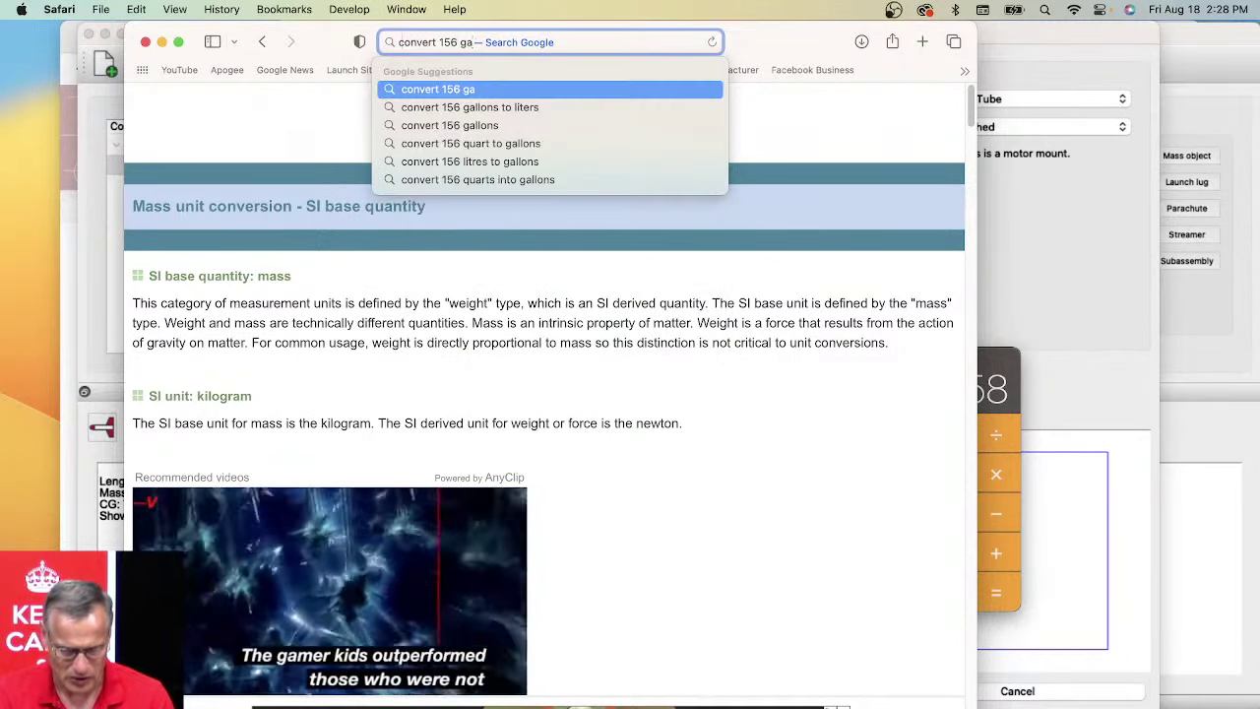
key(BackSpace)
text(ram to lo)
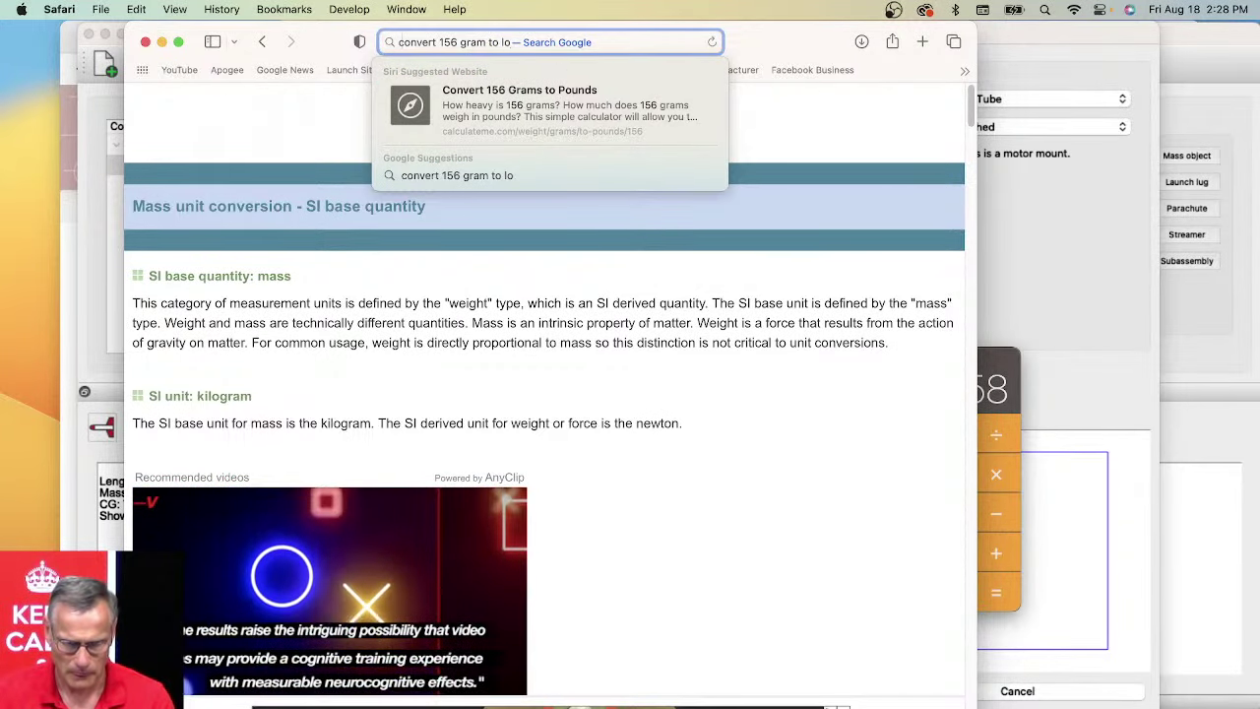
click(556, 126)
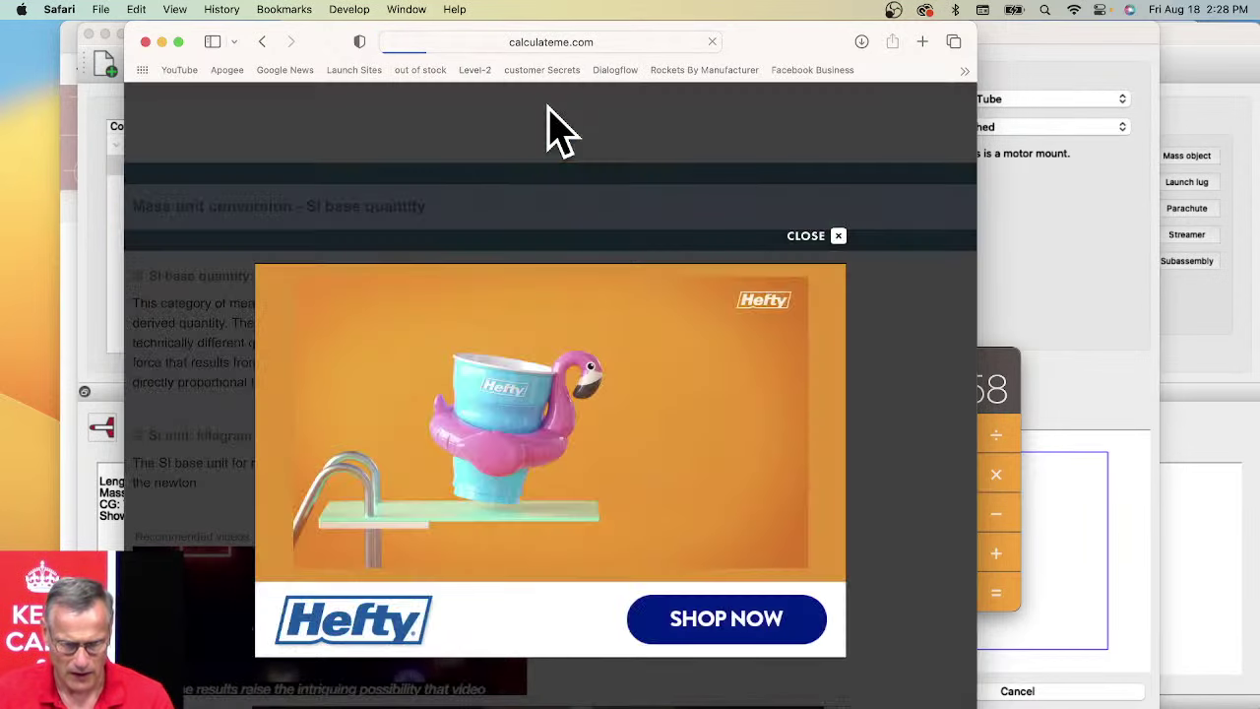
click(835, 236)
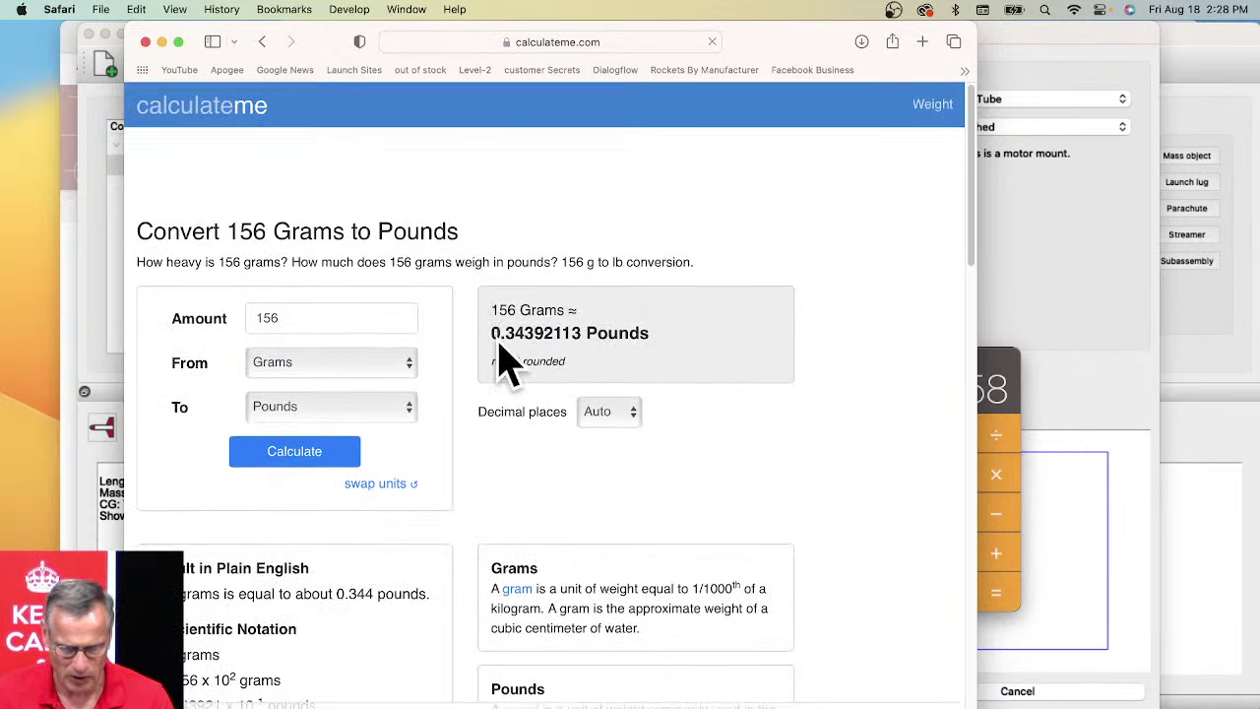
Step: Copy the converted mass of 0.34392113 pounds, switch to Calculator, clear the display and paste the value
drag(493, 332, 582, 336)
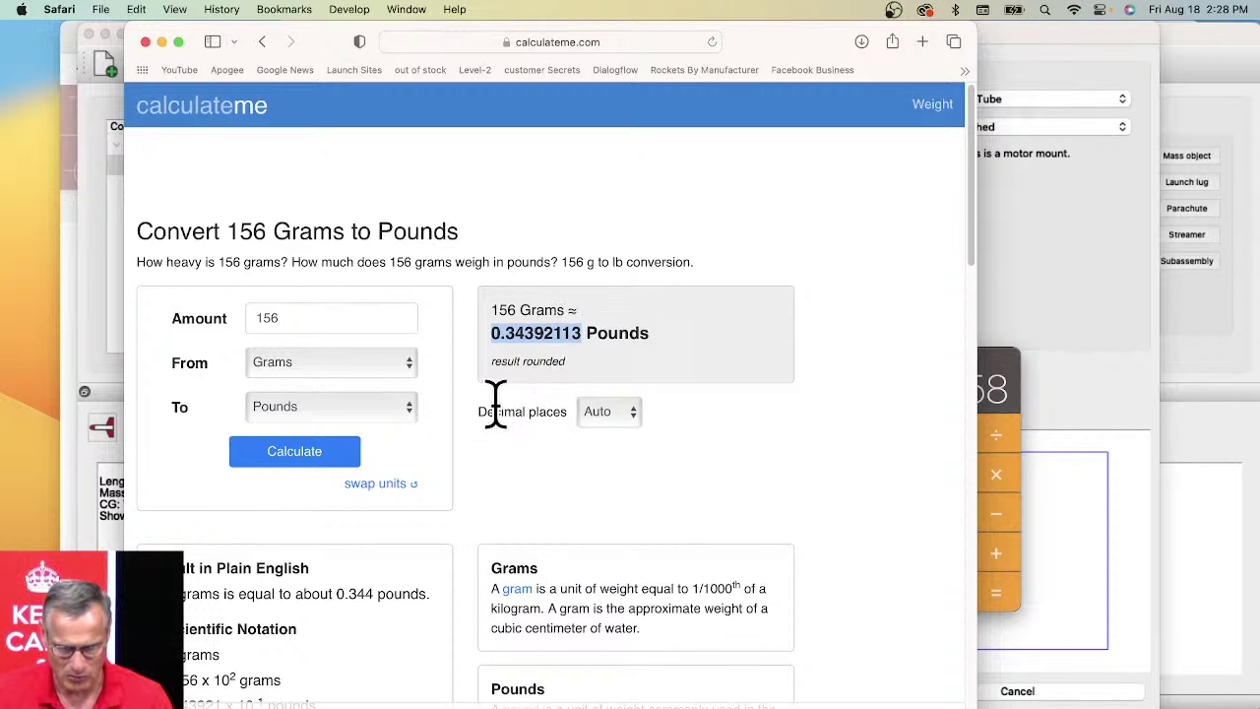
click(1063, 275)
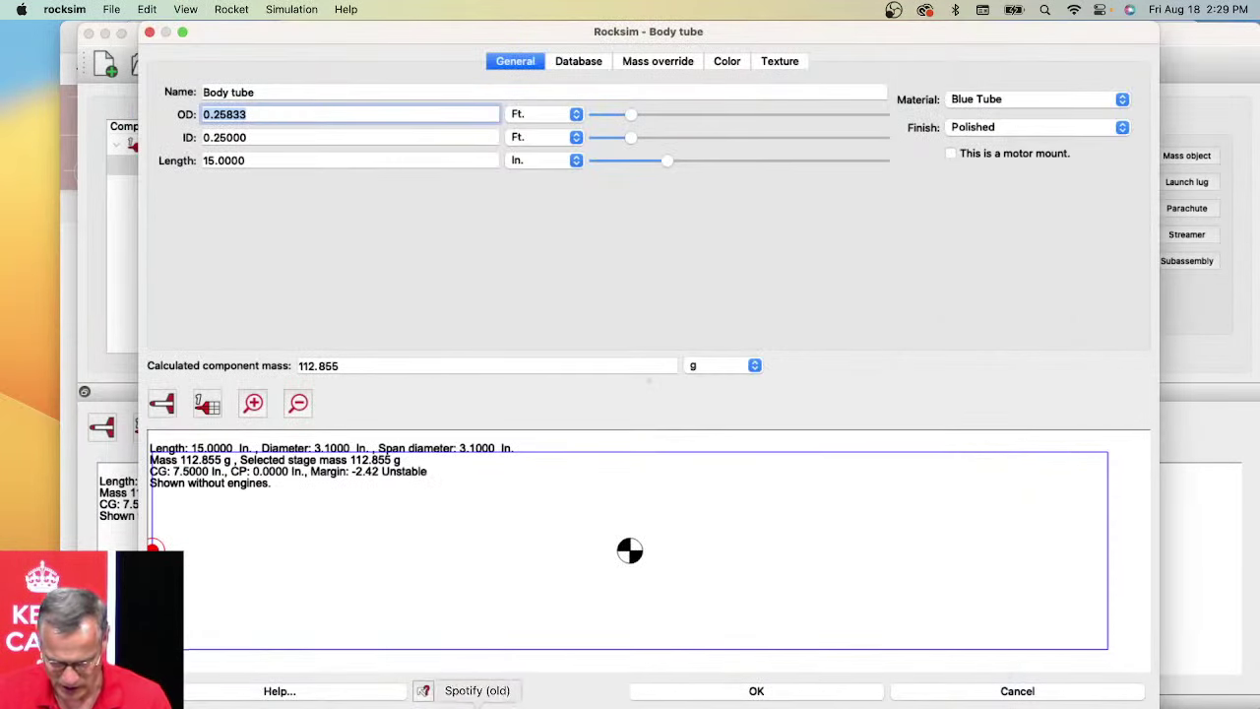
click(647, 703)
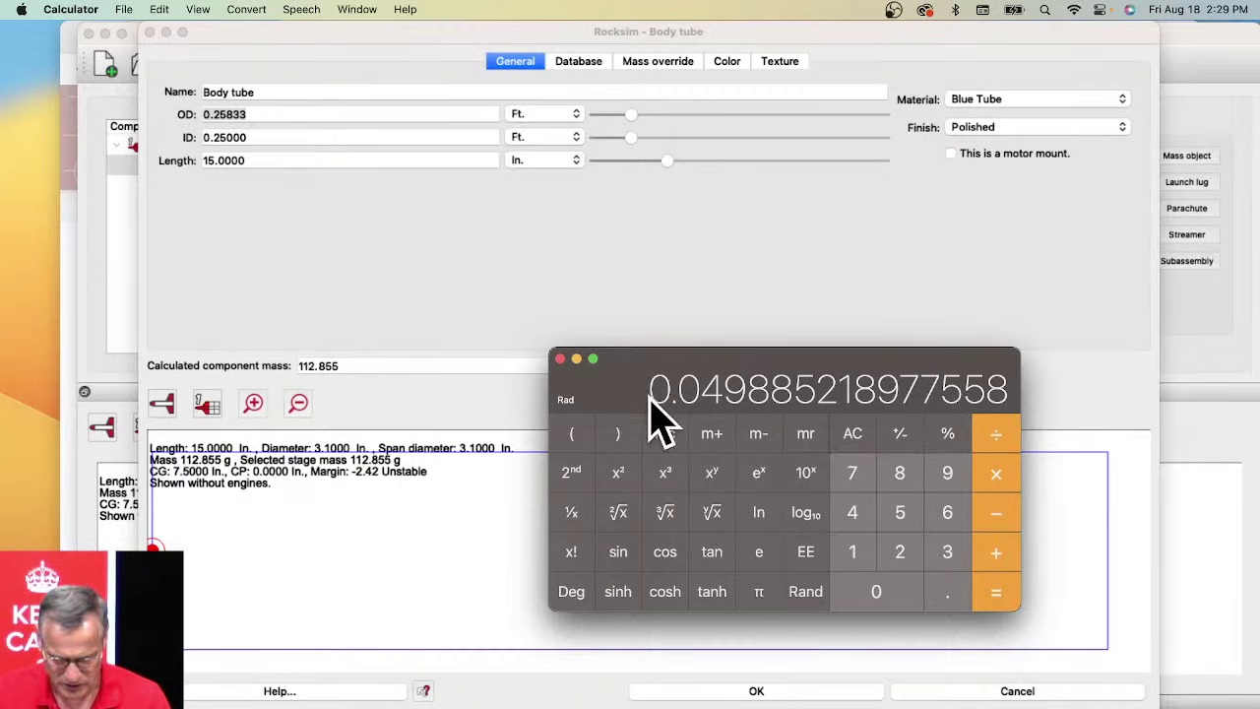
mouse_move(658, 414)
mouse_down()
mouse_move(670, 456)
mouse_move(660, 424)
mouse_up()
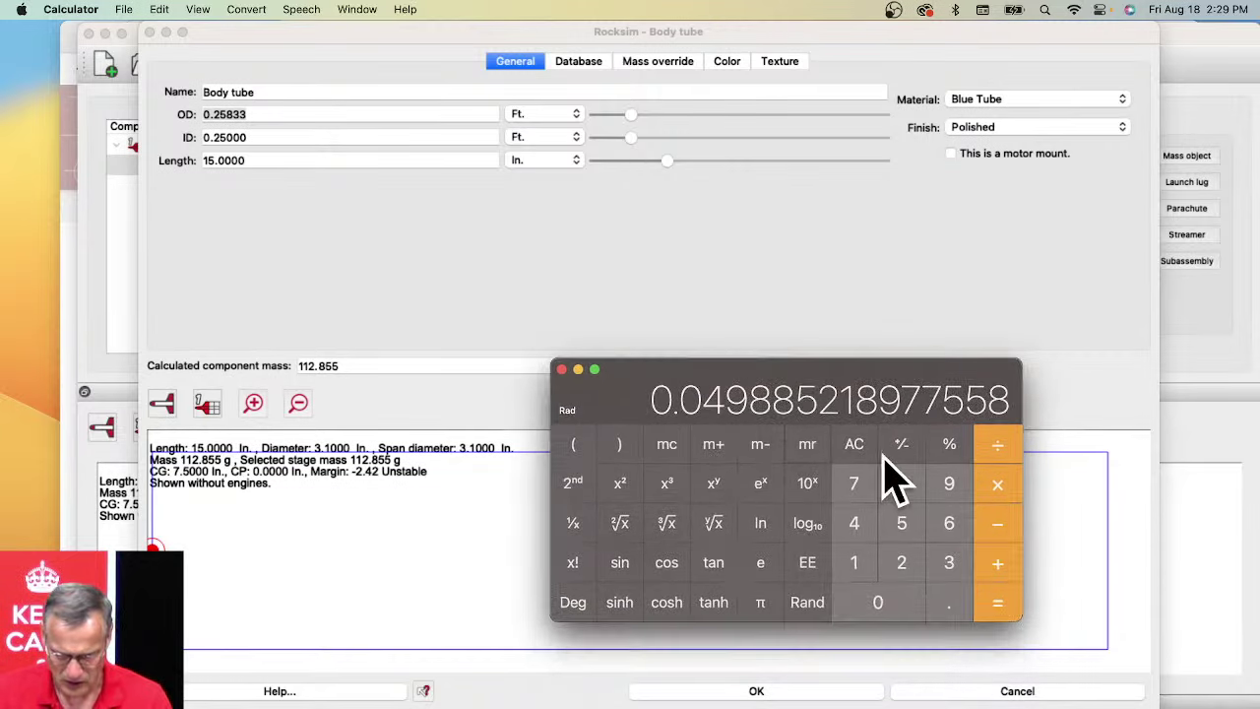
click(853, 450)
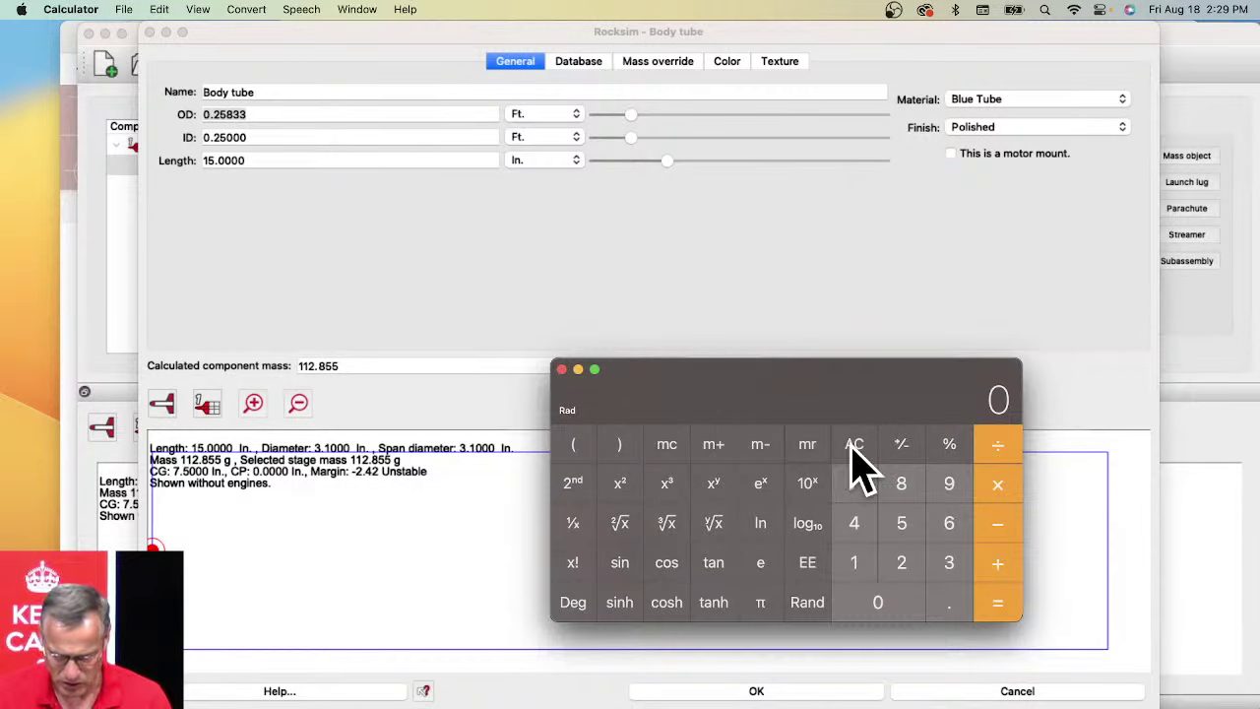
click(803, 445)
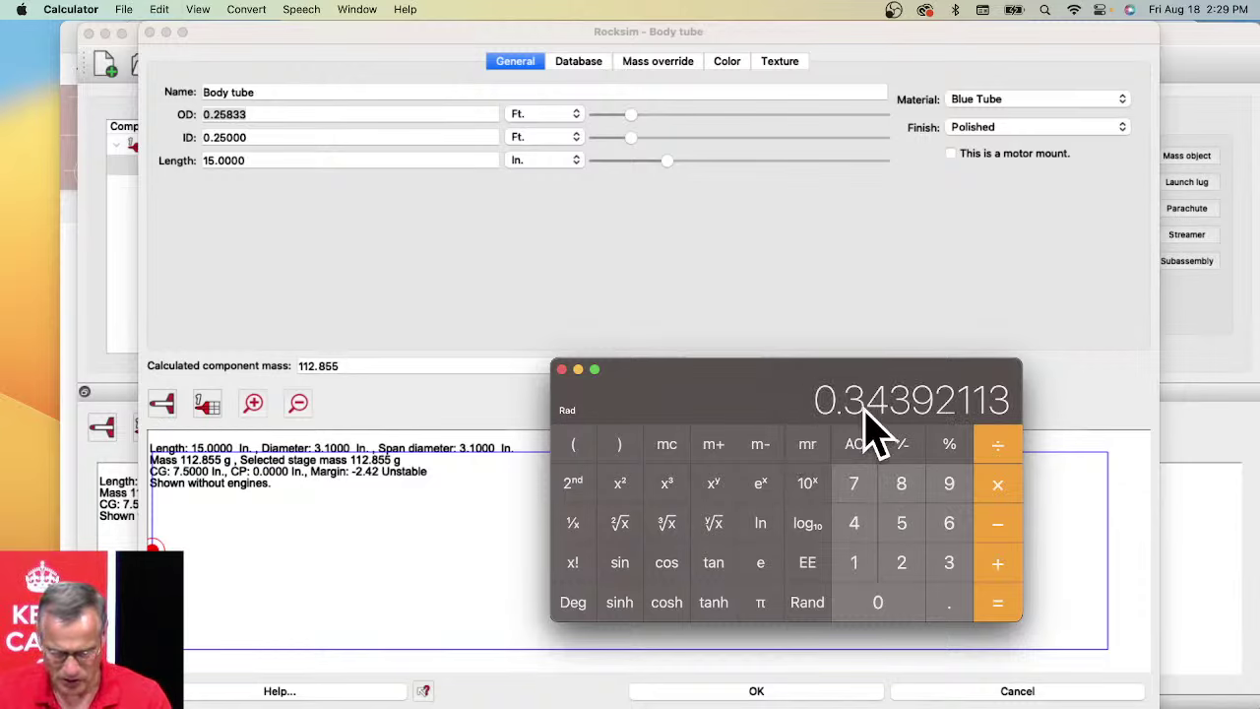
Step: Divide the pasted mass in pounds by the tube volume held in the calculator's memory to get the density
click(997, 448)
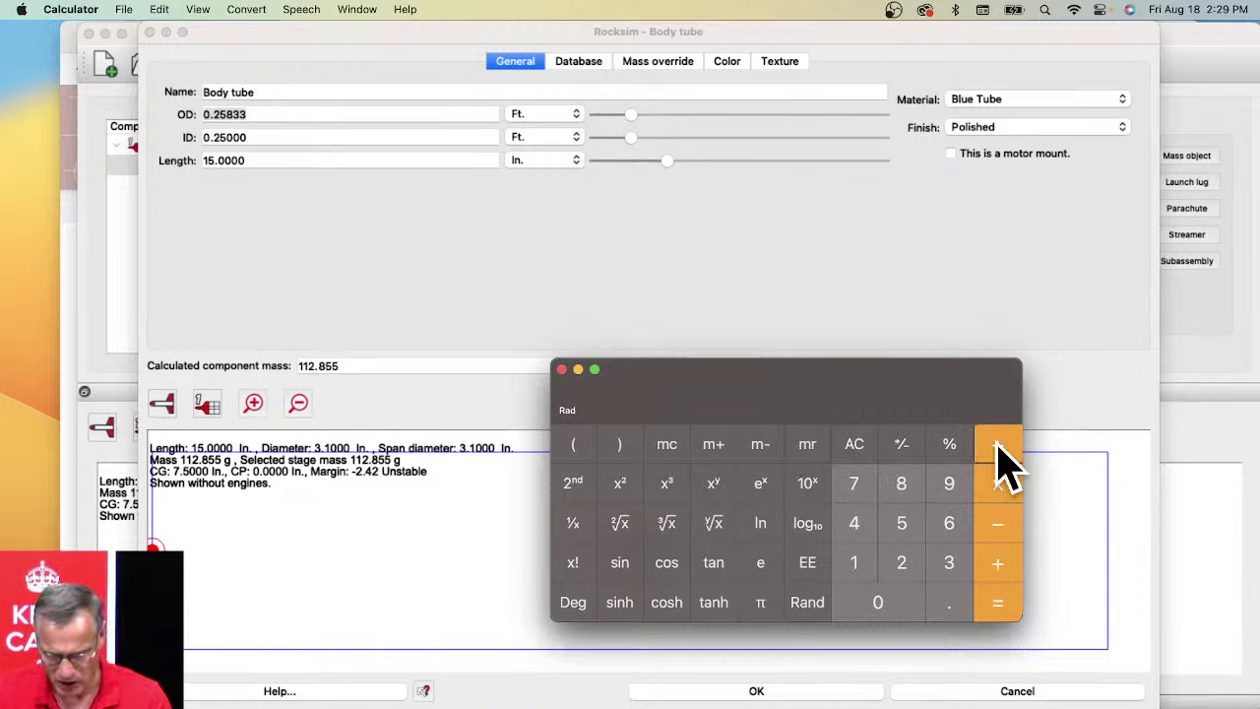
click(802, 448)
click(1002, 608)
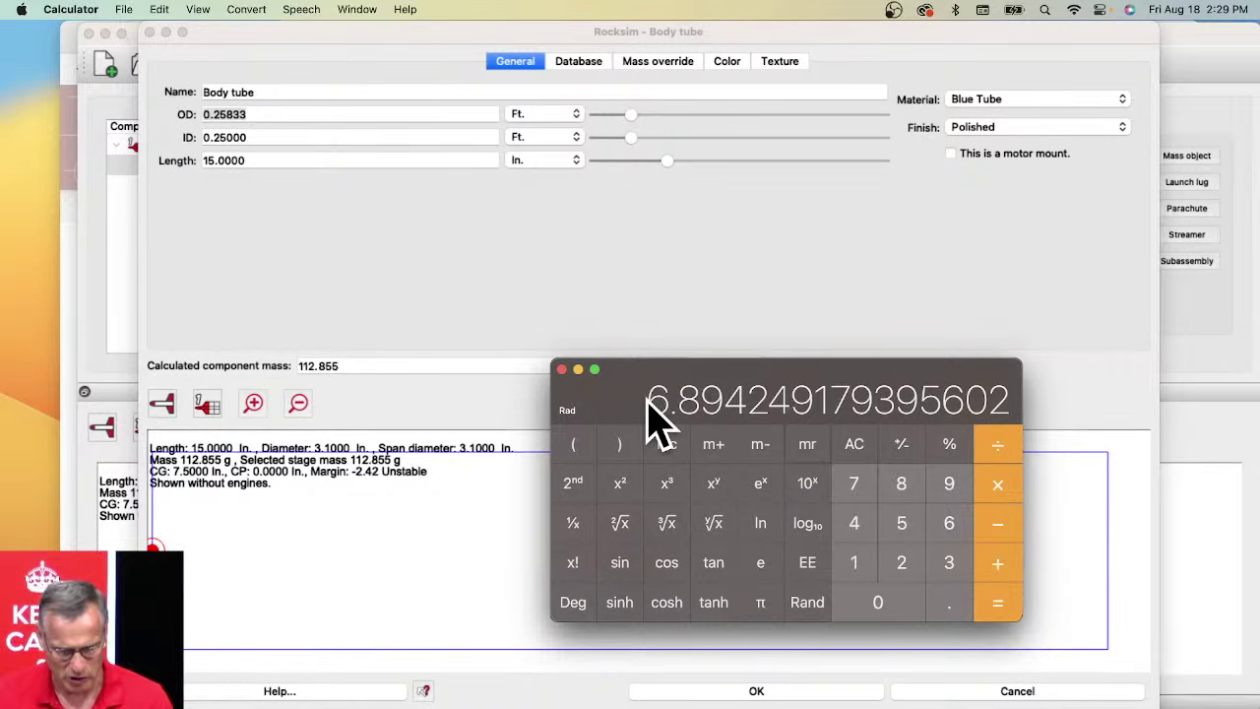
Step: Move the calculator aside, switch to RockSim and close the body tube's properties without saving the changes
drag(726, 398, 965, 612)
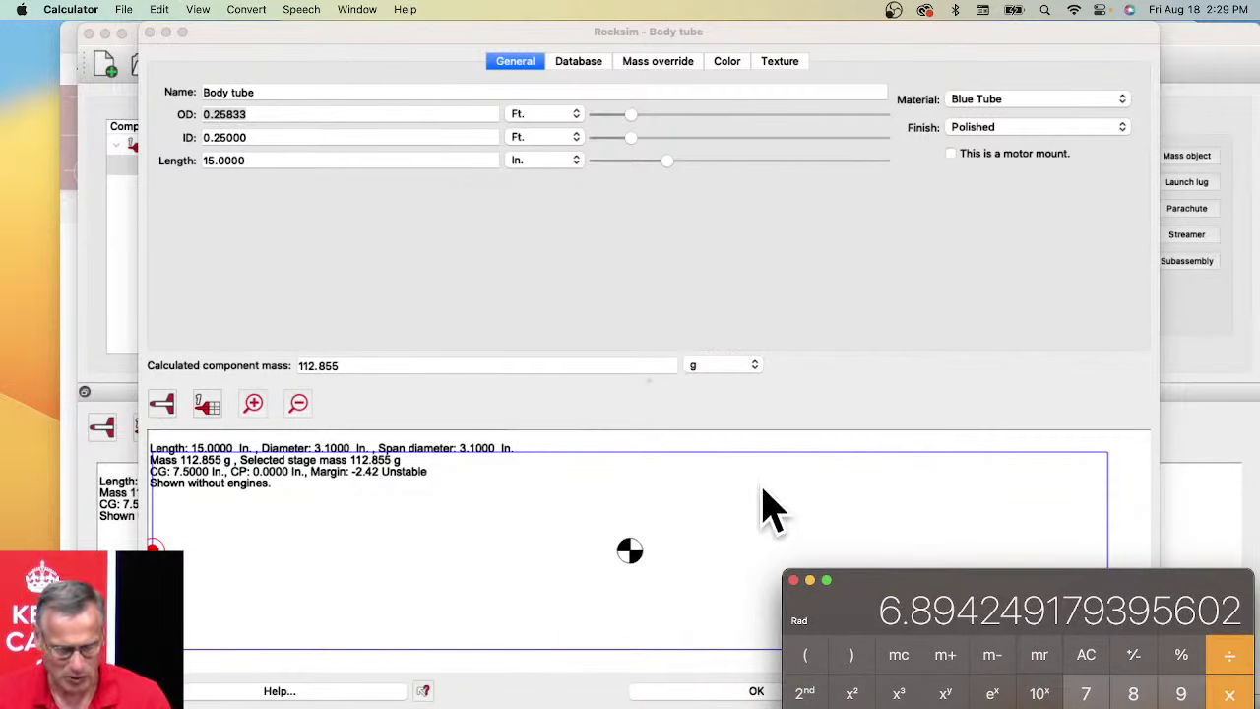
click(1072, 666)
click(971, 692)
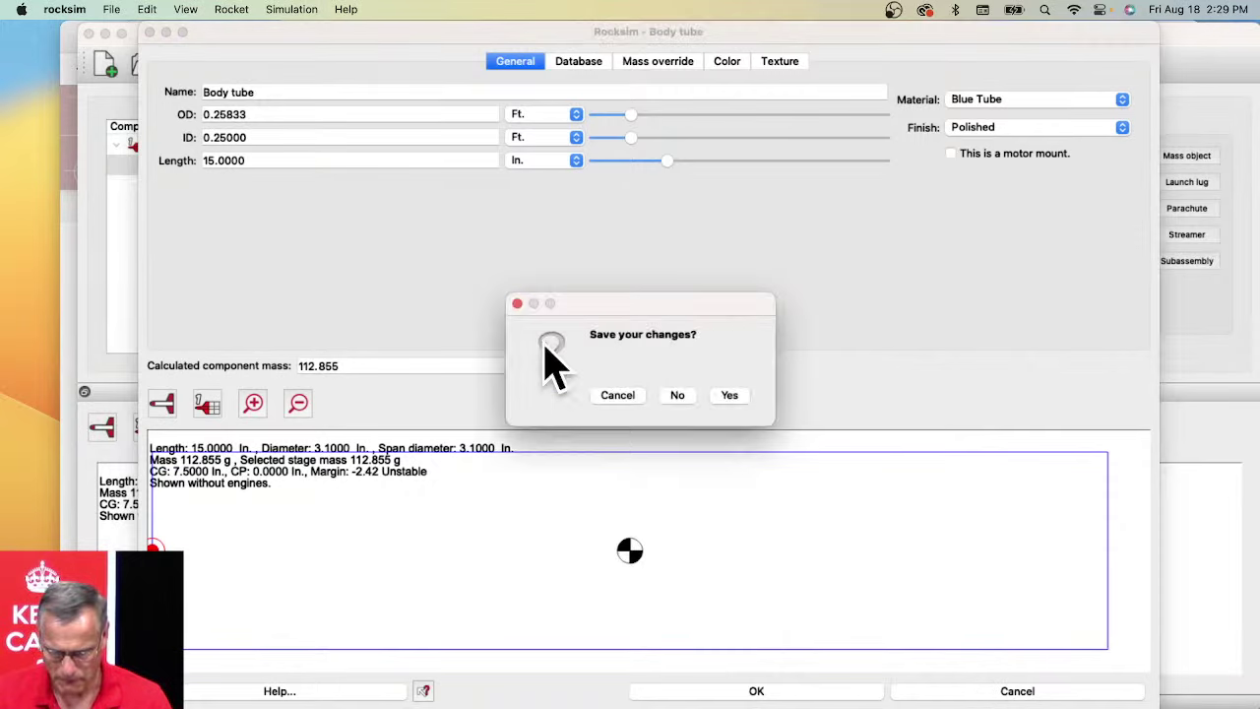
click(678, 397)
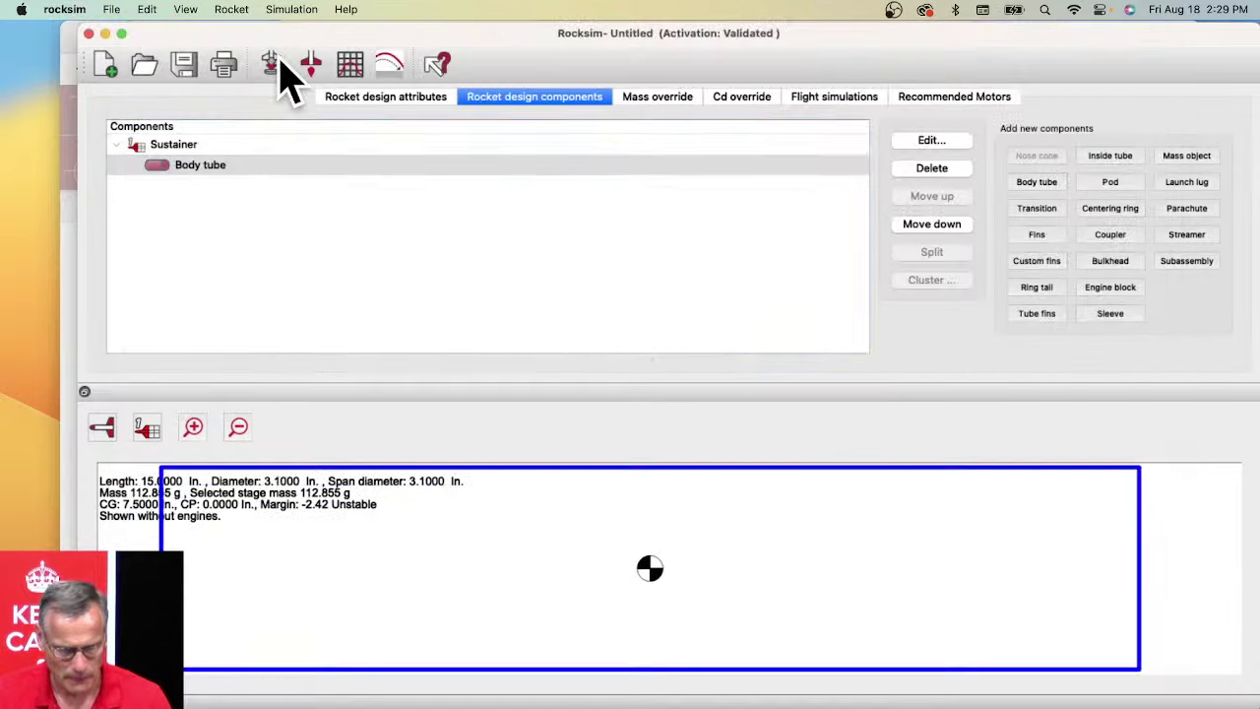
Step: Open RockSim's materials database in the database editor
click(238, 9)
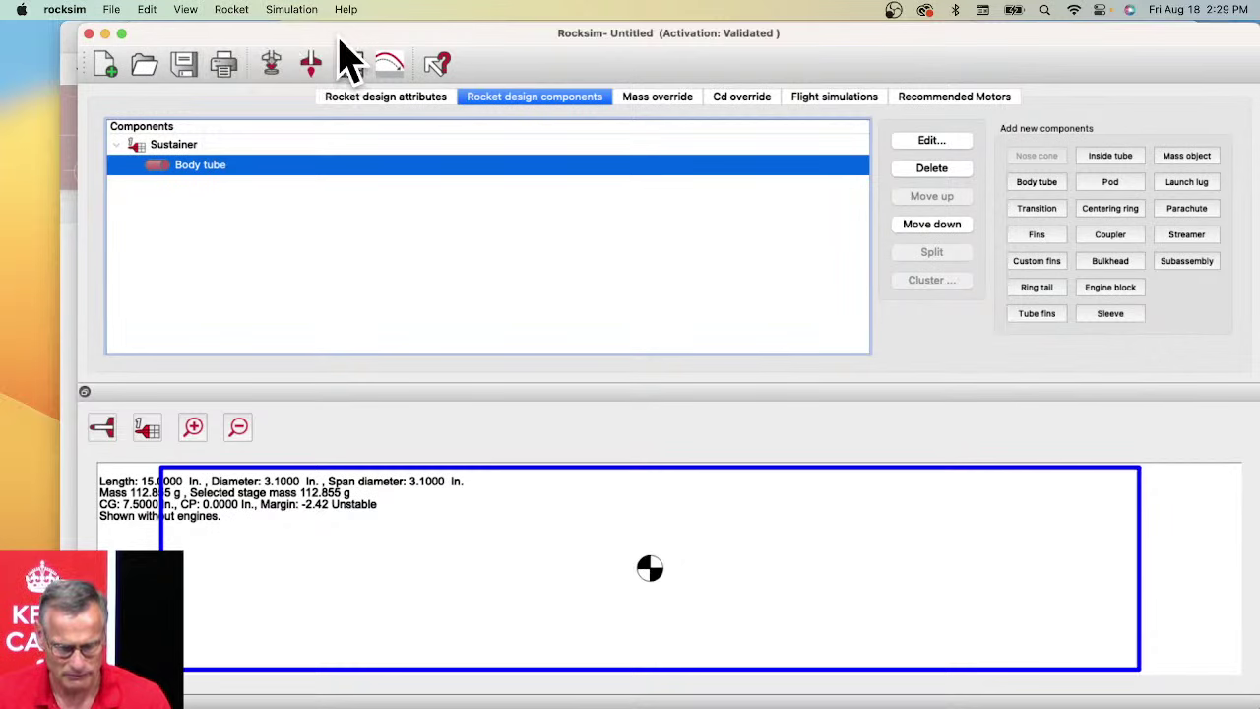
click(233, 10)
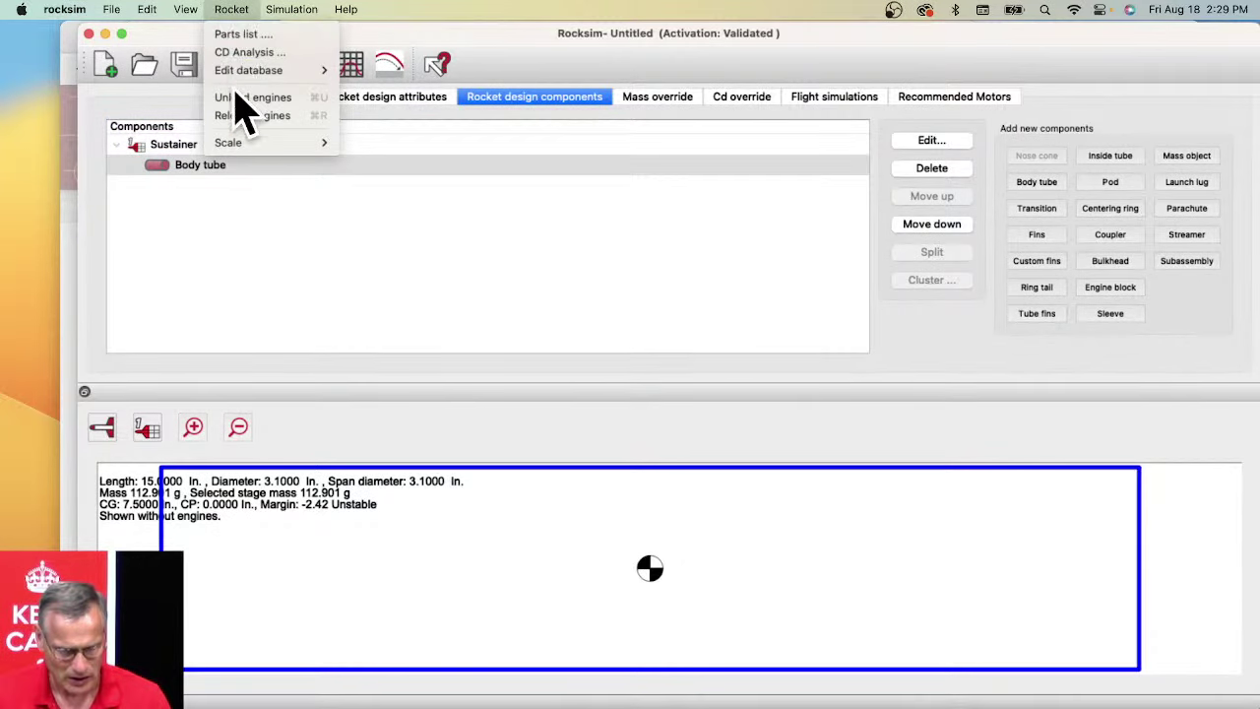
mouse_move(234, 73)
click(372, 72)
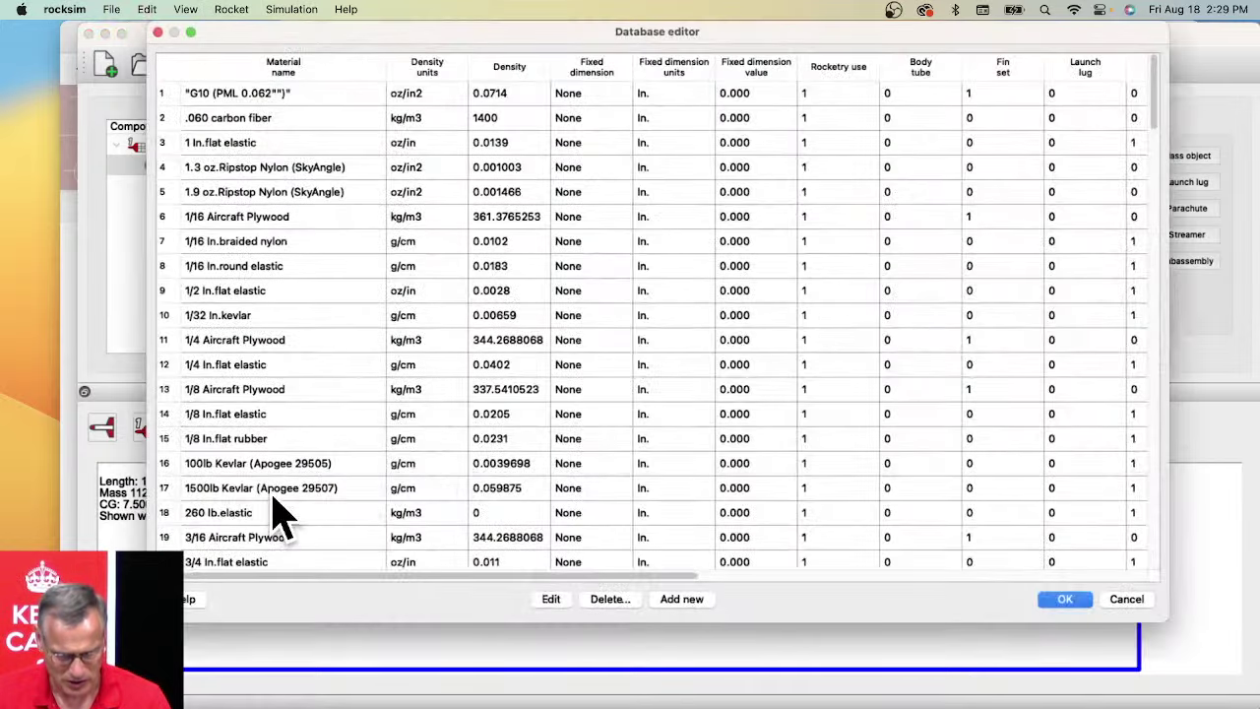
Step: Look through the unsorted materials list for the Blue Tube entry and its density
scroll(282, 512, down, 8)
scroll(282, 512, down, 8)
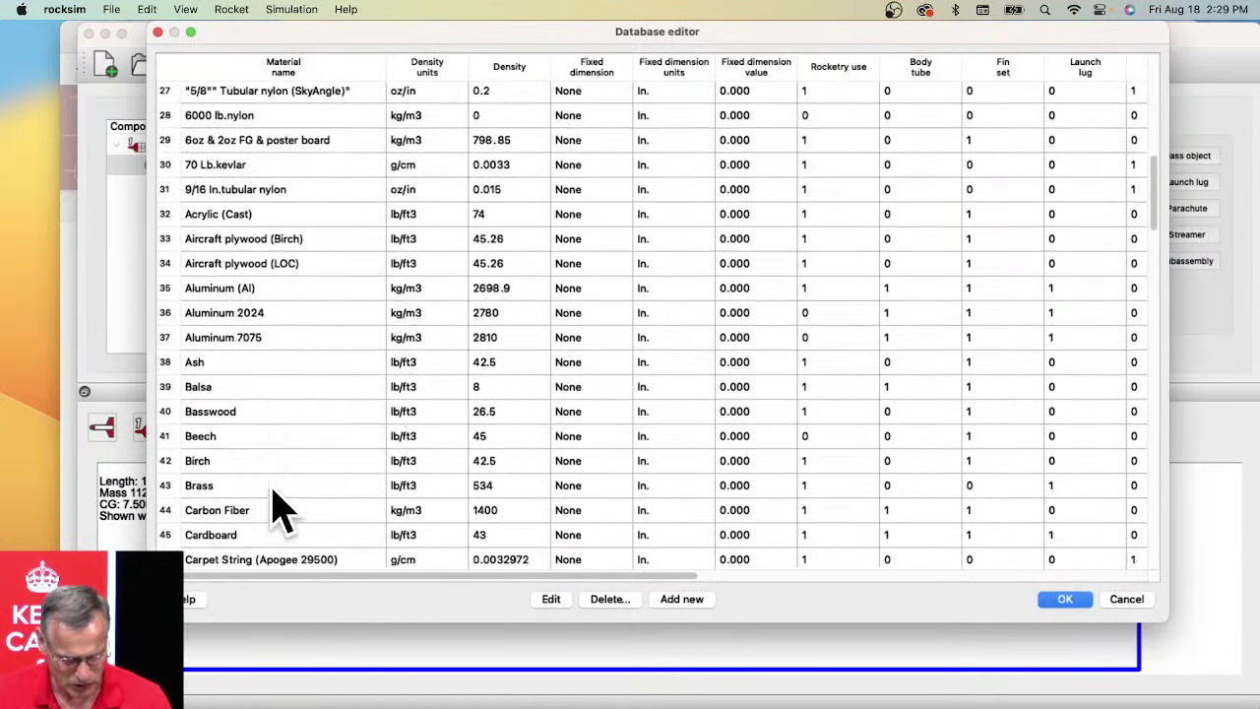
scroll(264, 482, down, 5)
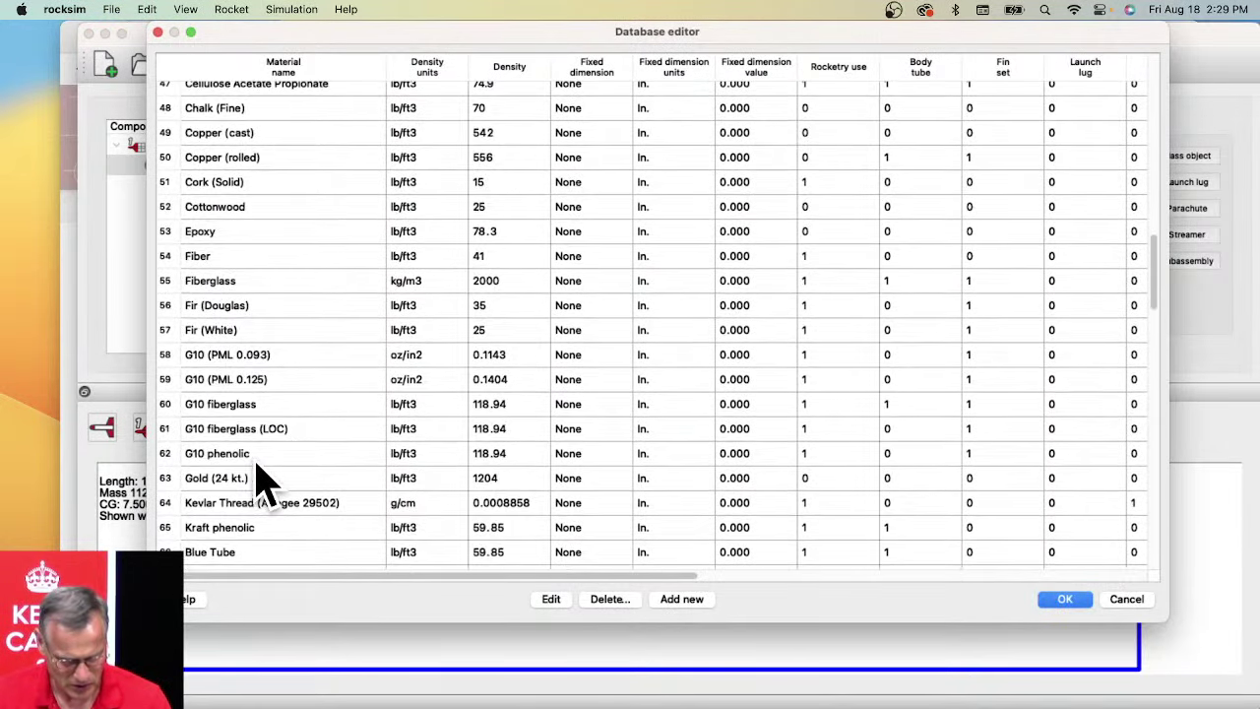
scroll(264, 483, down, 12)
scroll(264, 482, down, 2)
scroll(274, 295, down, 9)
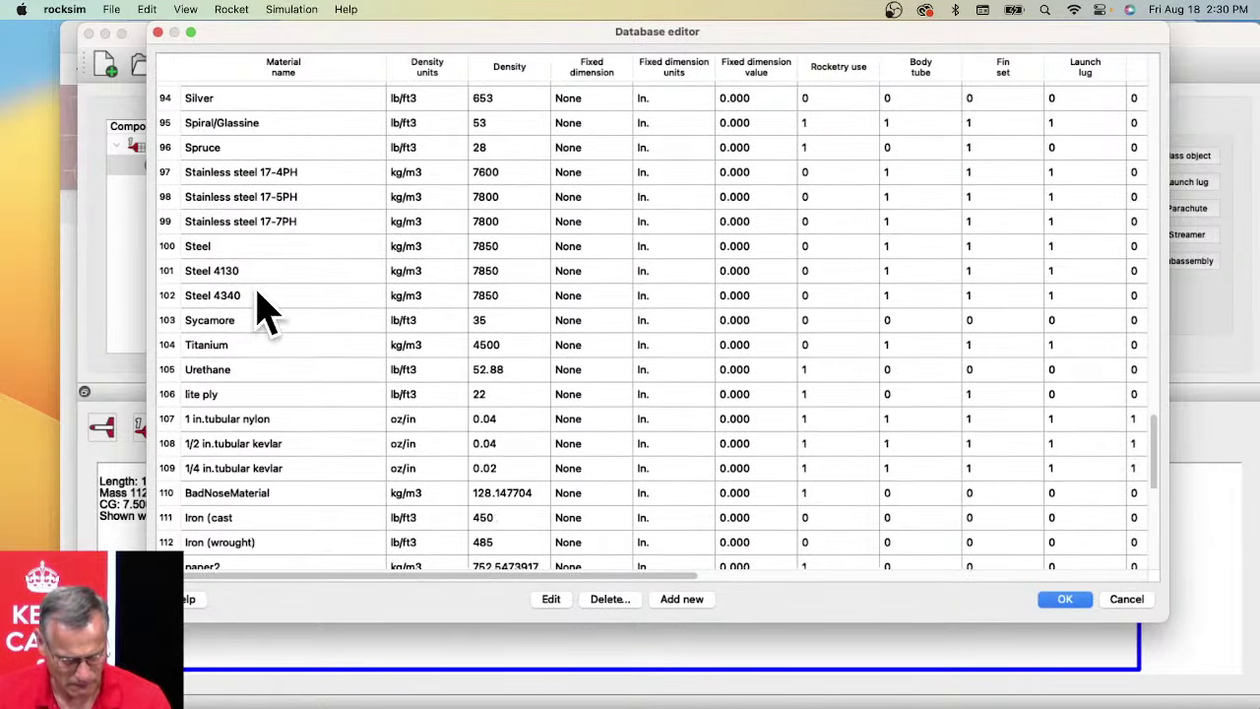
scroll(259, 306, down, 4)
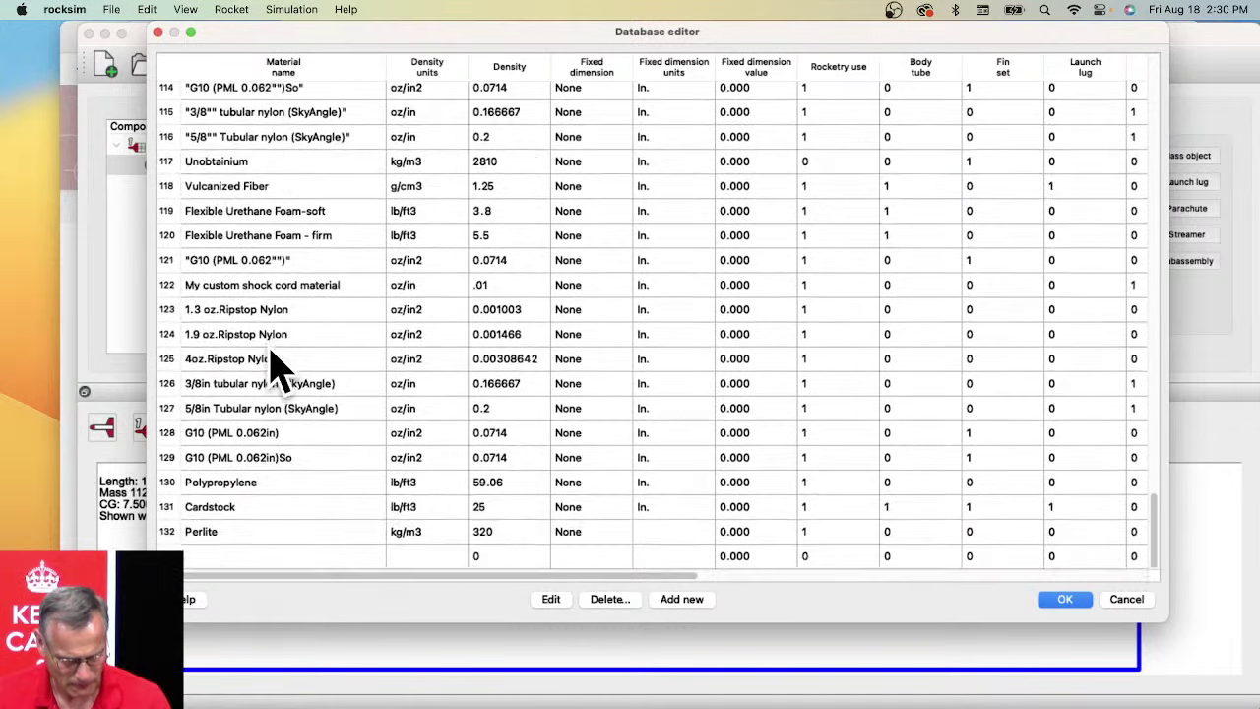
scroll(254, 483, up, 8)
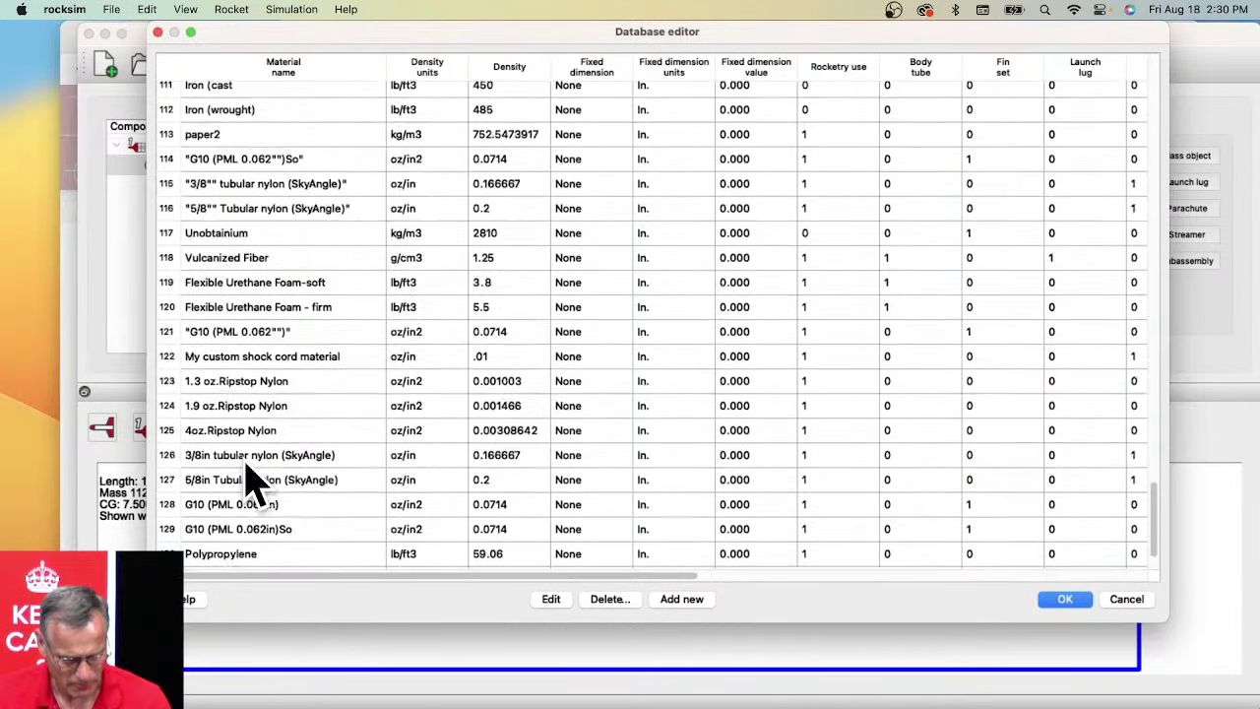
scroll(261, 413, up, 8)
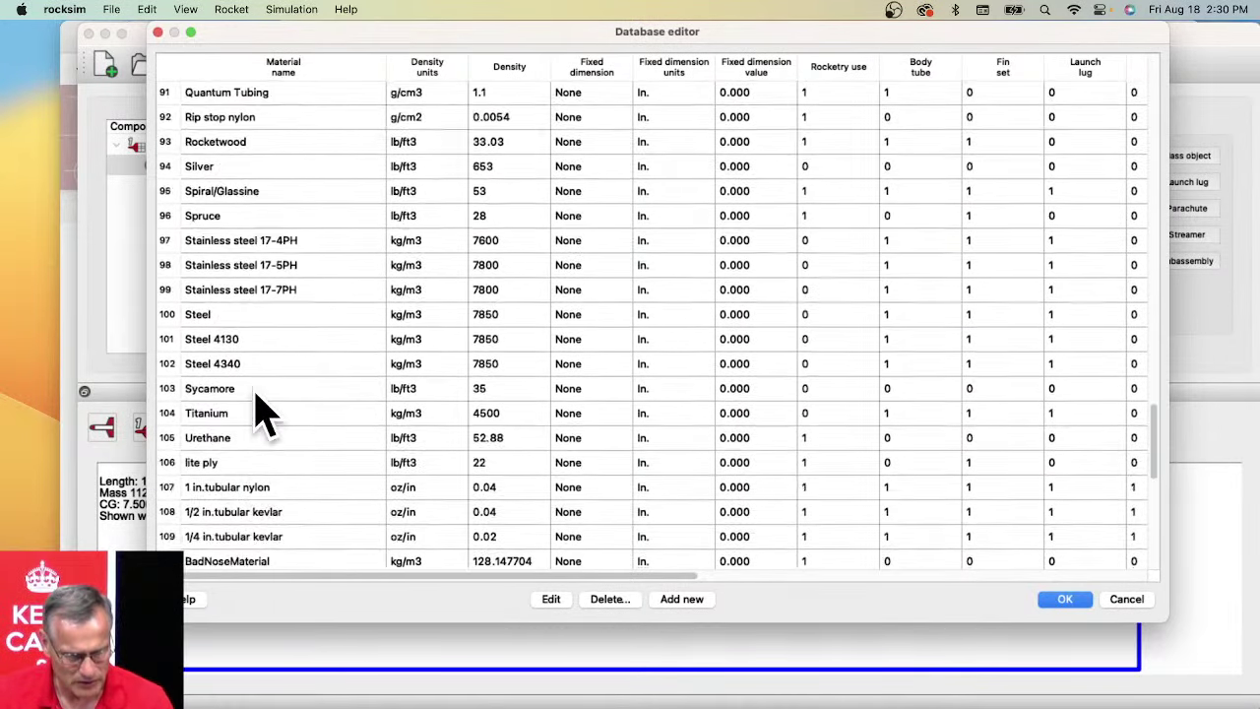
scroll(261, 413, up, 6)
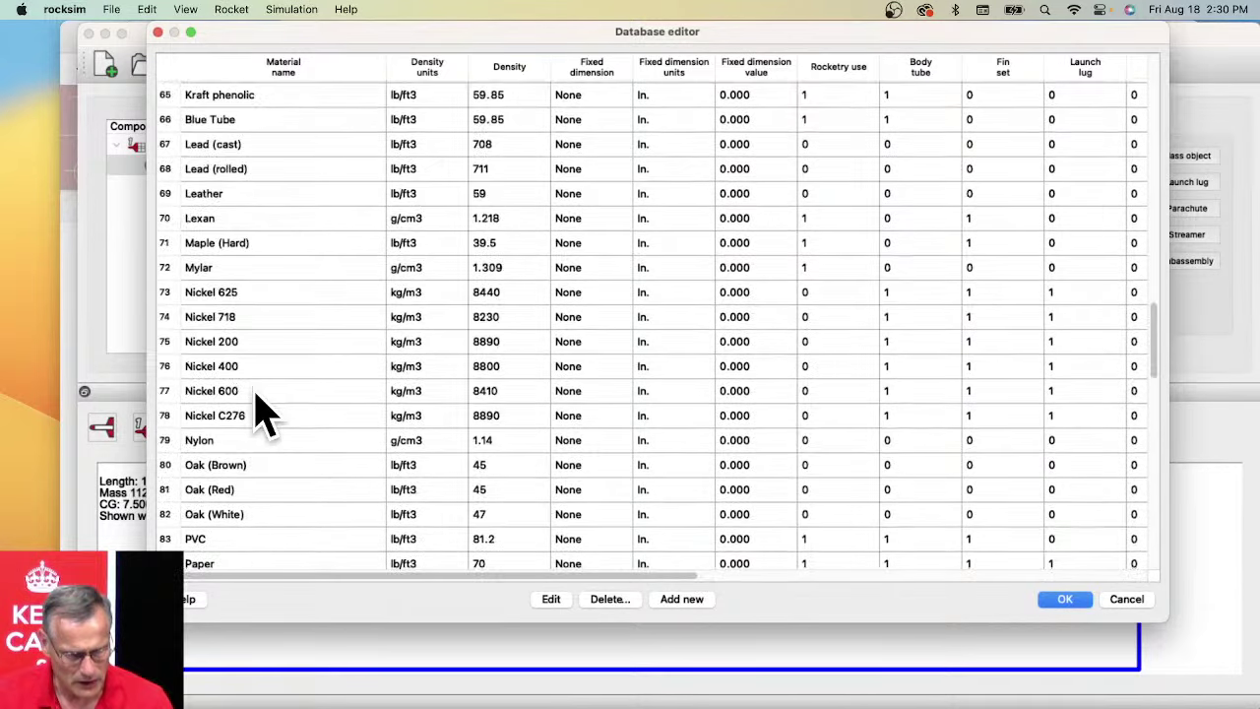
scroll(261, 414, up, 5)
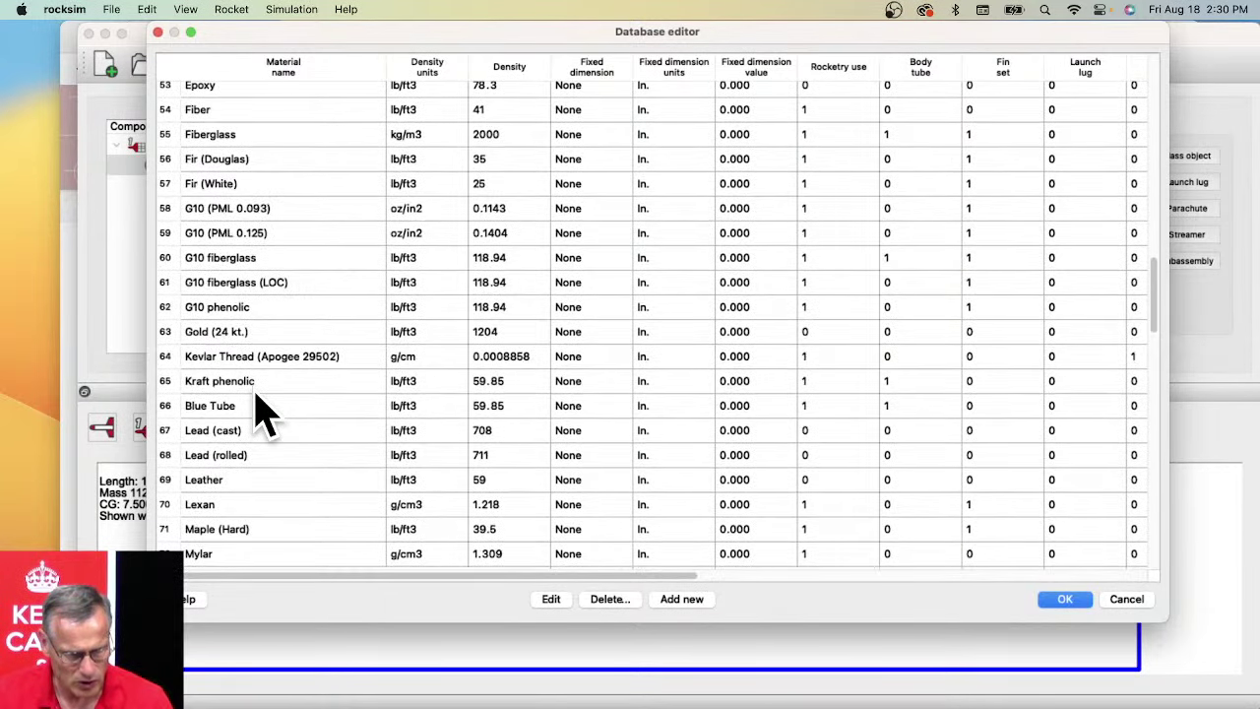
scroll(261, 404, up, 6)
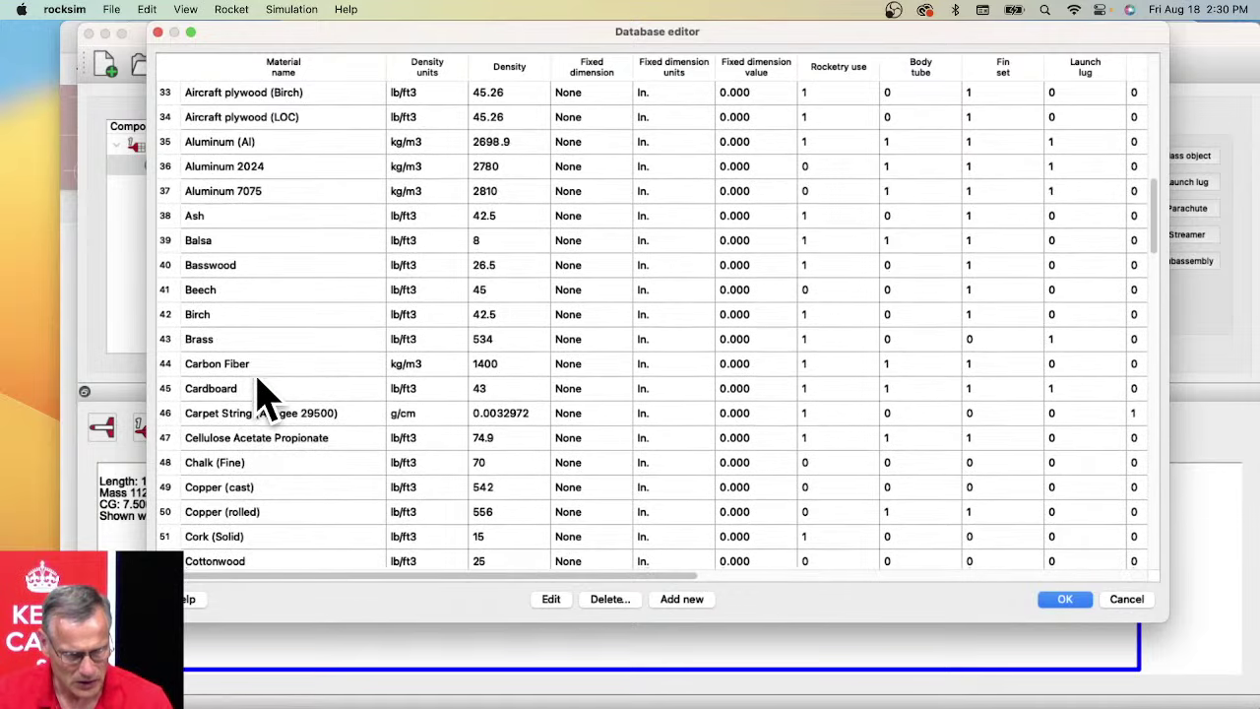
scroll(262, 399, up, 6)
Step: Sort the materials list by material name and select the Blue Tube entry
click(288, 73)
scroll(285, 315, down, 5)
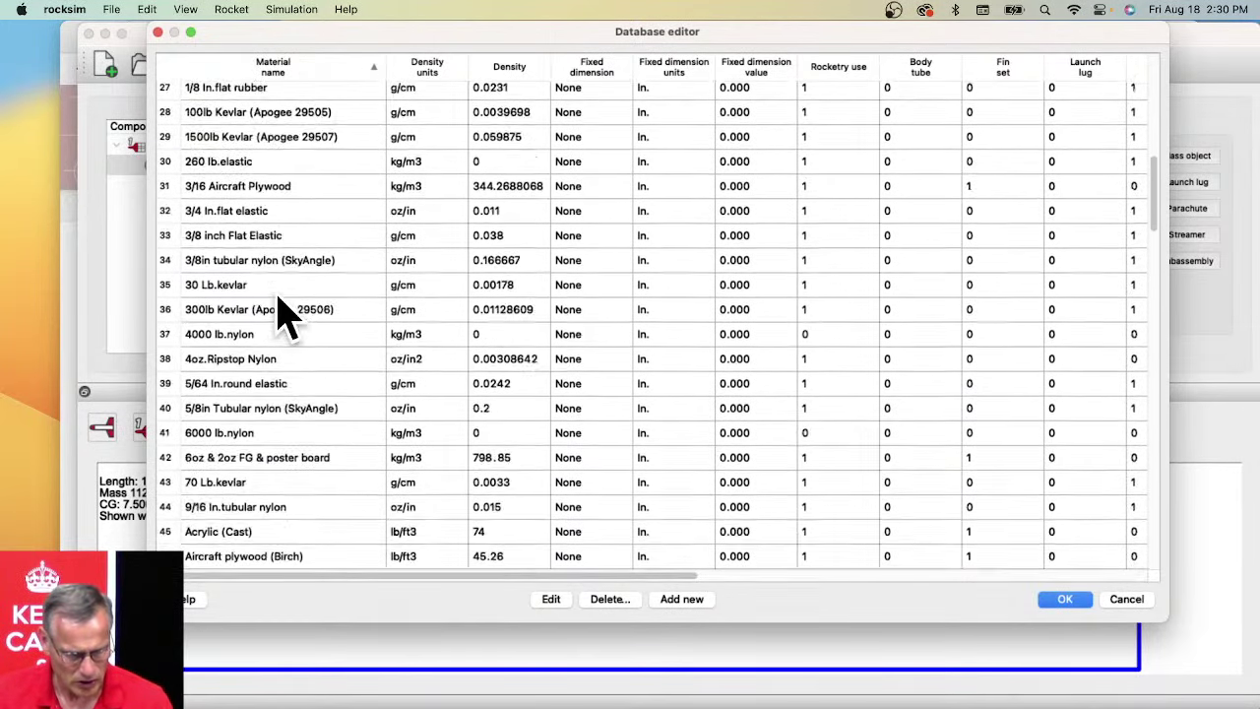
scroll(285, 315, down, 3)
click(218, 472)
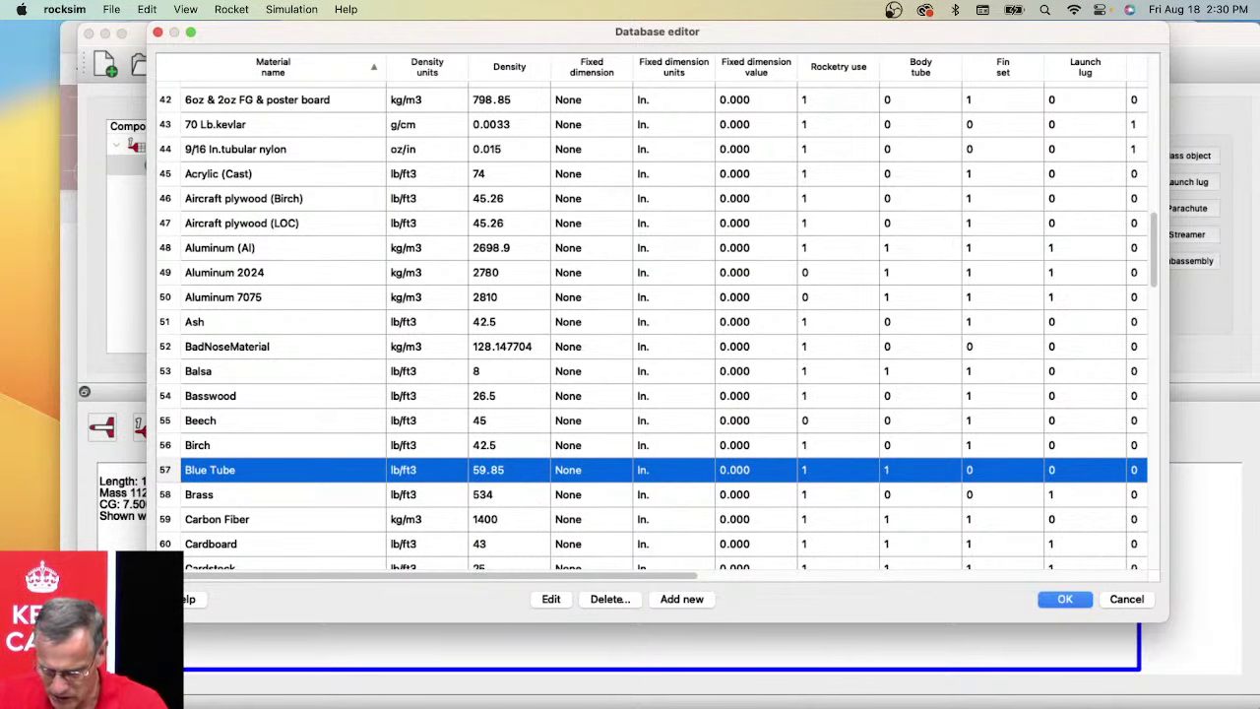
Step: Switch to Safari, copy the converted mass of 0.34392113 pounds and close the conversion page
key(super+Tab)
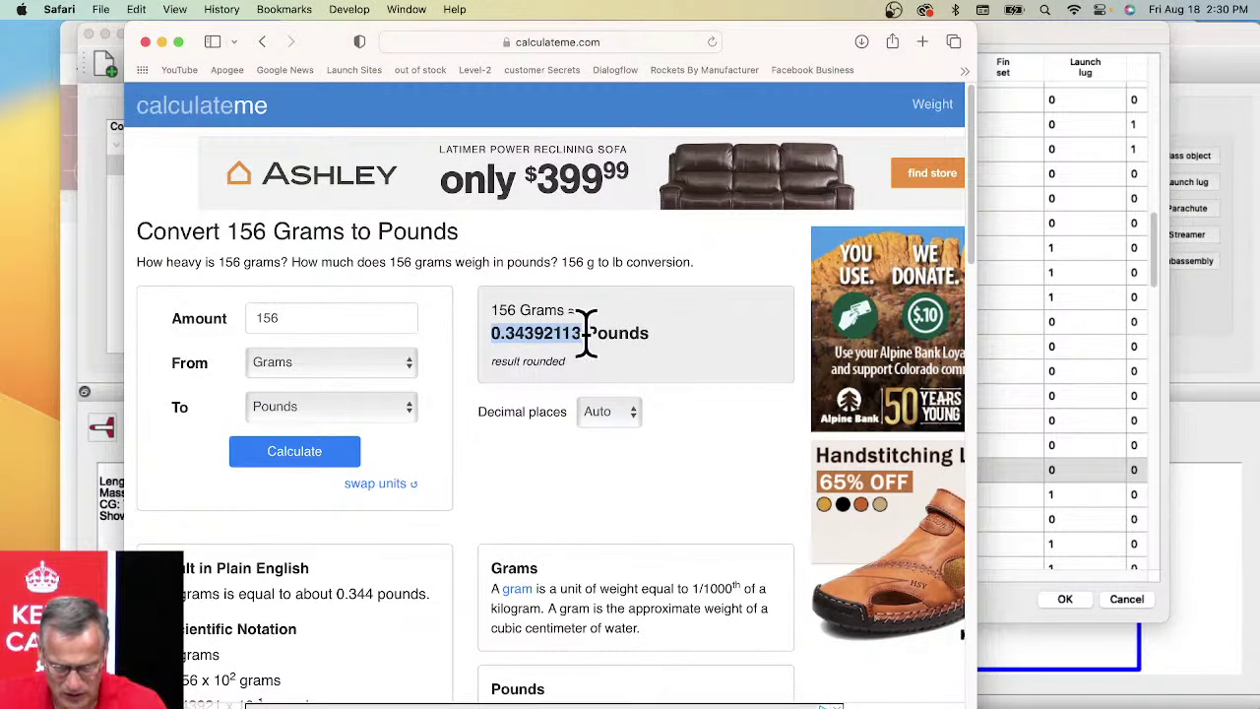
drag(572, 340, 625, 365)
key(super+c)
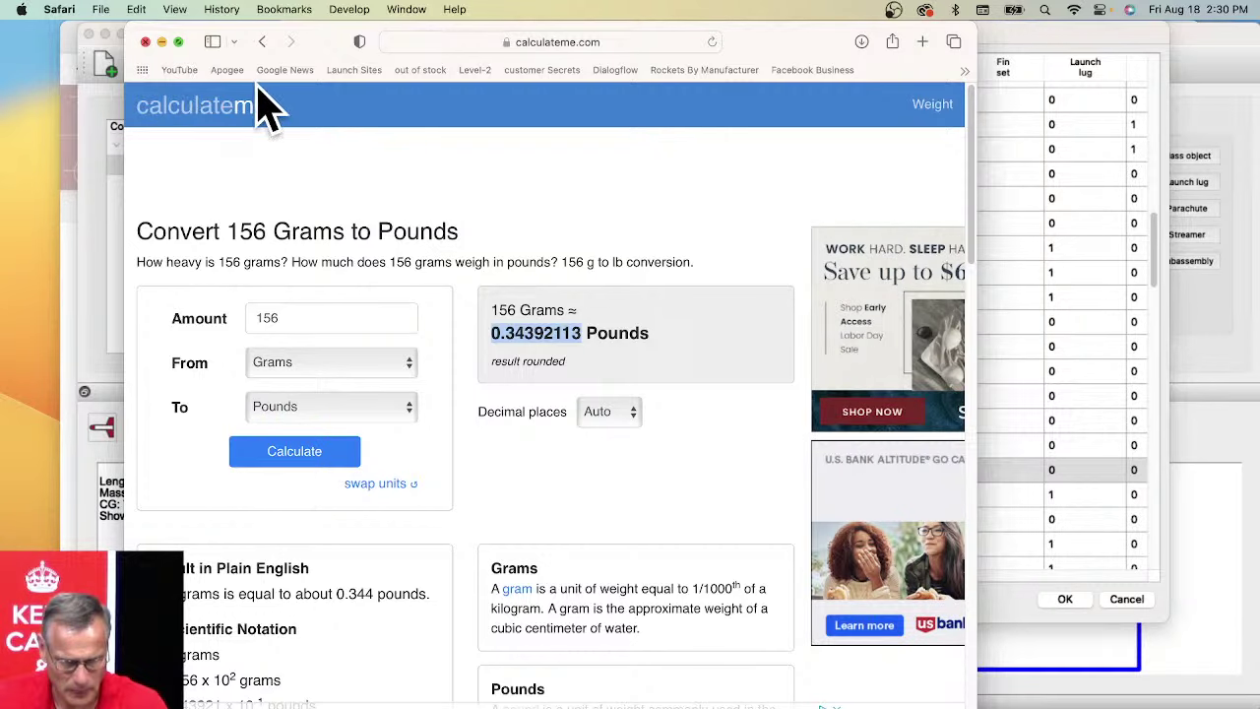
key(super+w)
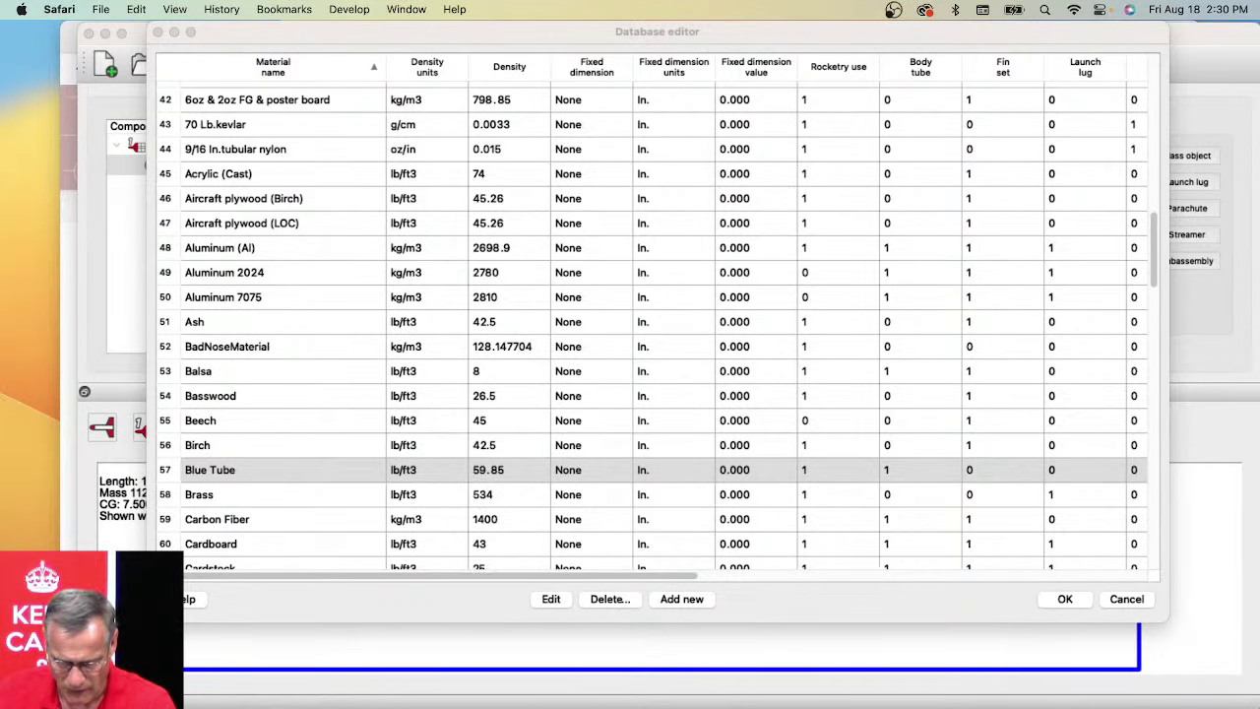
Step: Switch to Calculator, clear it, divide the copied pound mass by the volume in memory, and reposition the calculator to show its display
key(super+Tab)
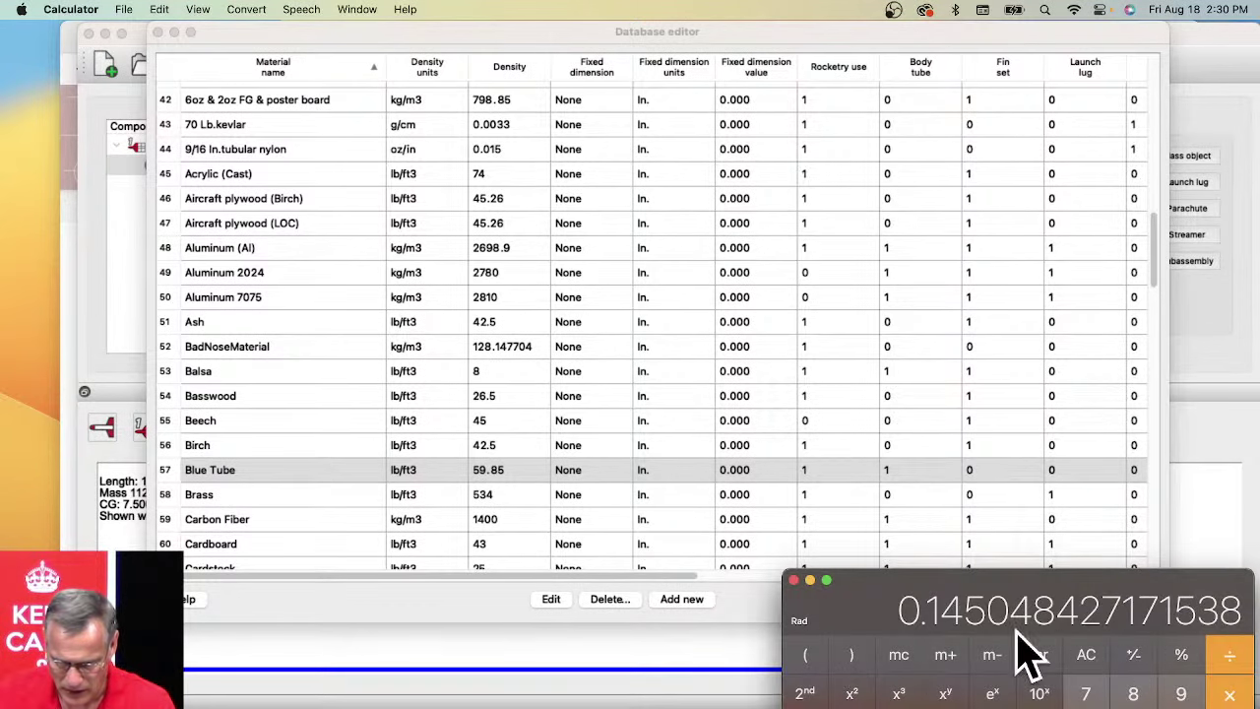
click(1086, 655)
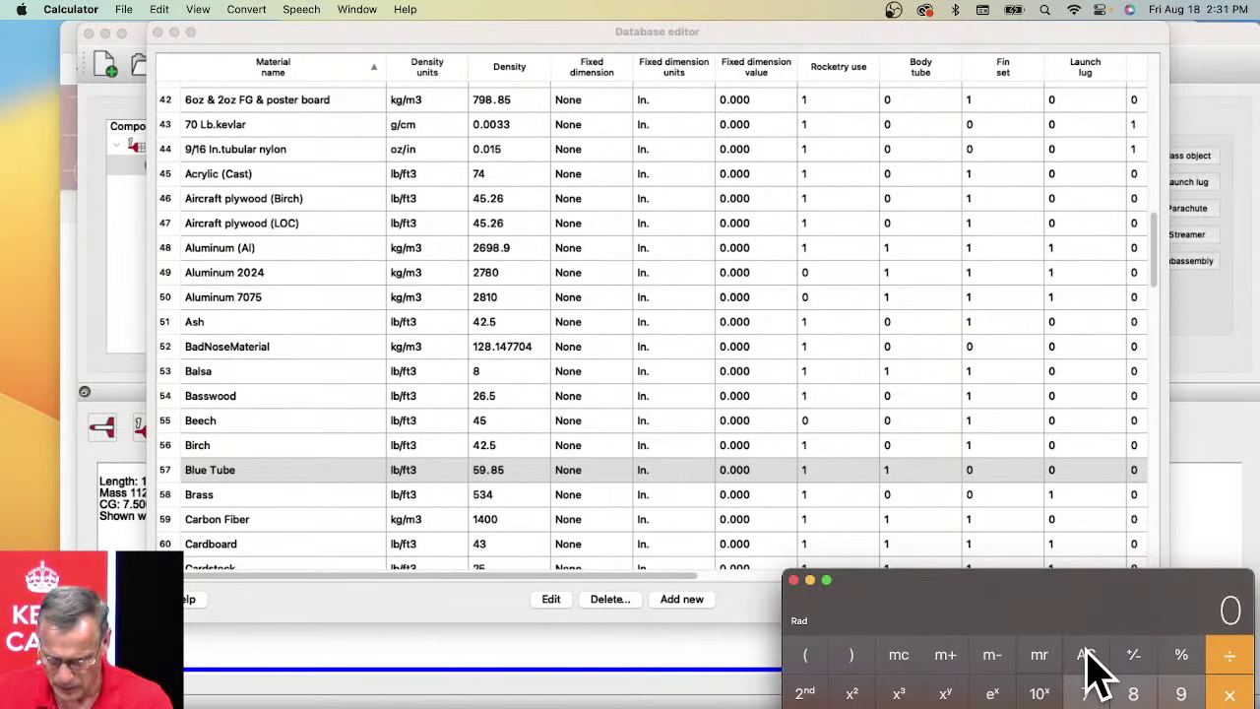
text(6.894249179395602)
drag(864, 602, 830, 530)
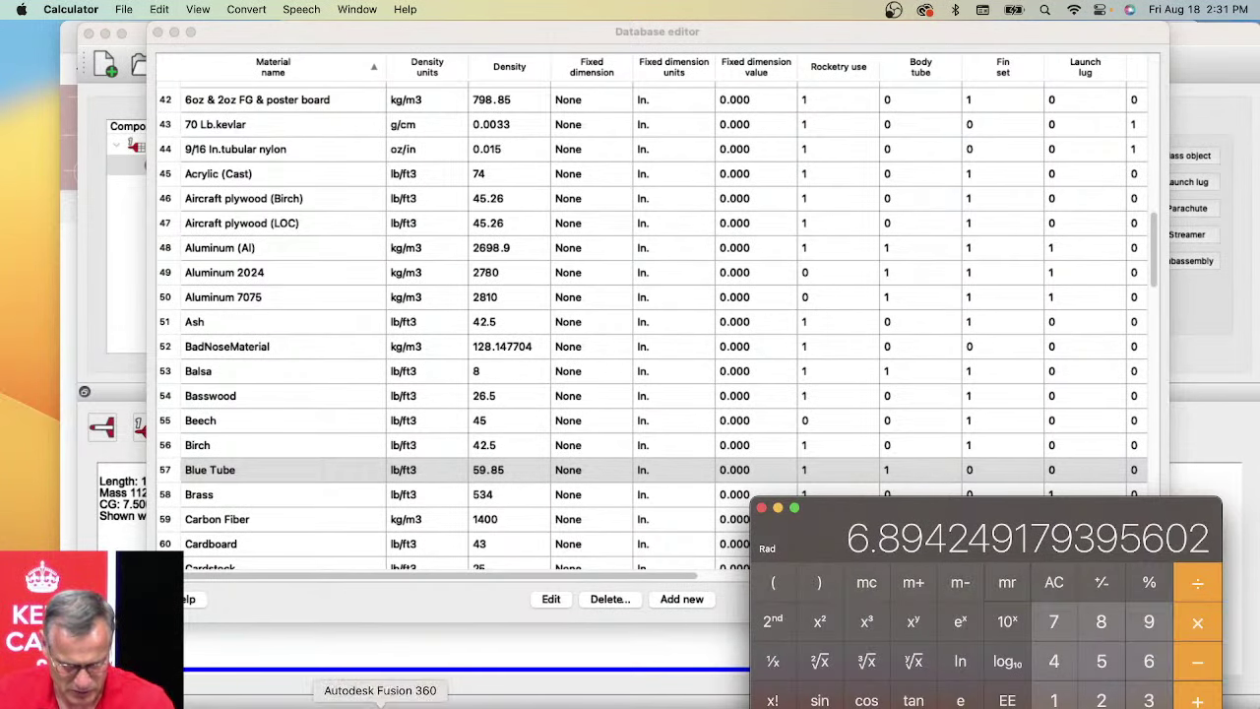
Step: Switch to Safari and search the web for "convert 156g to lbs"
click(192, 703)
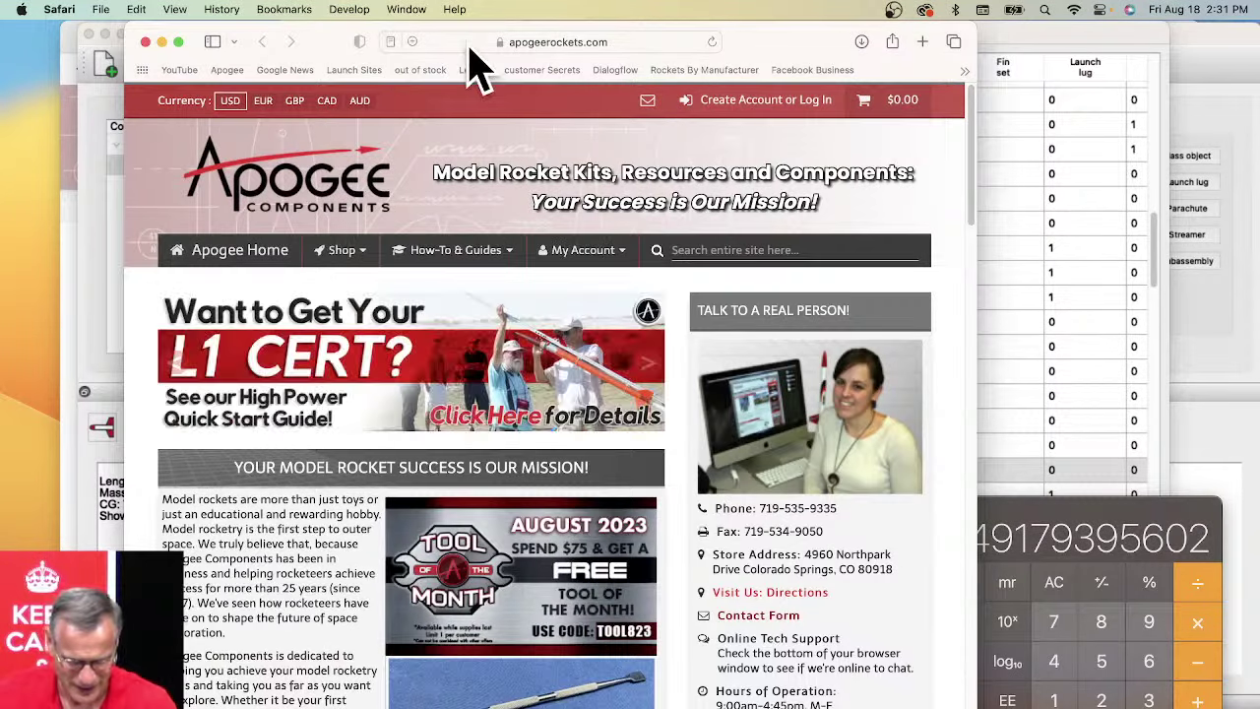
click(469, 42)
text(co)
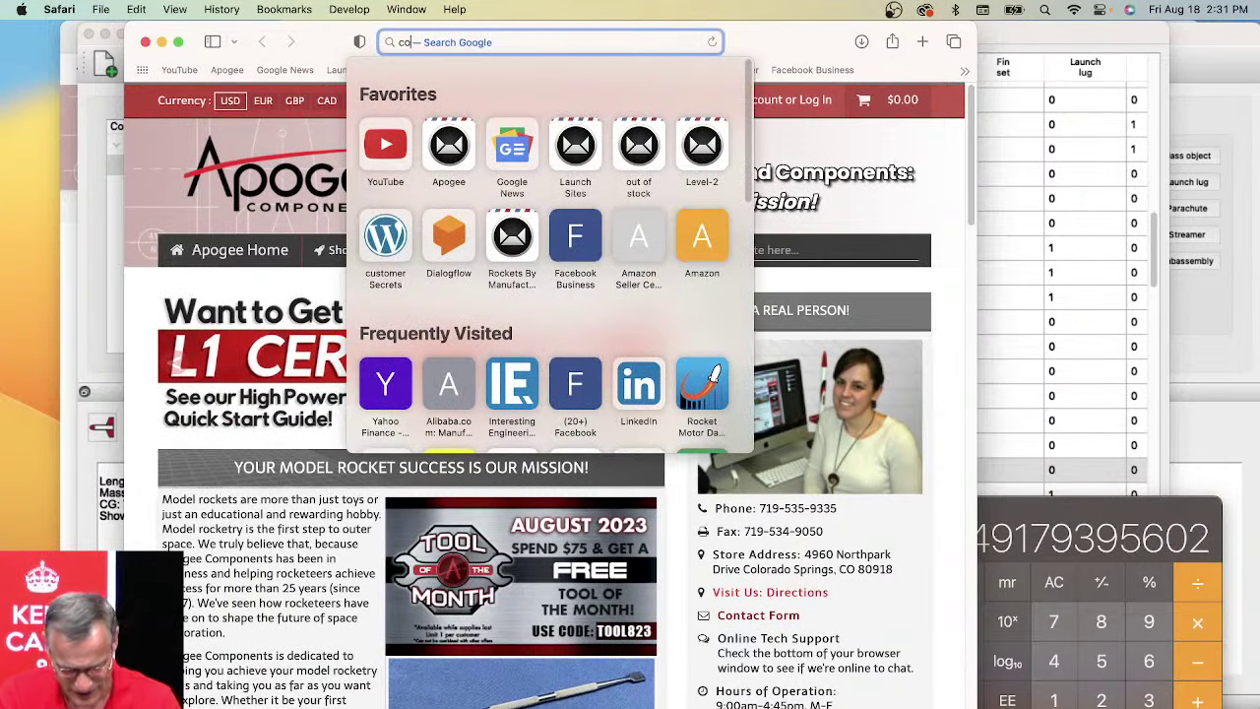
text(nvert 1)
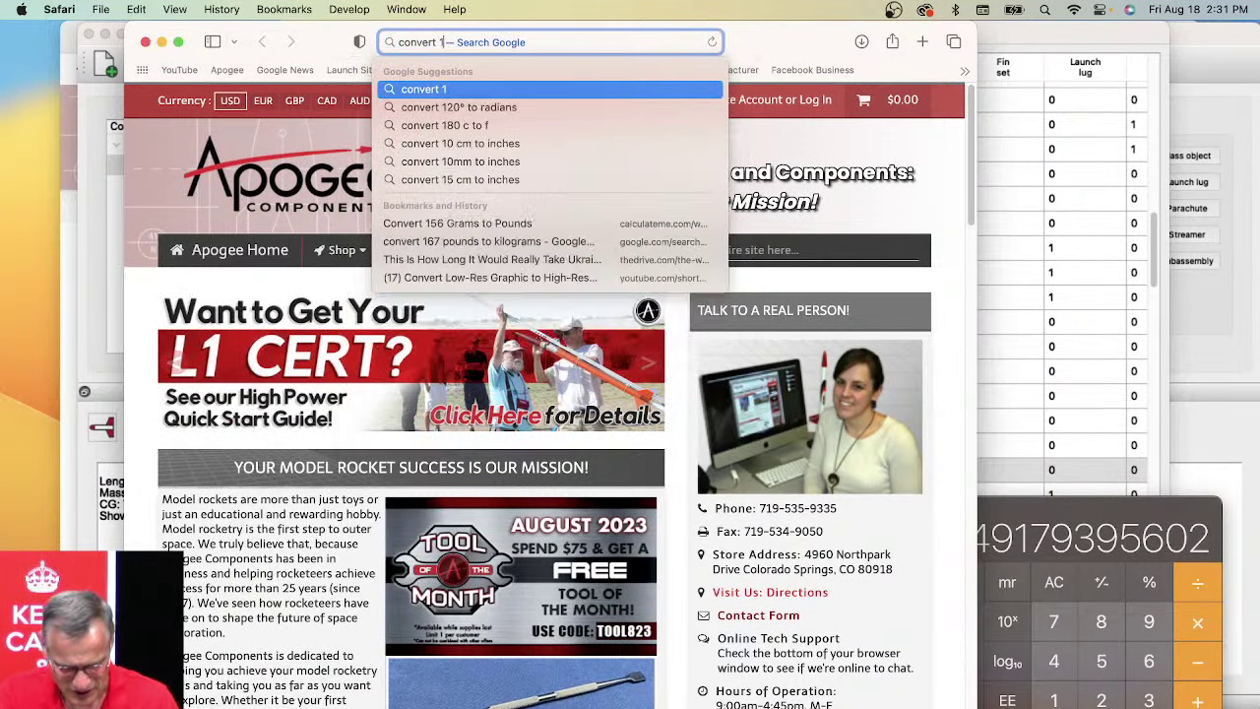
text(56g to lbs)
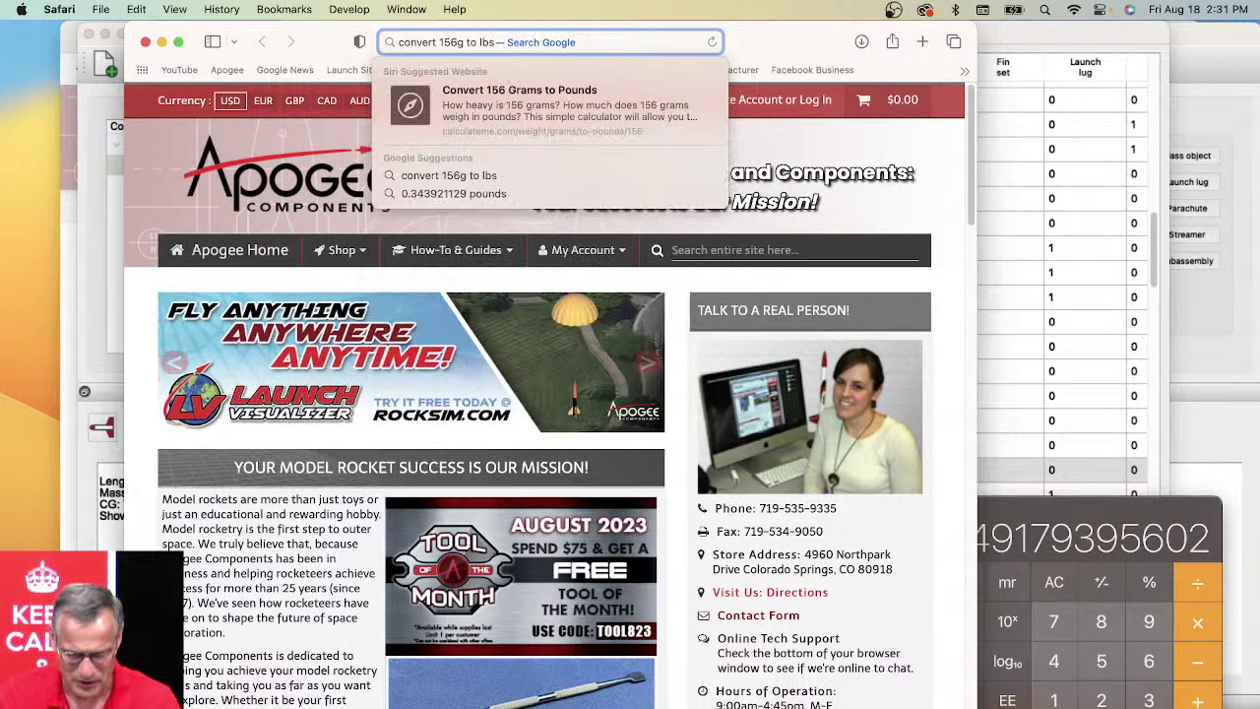
key(Return)
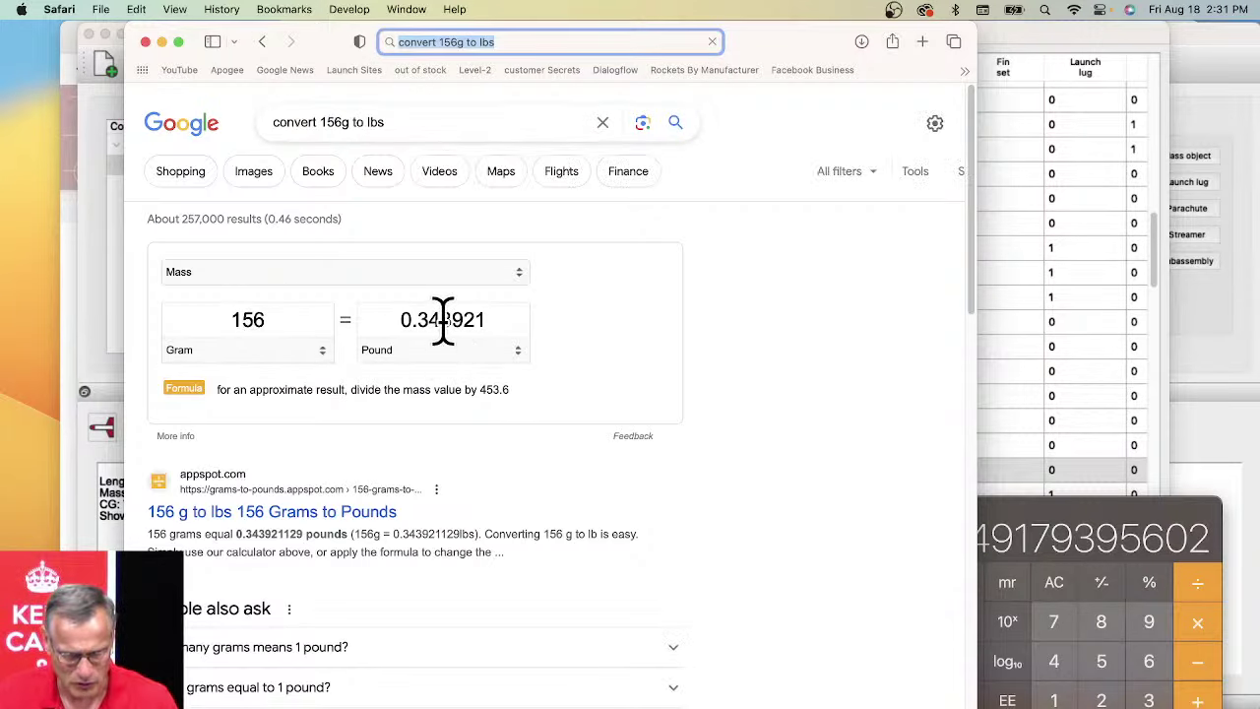
Step: Copy the converted mass of 0.343921 pounds into Calculator and divide it by the tube volume held in memory
drag(489, 318, 404, 320)
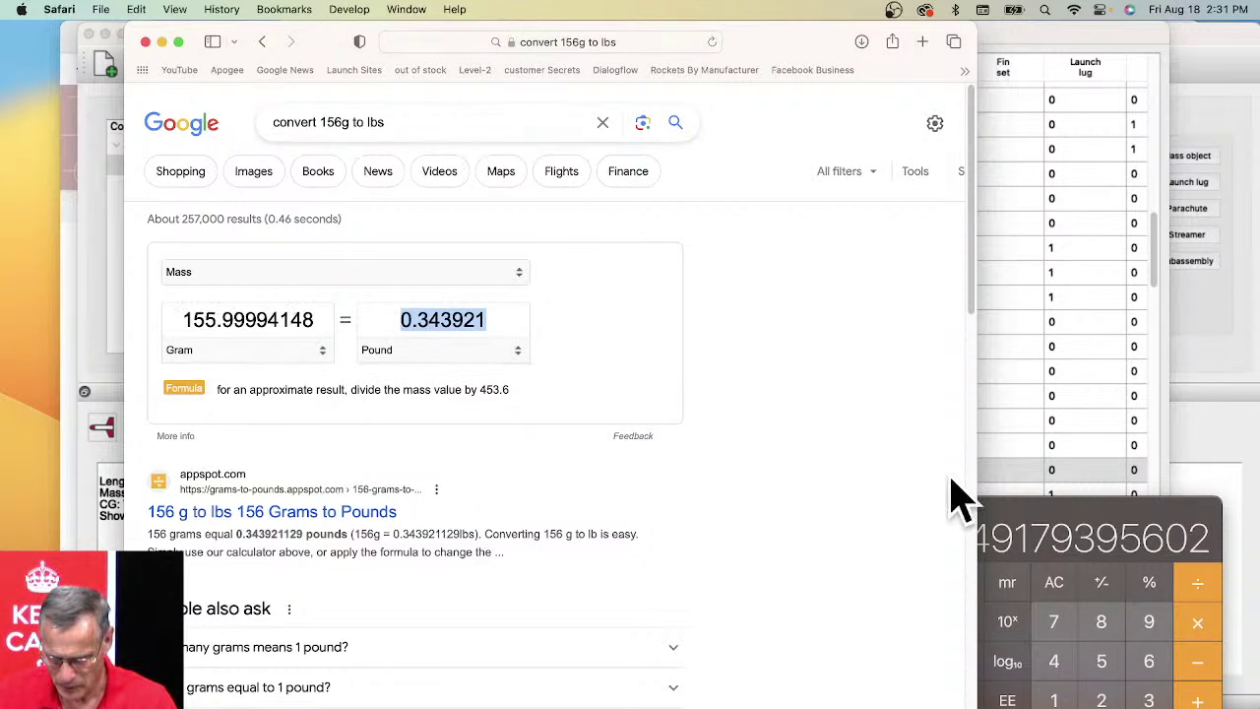
click(1083, 543)
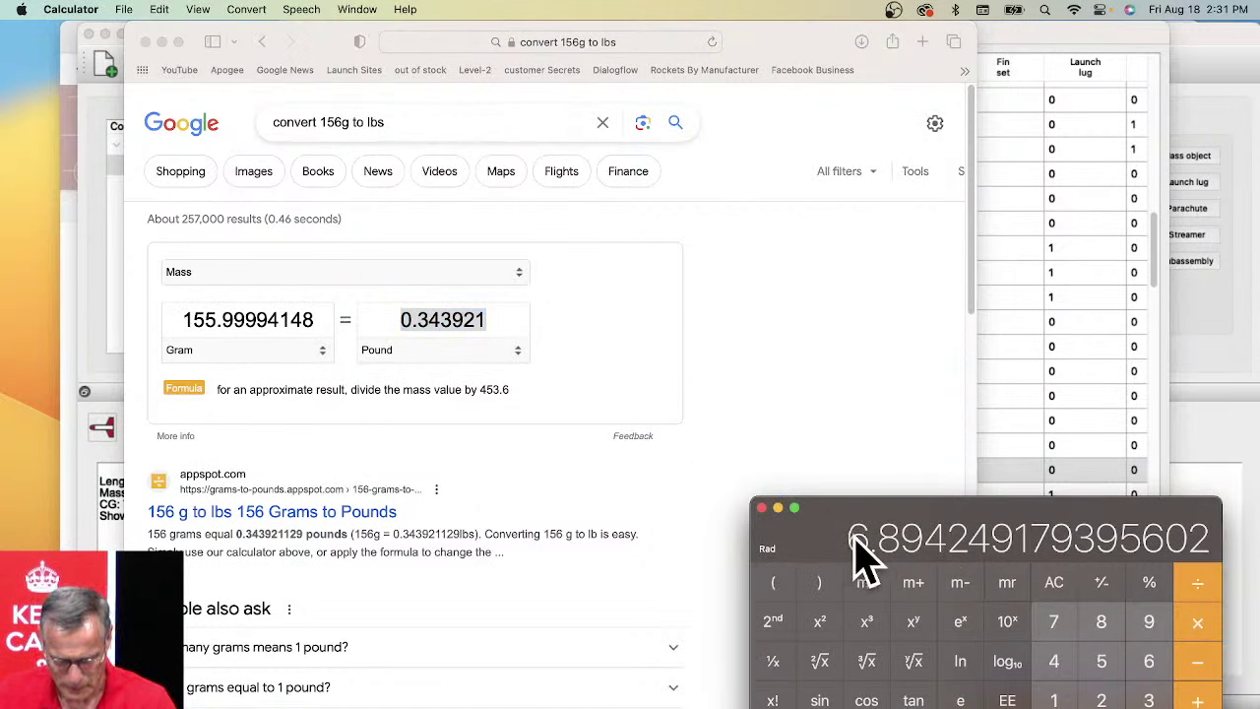
key(super+v)
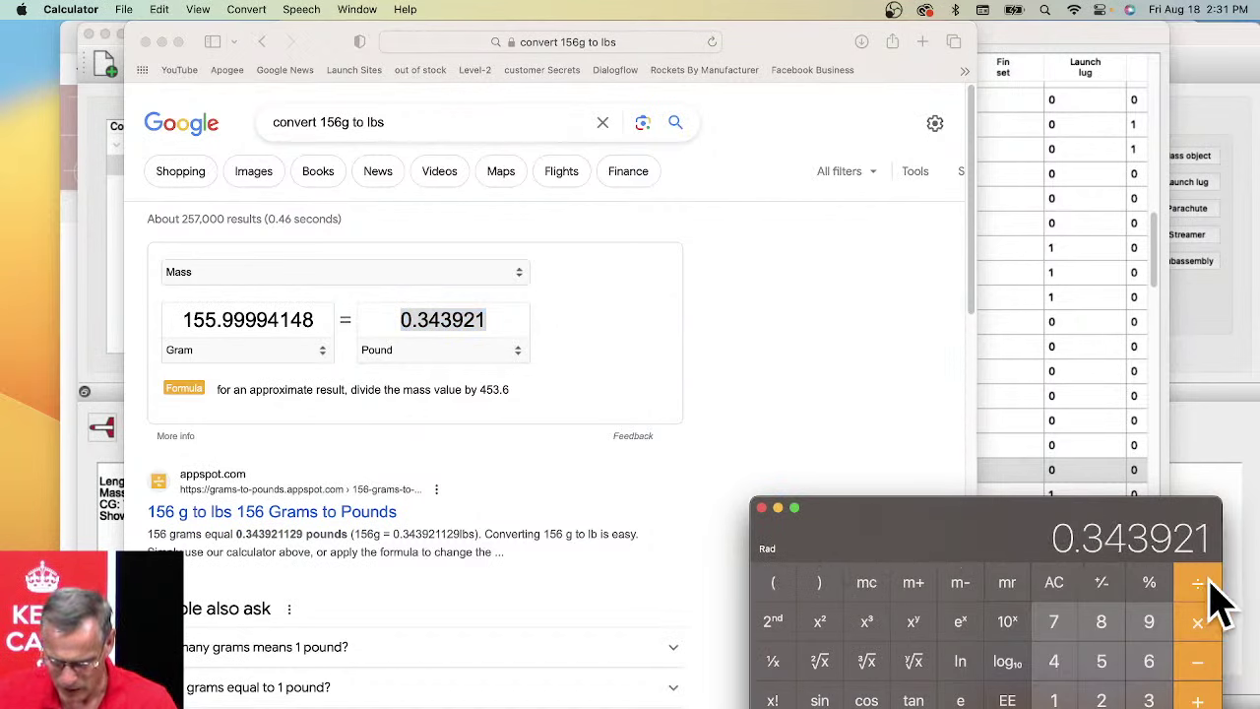
click(1007, 586)
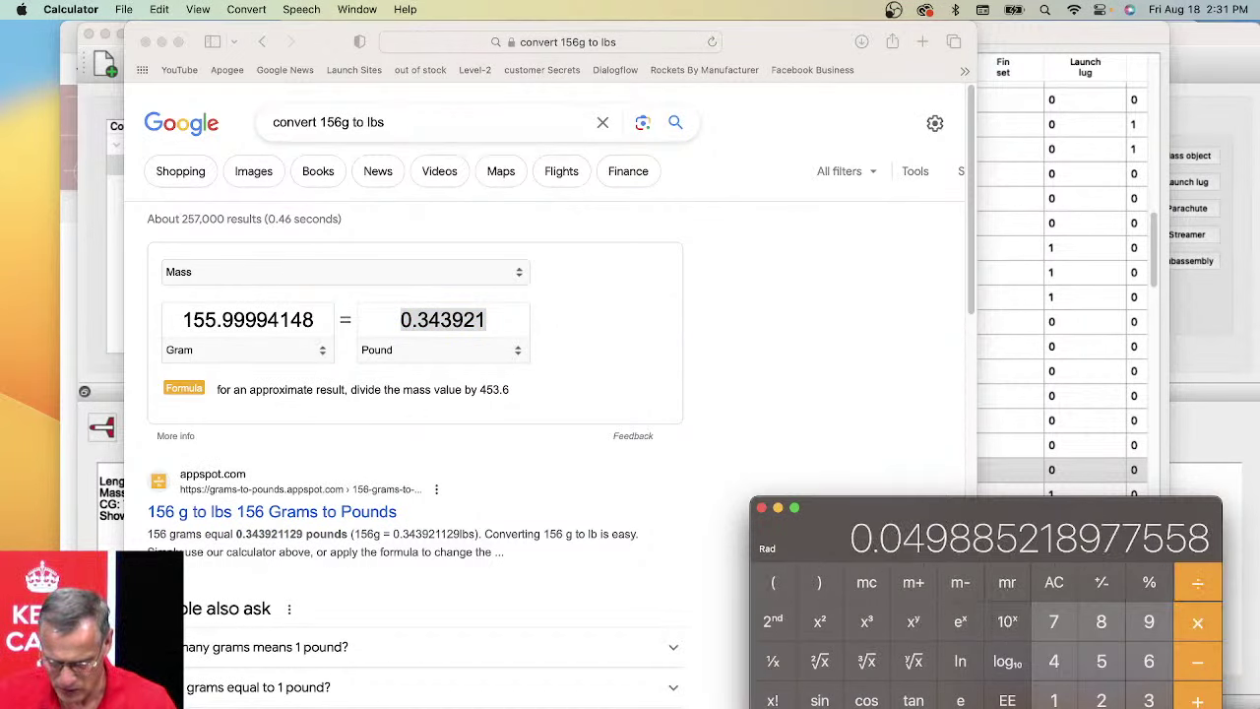
key(Return)
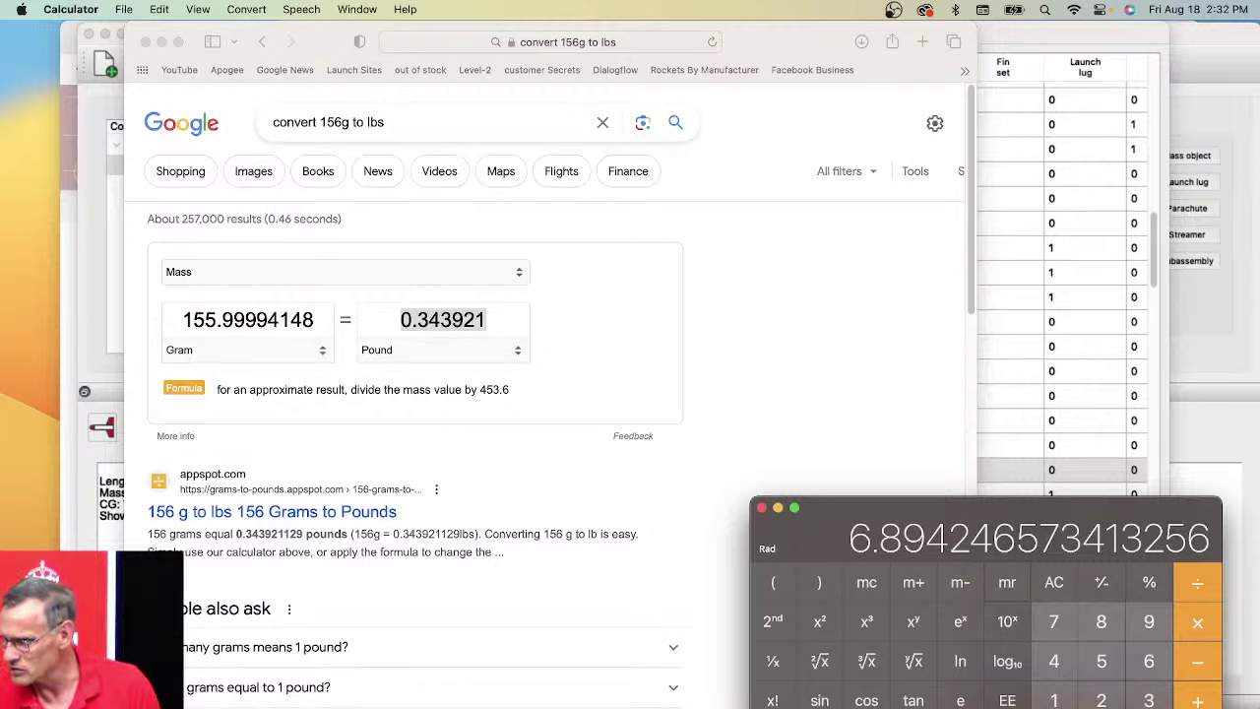
Step: Close the browser window, return to RockSim and leave the materials database without saving changes
click(145, 41)
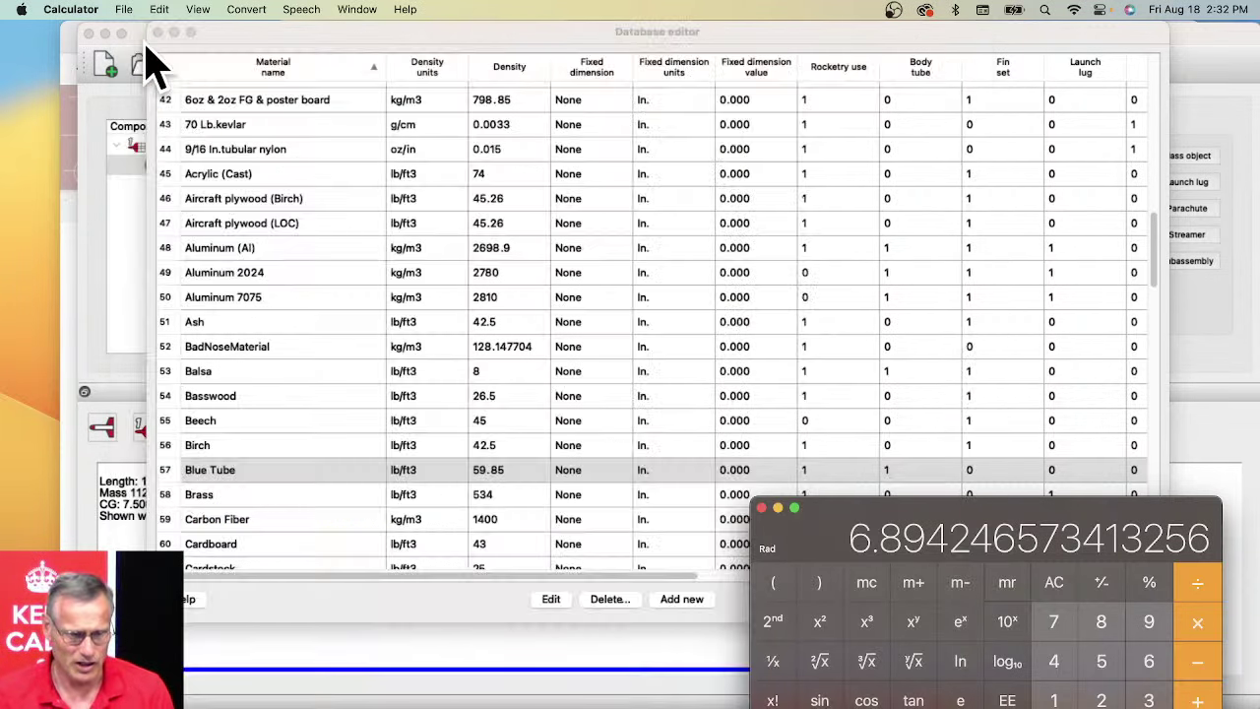
click(110, 209)
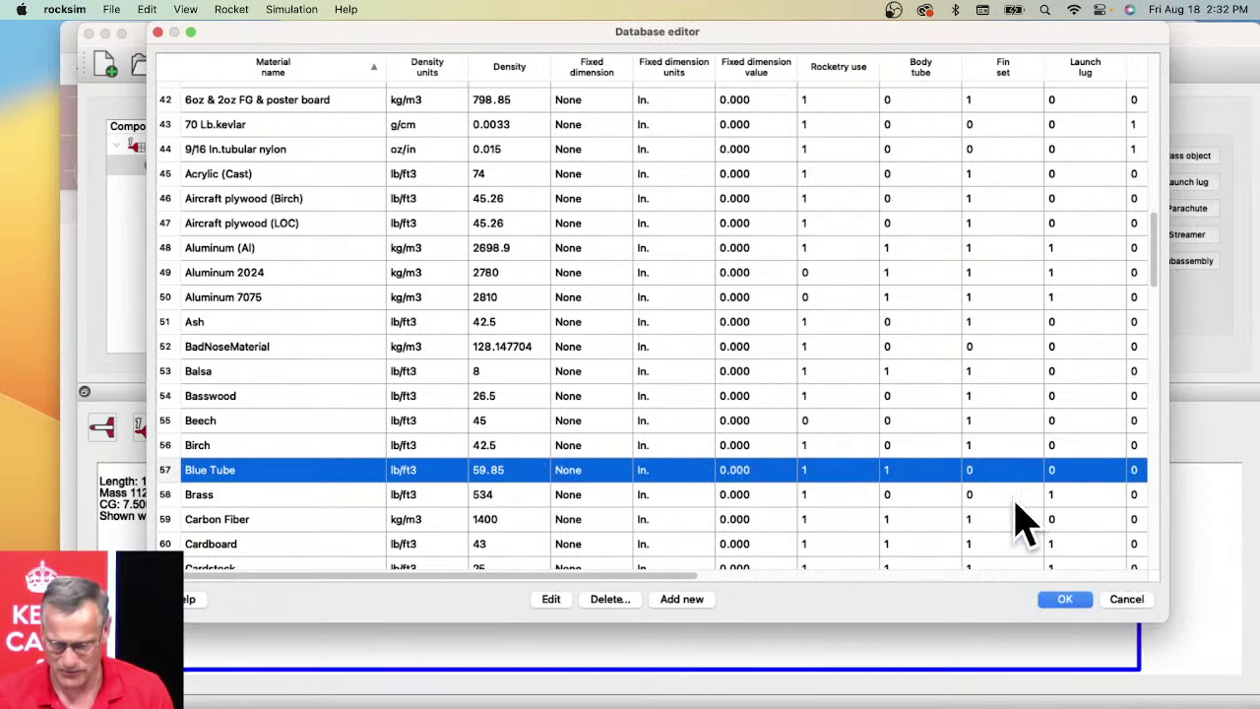
click(1127, 600)
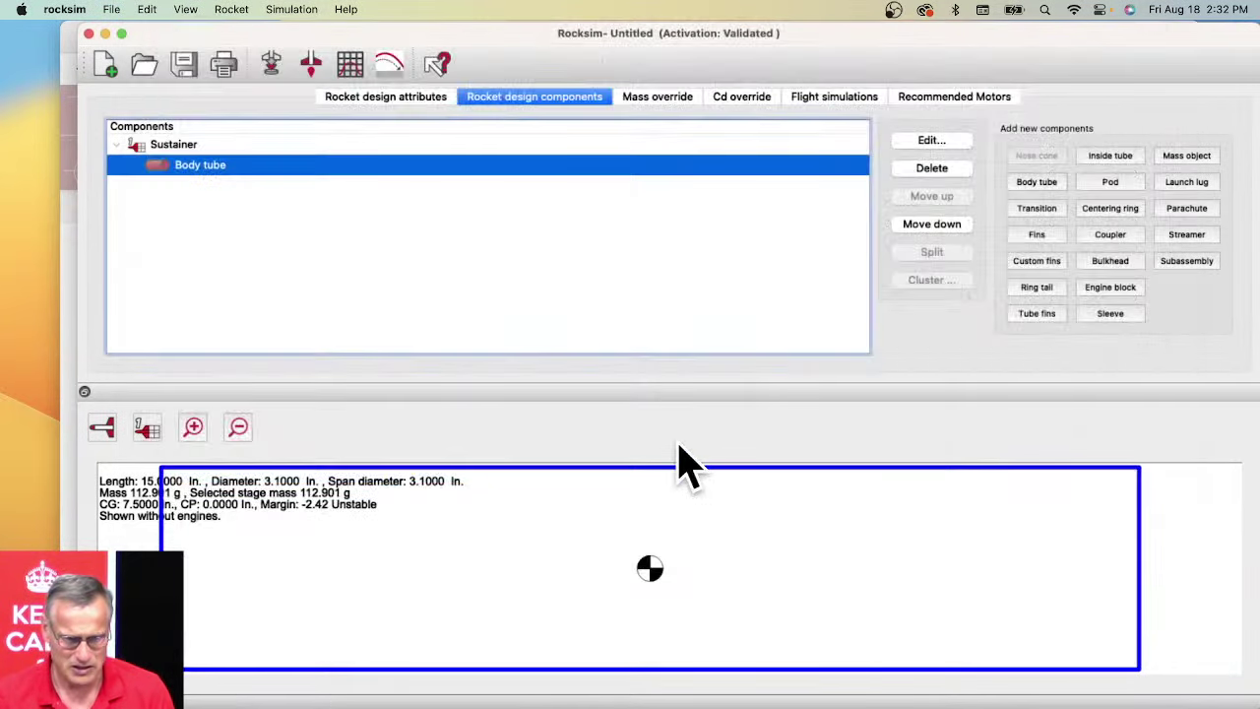
Step: Start opening a saved design and list the RockSim Designs favourite folder in ascending name order
click(111, 10)
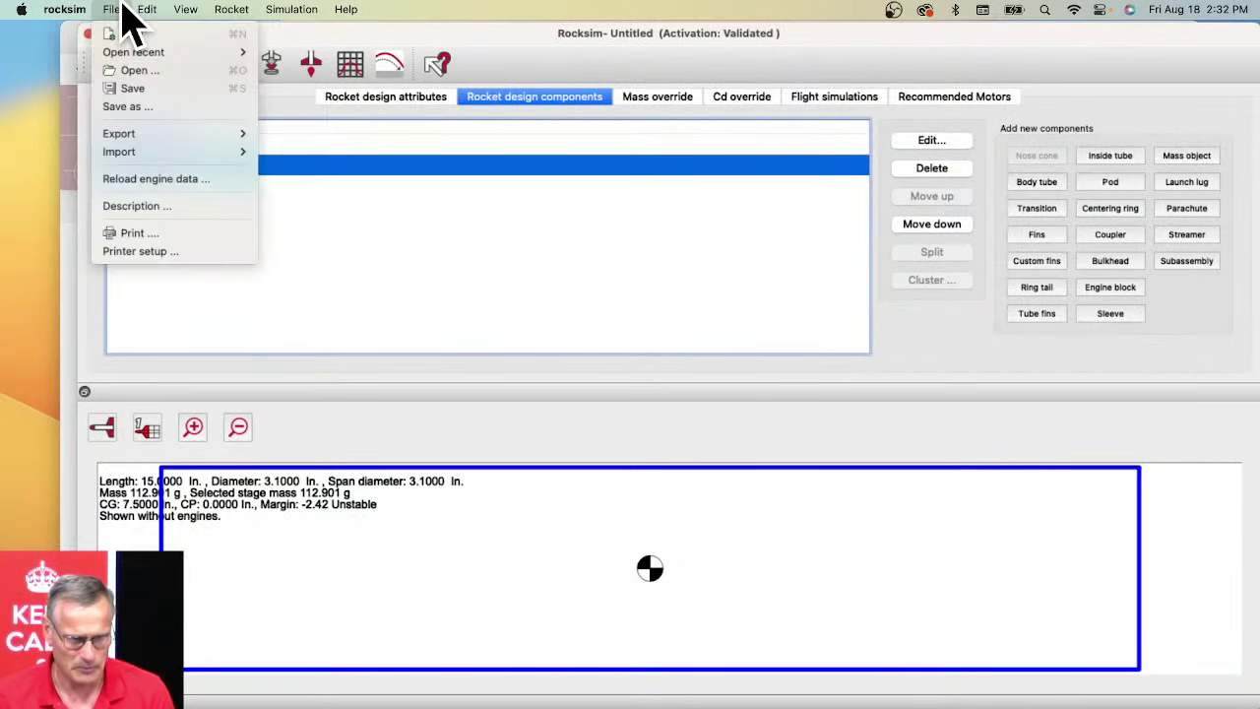
click(122, 71)
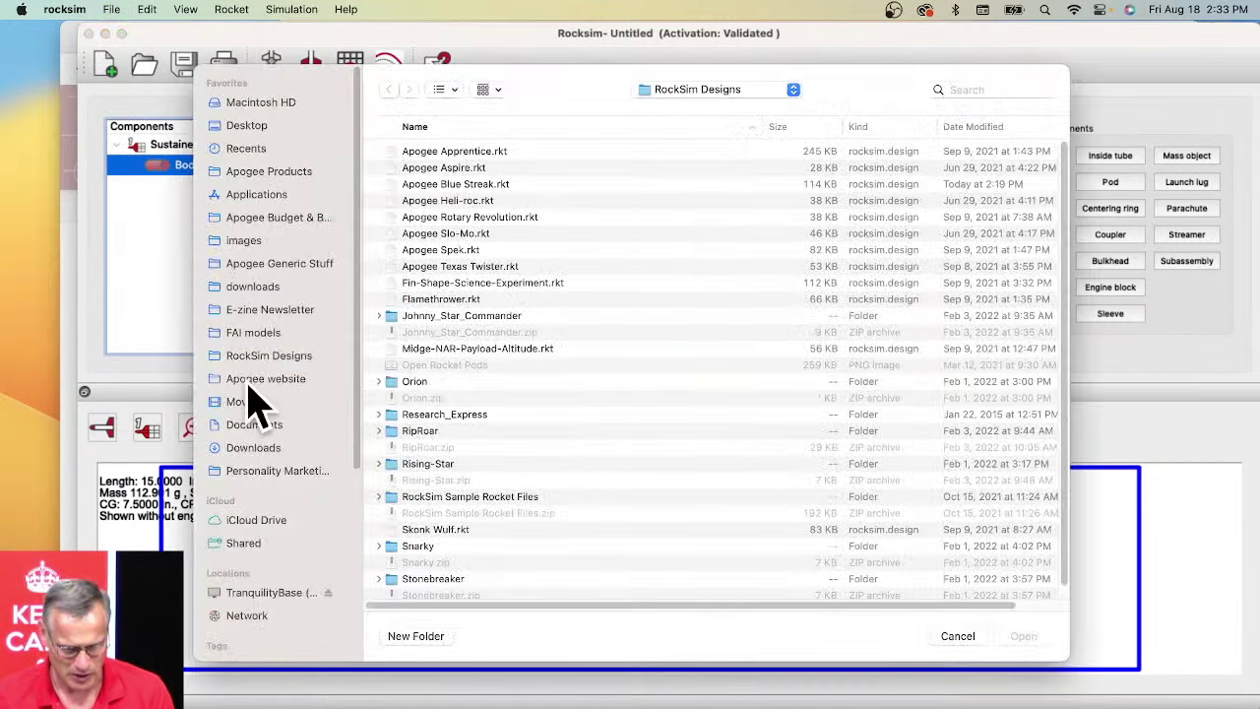
click(266, 358)
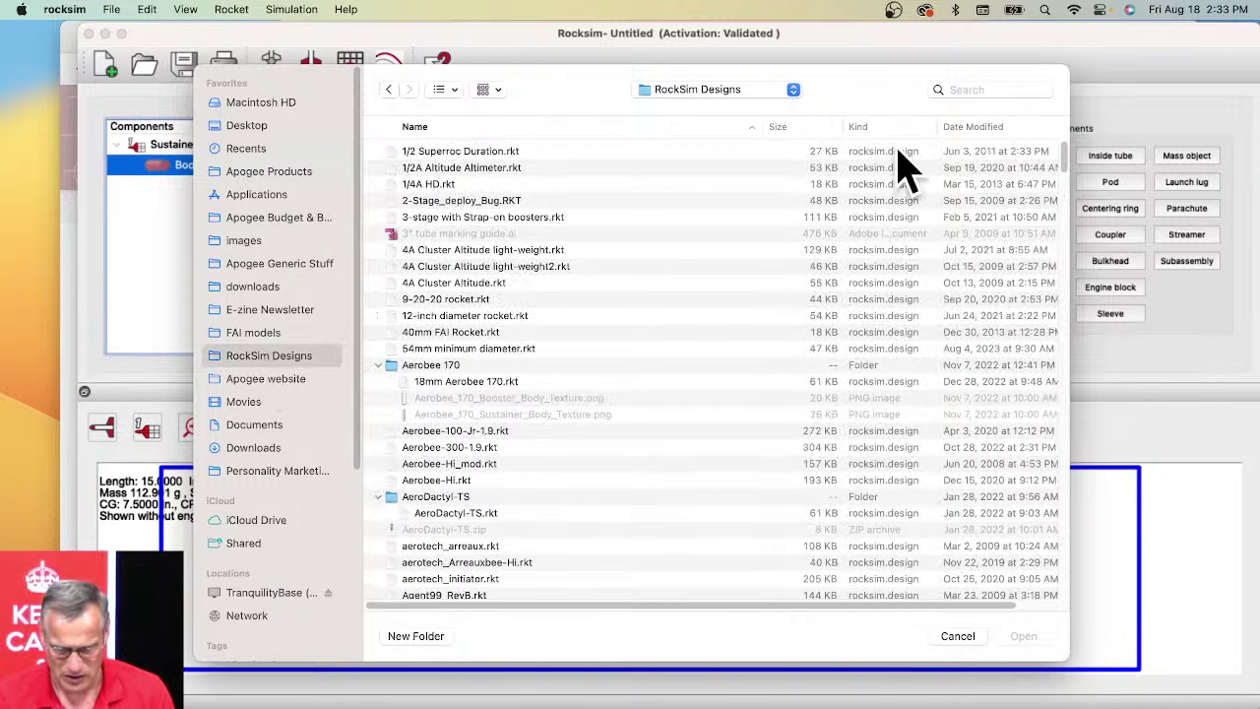
click(557, 127)
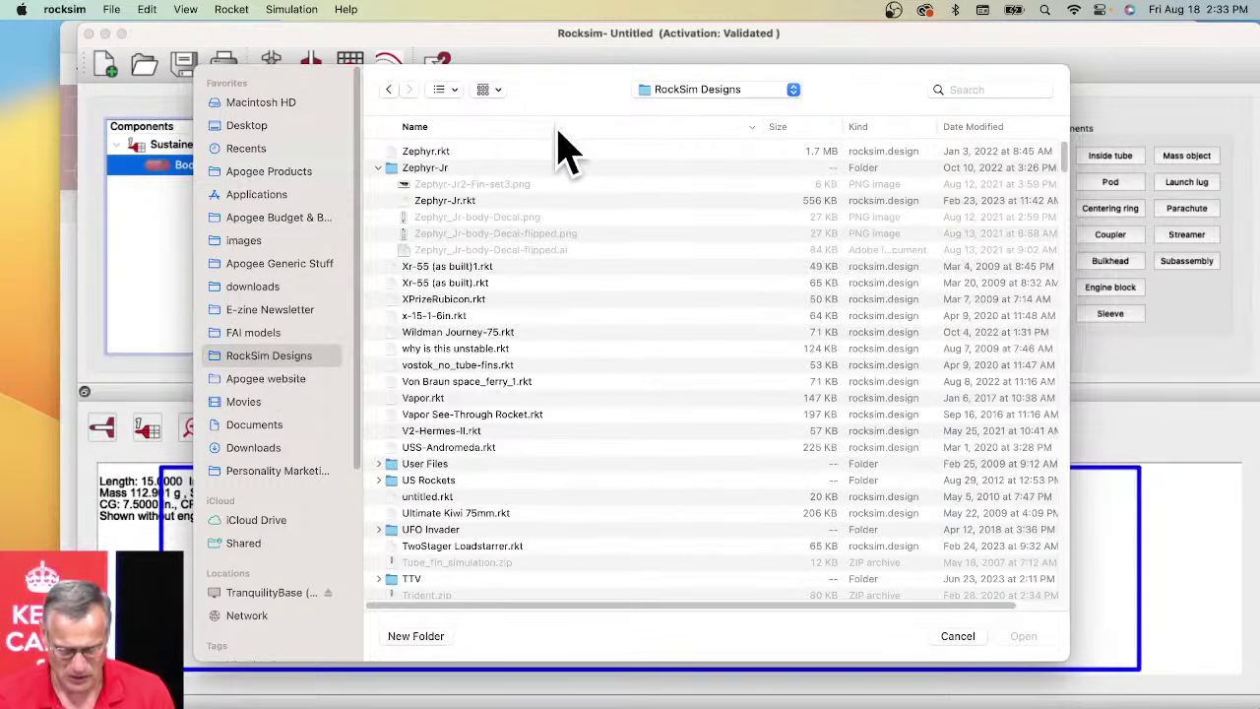
click(557, 127)
Step: Find the Estes Designs folder among the RockSim Designs and open it
scroll(543, 210, down, 15)
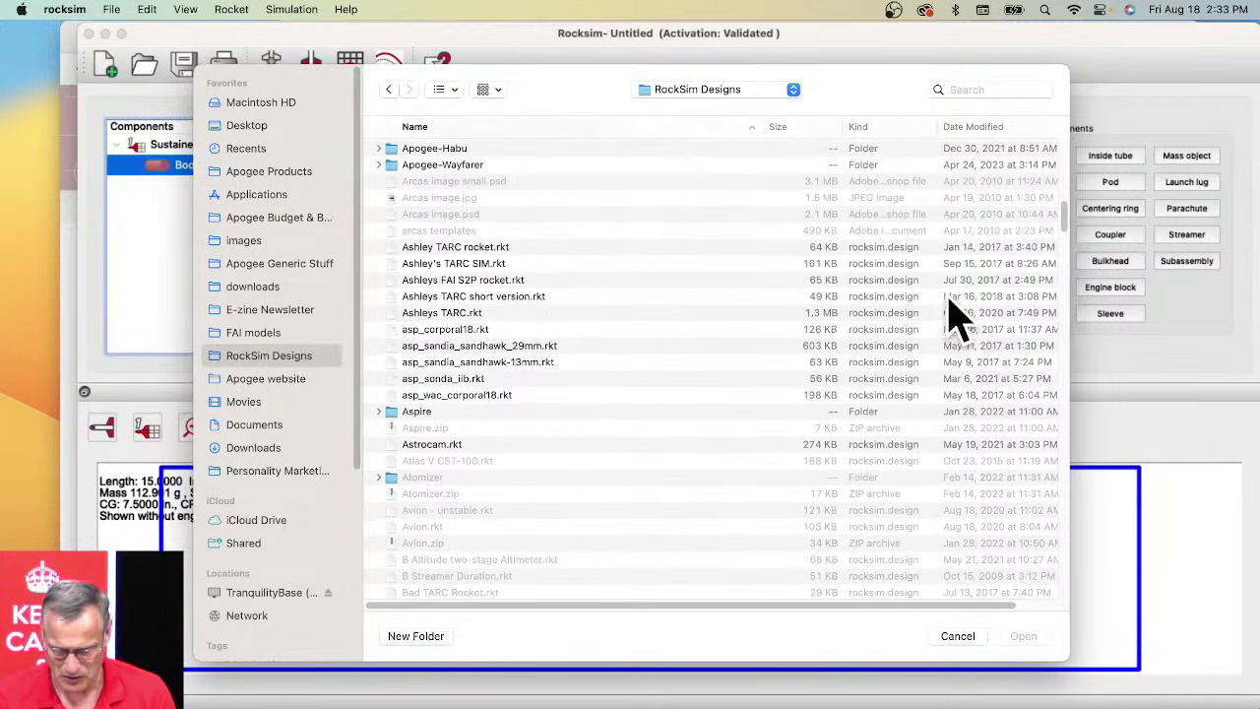
scroll(472, 424, down, 20)
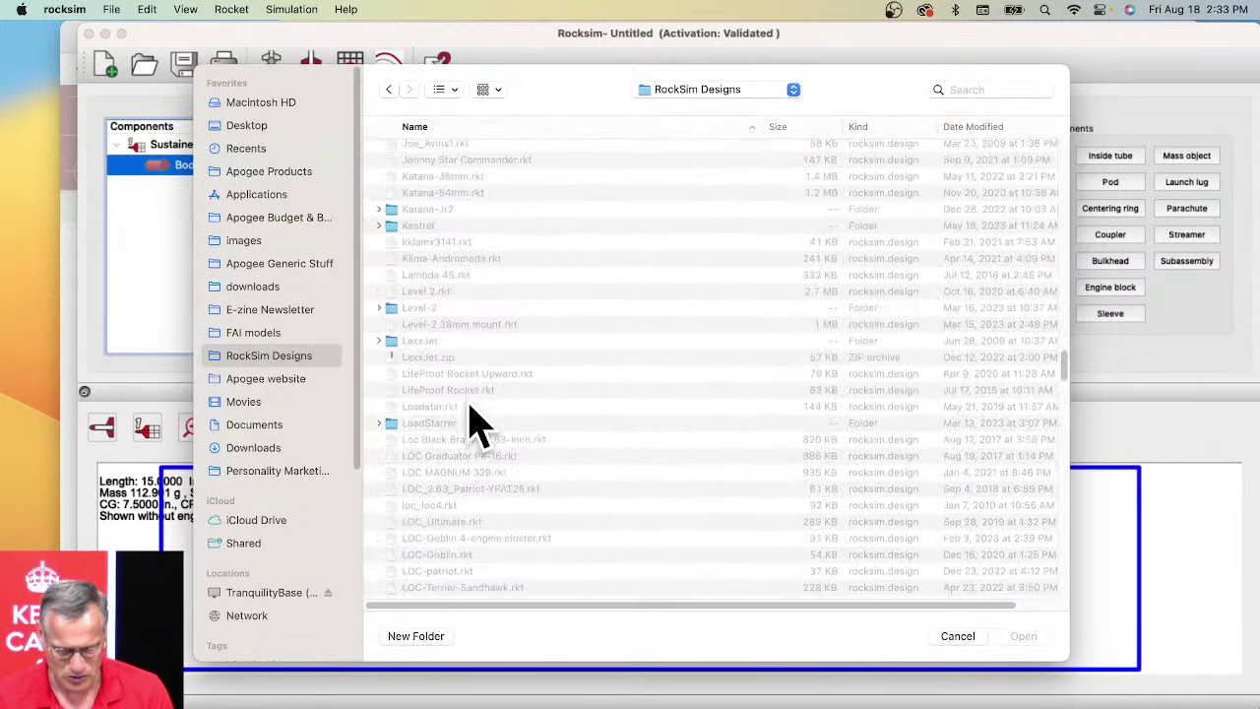
scroll(472, 424, down, 20)
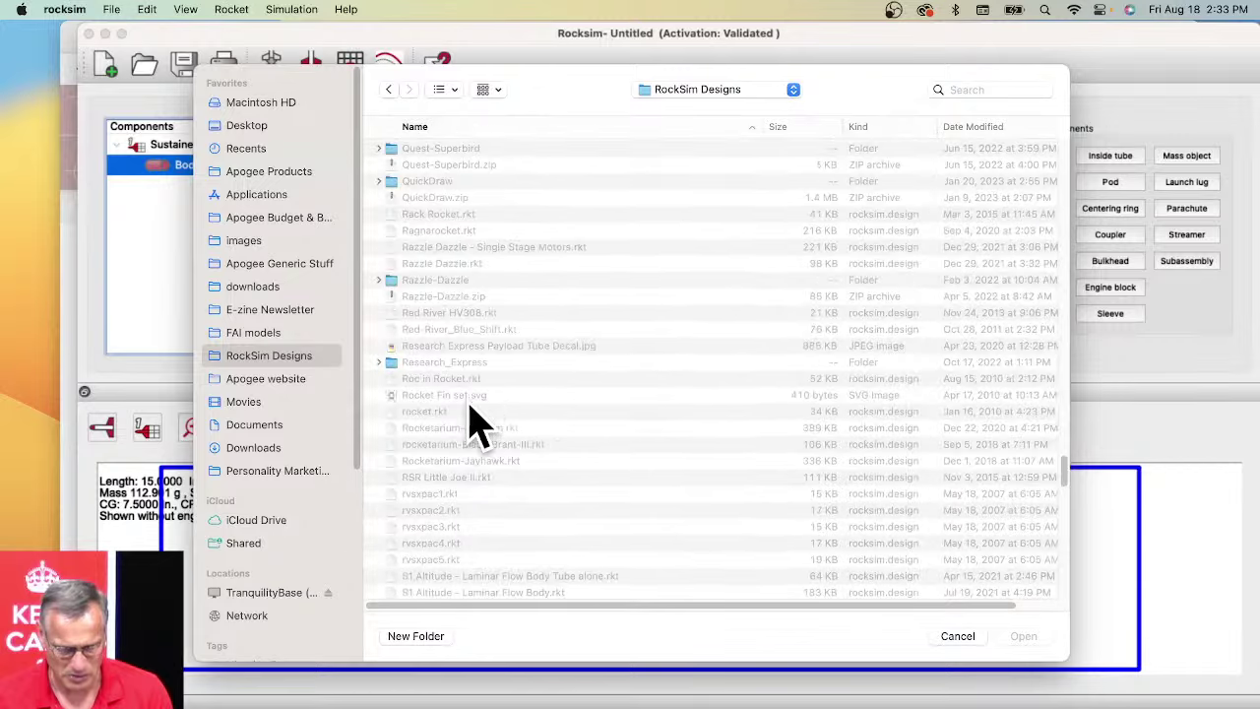
scroll(473, 424, down, 20)
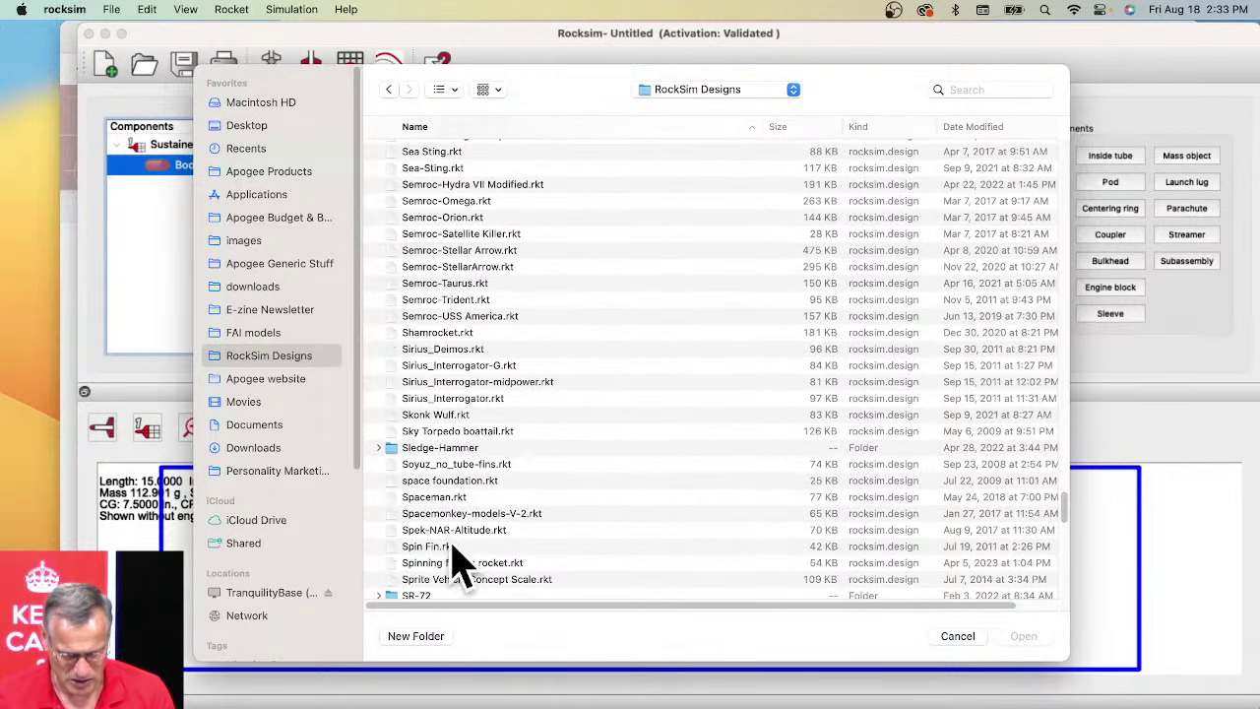
scroll(455, 567, down, 10)
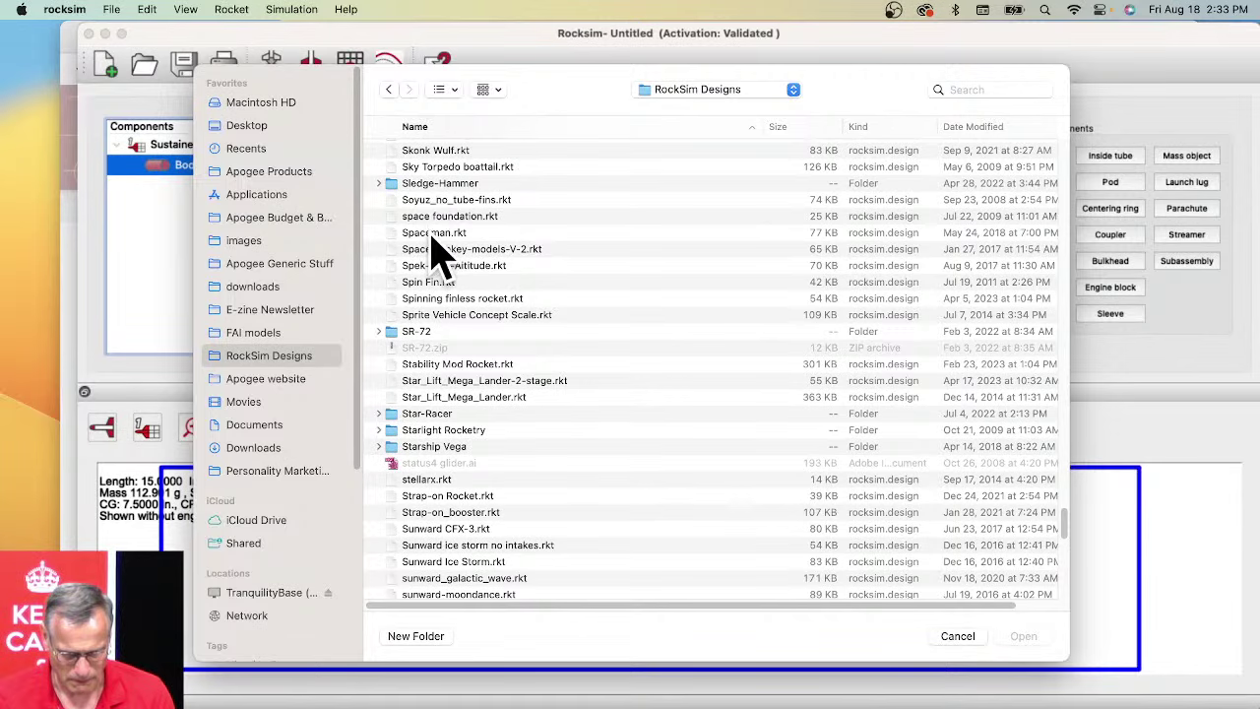
scroll(443, 275, up, 10)
scroll(444, 276, up, 20)
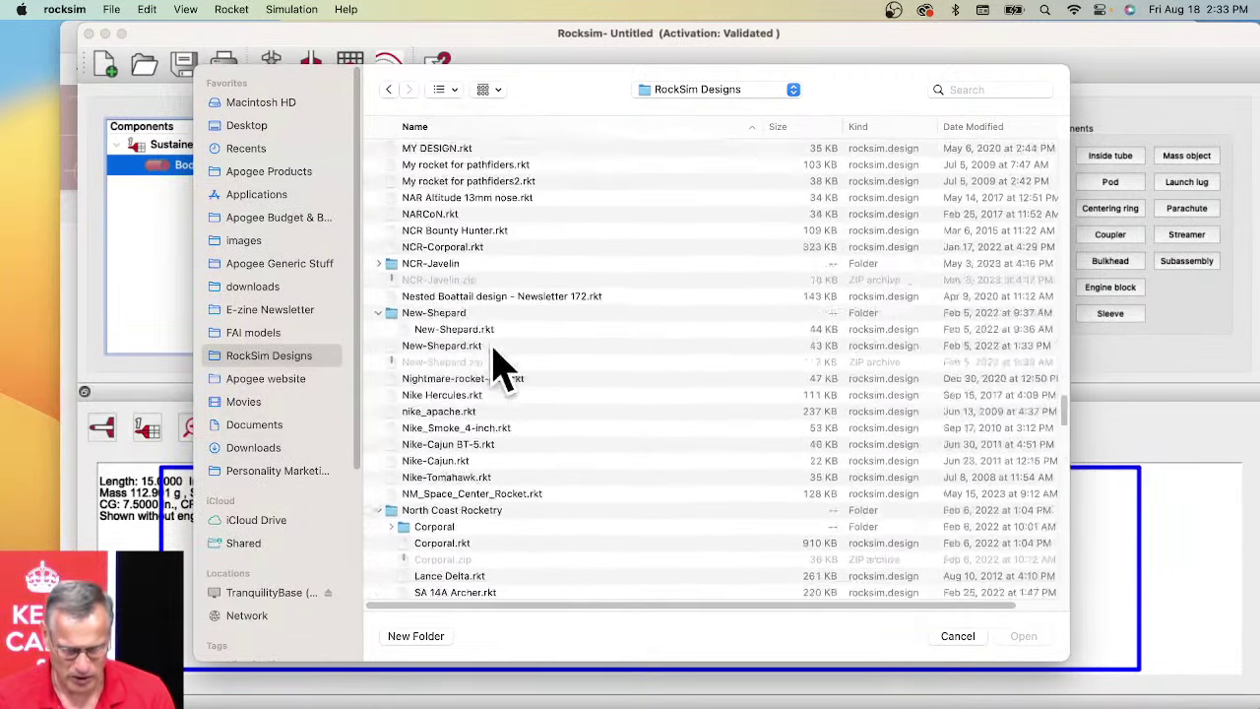
scroll(455, 354, up, 15)
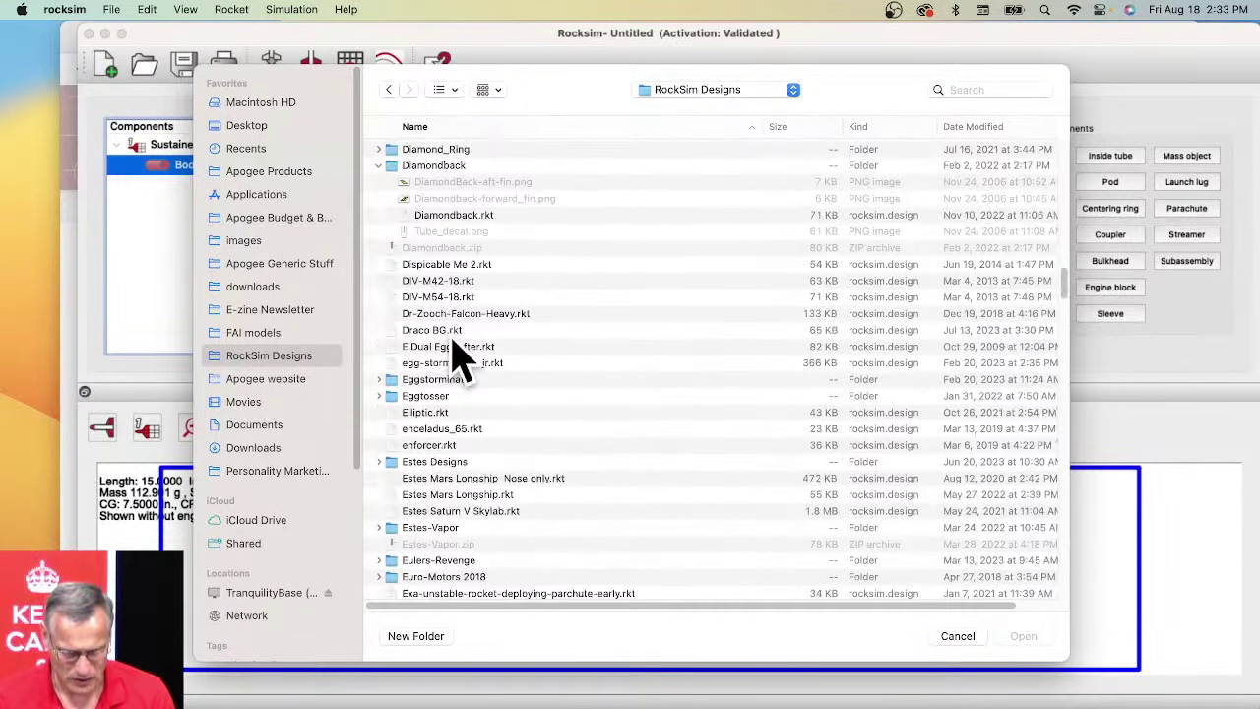
double_click(416, 330)
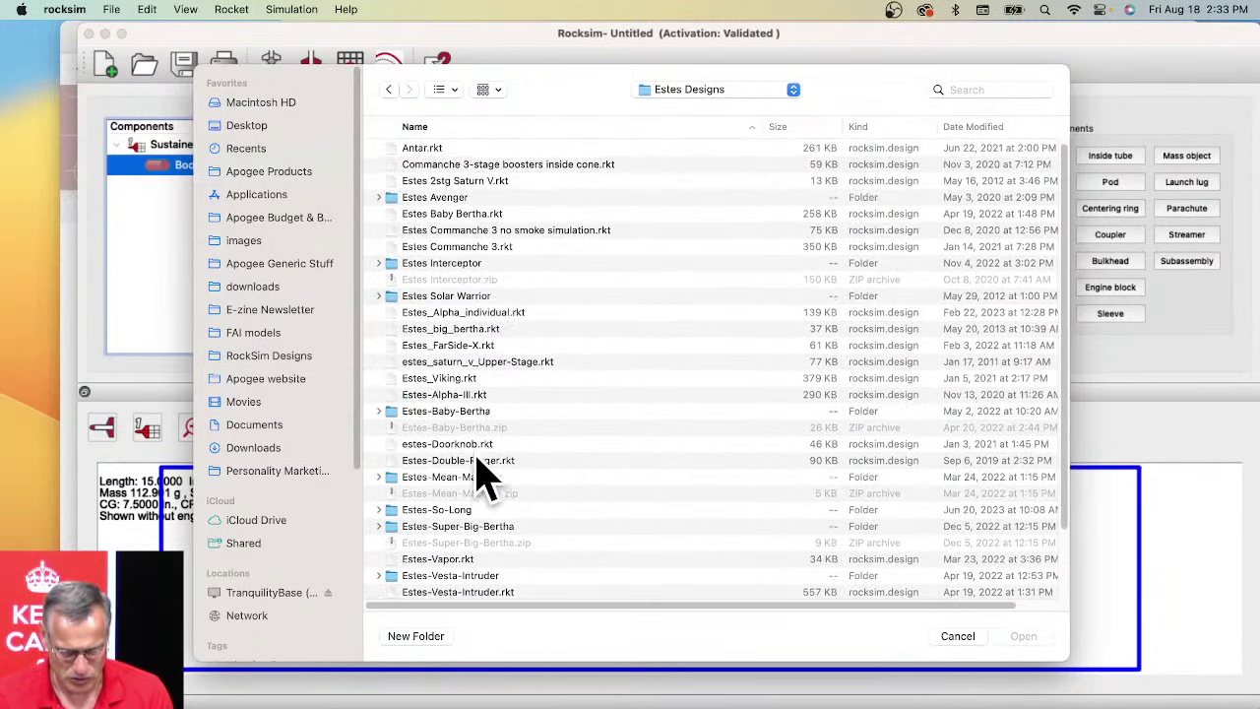
Step: Open Estes-So-Long.rkt from the Estes-So-Long folder, discarding the changes to the current untitled design
click(437, 511)
double_click(438, 511)
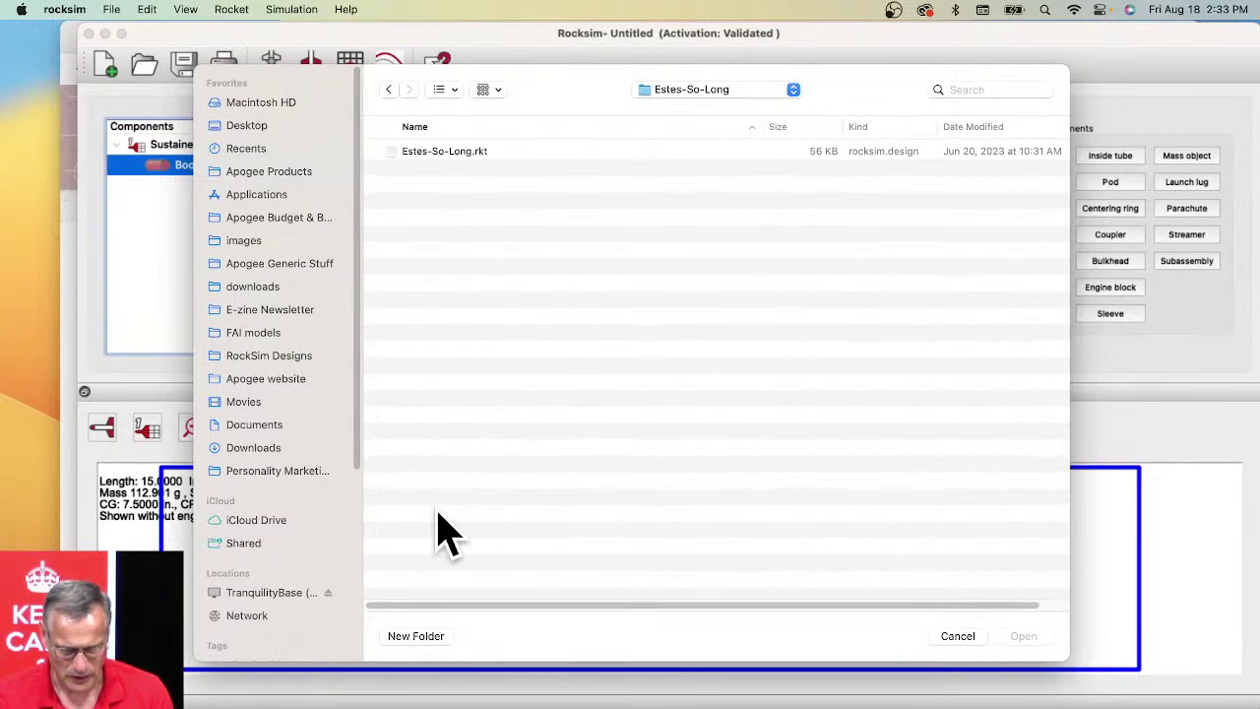
click(443, 153)
click(1023, 637)
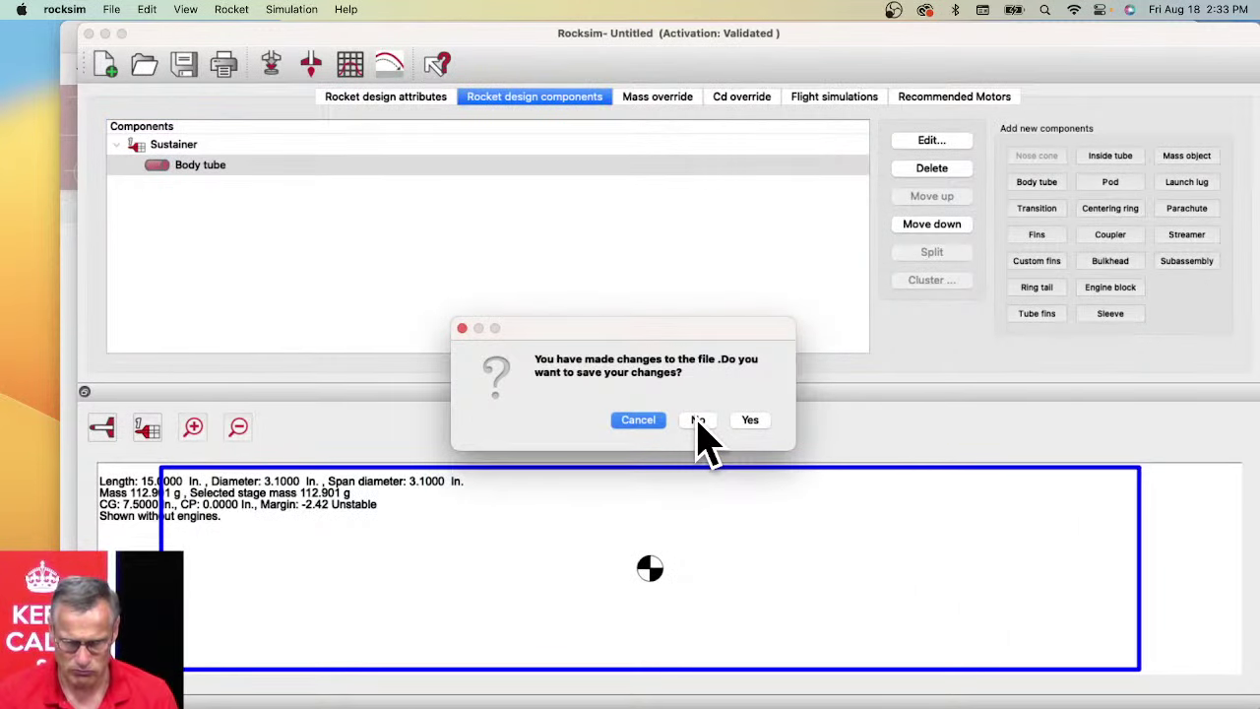
click(698, 420)
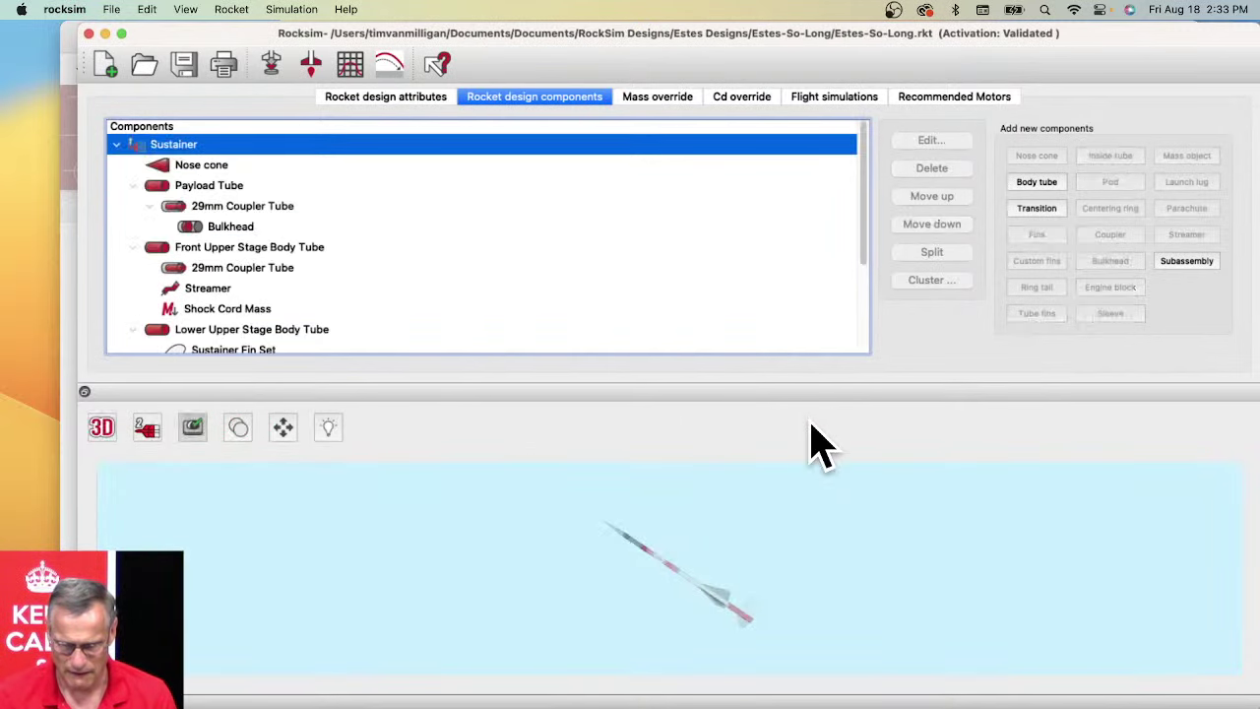